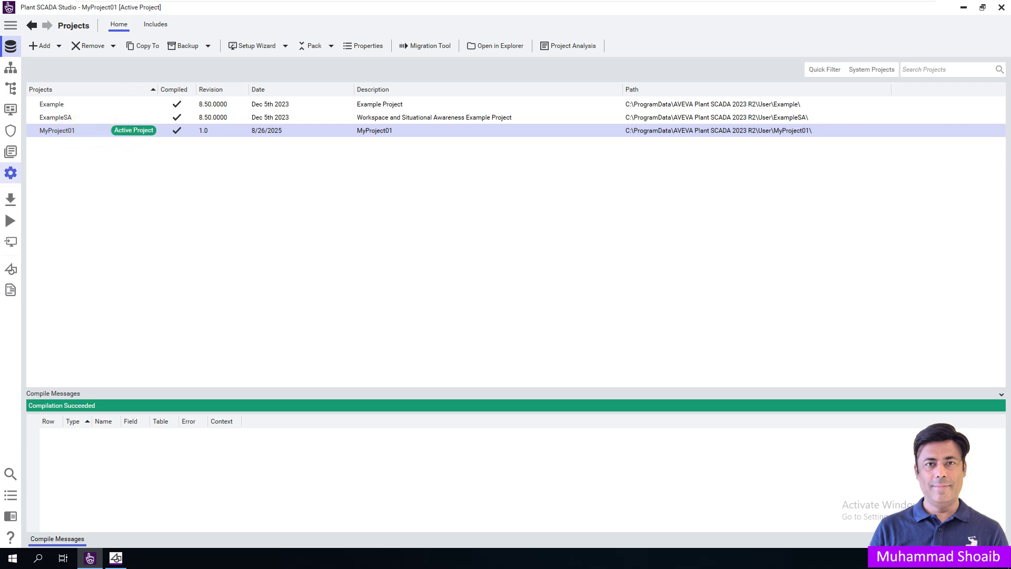
Step: Start the Device Communications Wizard from the Topology I/O devices and create the new device in project MyProject01
{"action": "left_click", "coordinate": [10, 173]}
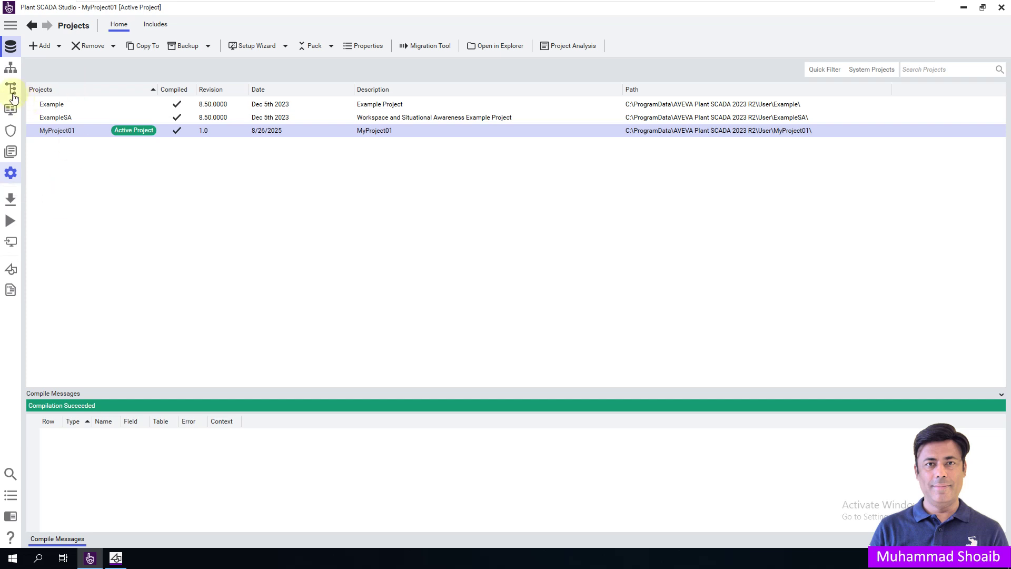
{"action": "left_click", "coordinate": [12, 29]}
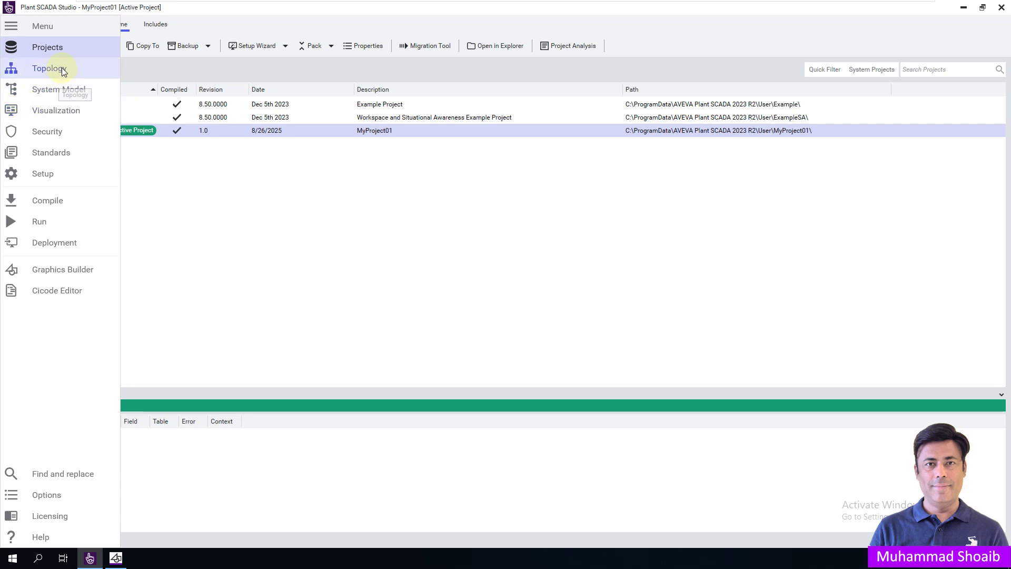
{"action": "left_click", "coordinate": [61, 68]}
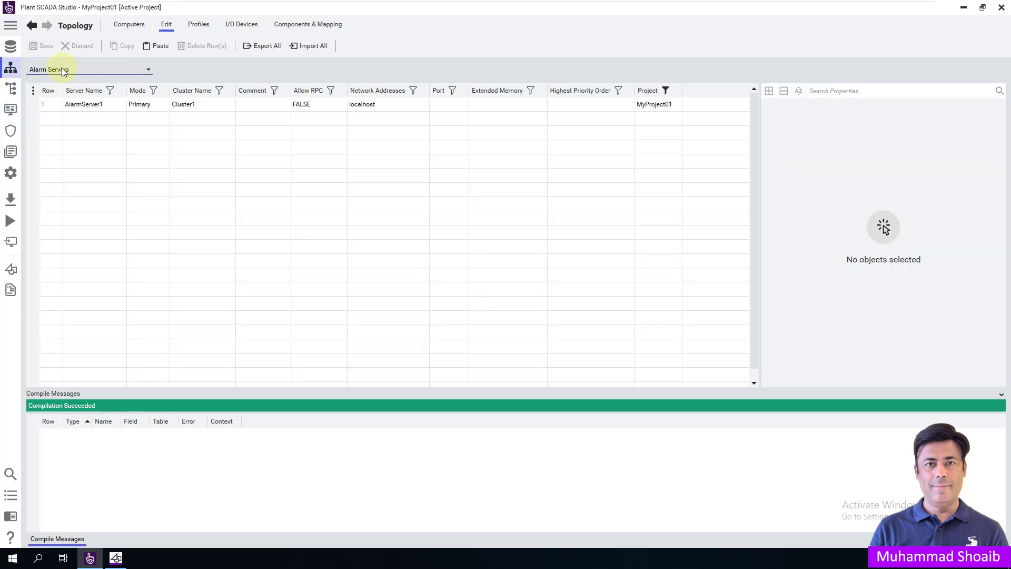
{"action": "left_click", "coordinate": [238, 24]}
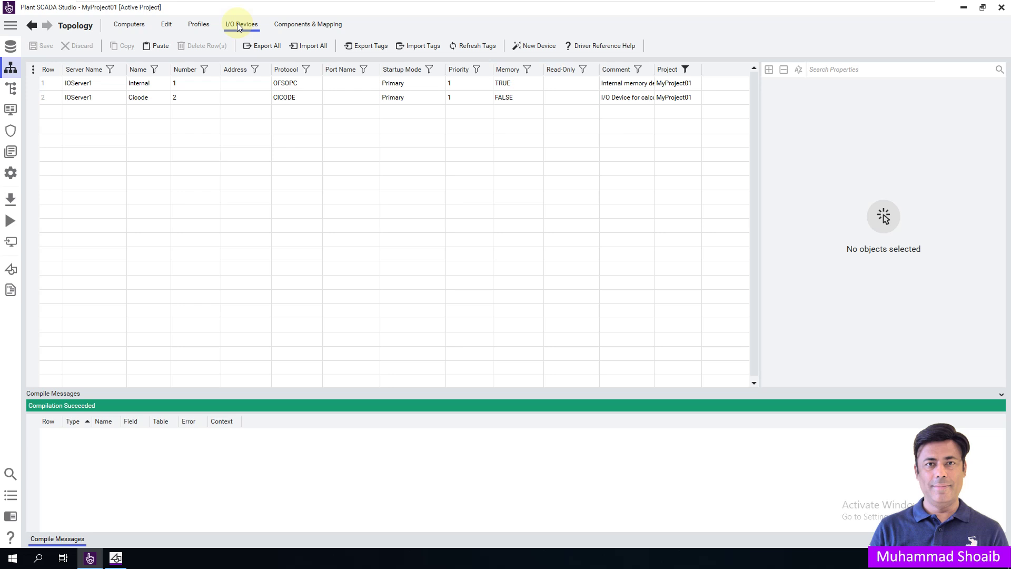
{"action": "left_click", "coordinate": [257, 97]}
{"action": "left_click", "coordinate": [526, 47]}
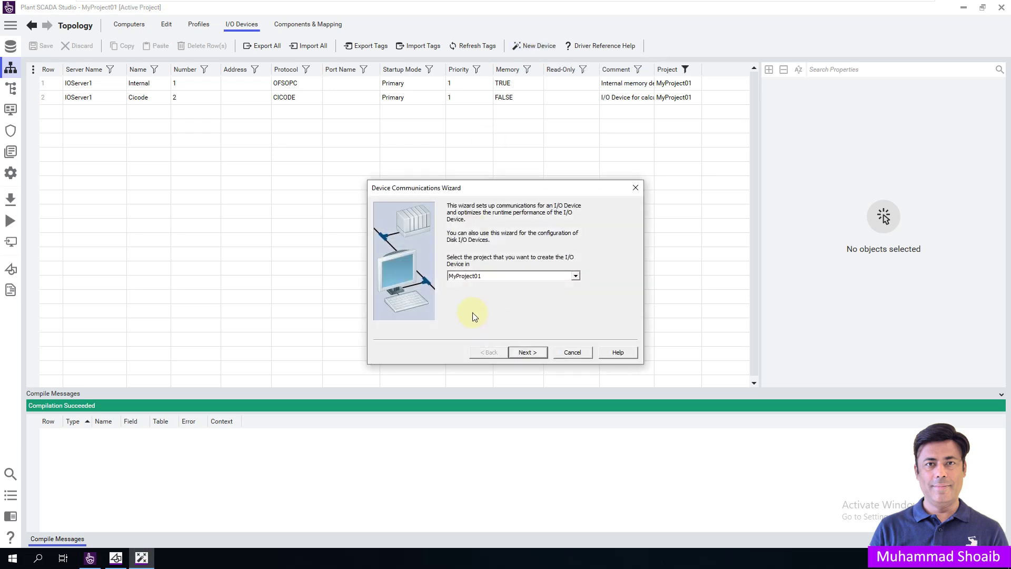
{"action": "left_click", "coordinate": [525, 351]}
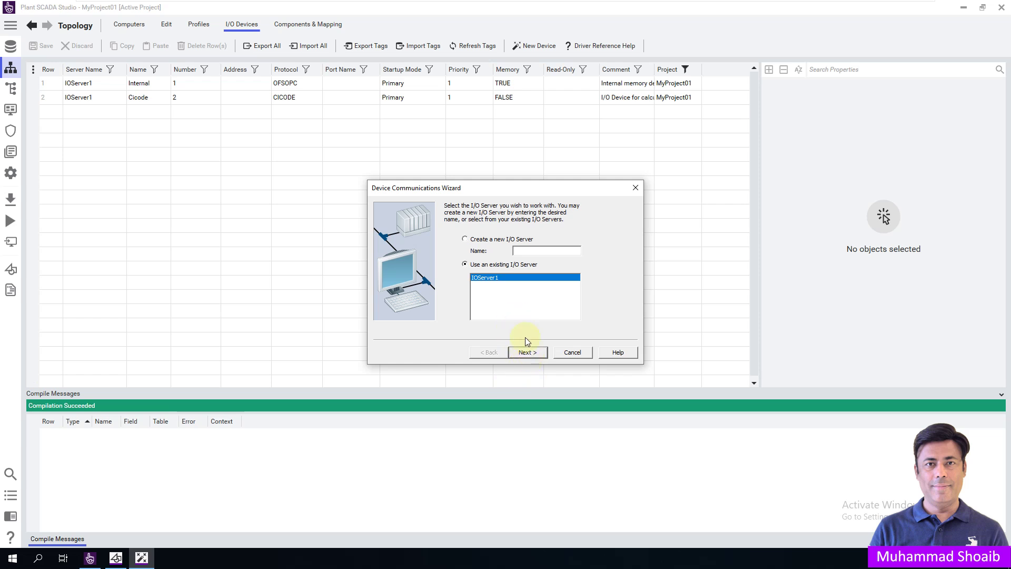
Step: Use the existing I/O server IOServer1 and define a new external I/O device named MB_IODev
{"action": "left_click", "coordinate": [526, 352]}
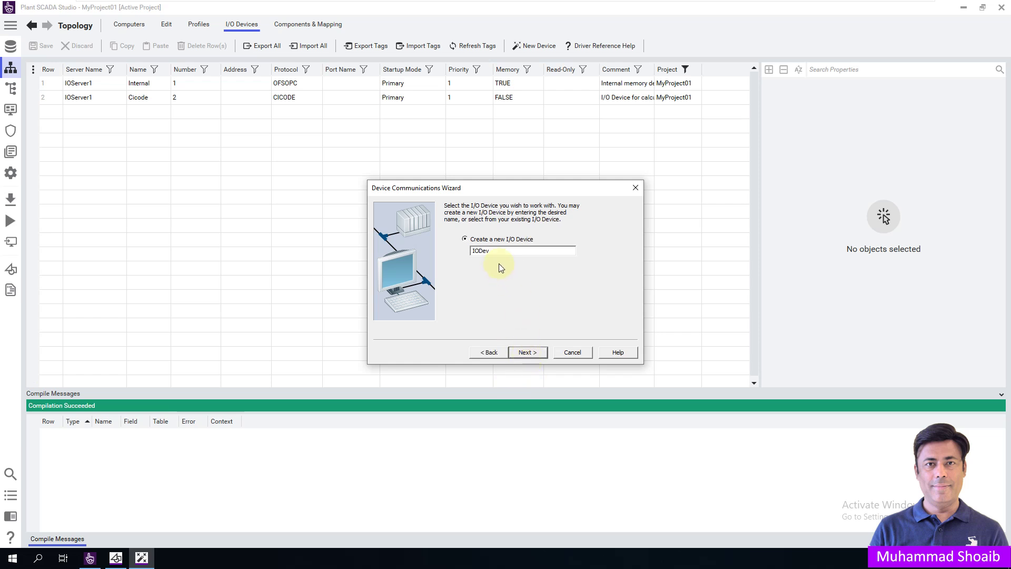
{"action": "left_click_drag", "start_coordinate": [496, 251], "coordinate": [470, 251]}
{"action": "key", "text": "Right"}
{"action": "type", "text": "MB_"}
{"action": "left_click", "coordinate": [528, 353]}
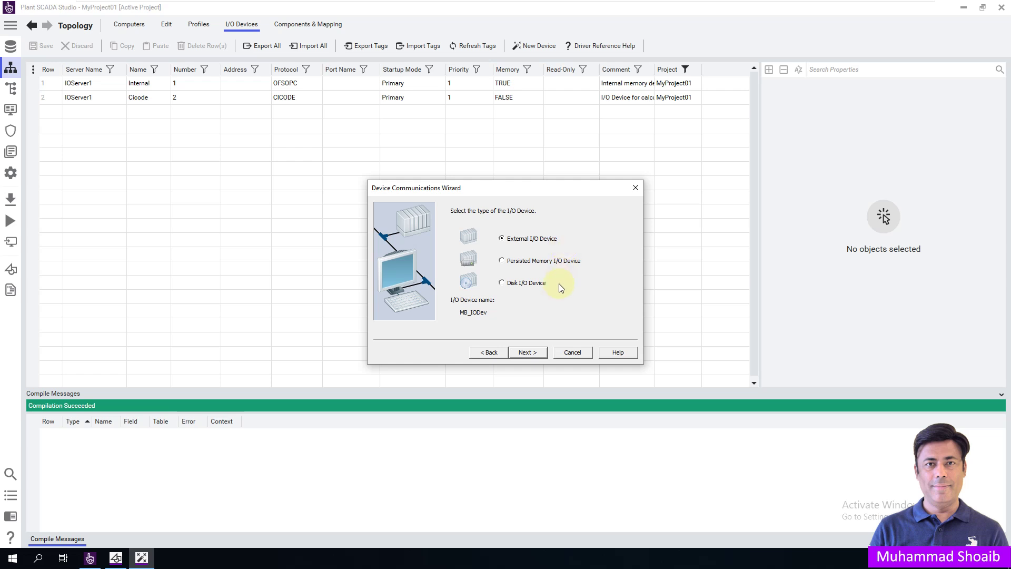
{"action": "left_click", "coordinate": [529, 352]}
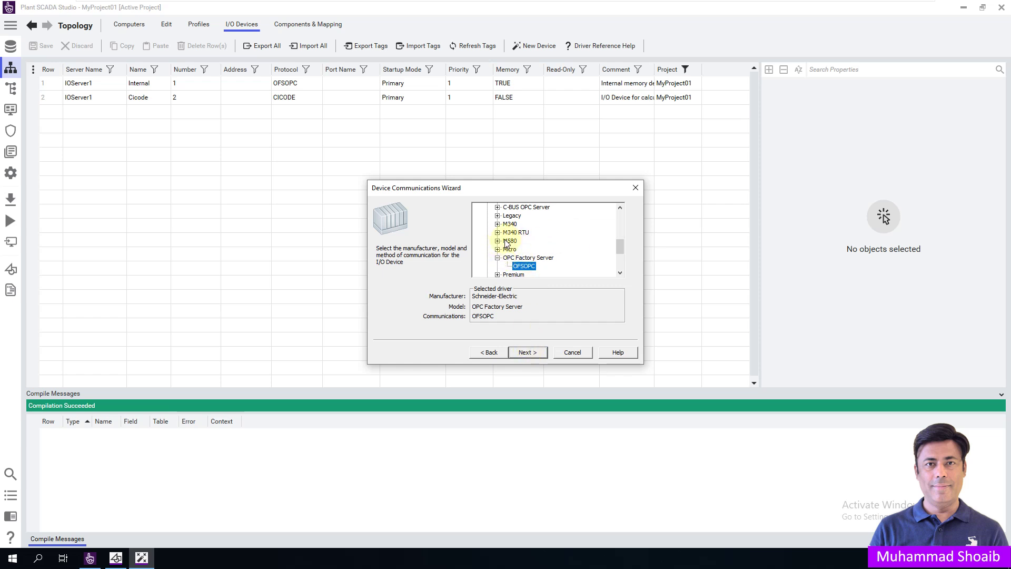
Step: Choose the Schneider-Electric M580 model with Modbus/TCP (Ethernet) as the device's communication method
{"action": "left_click", "coordinate": [497, 258]}
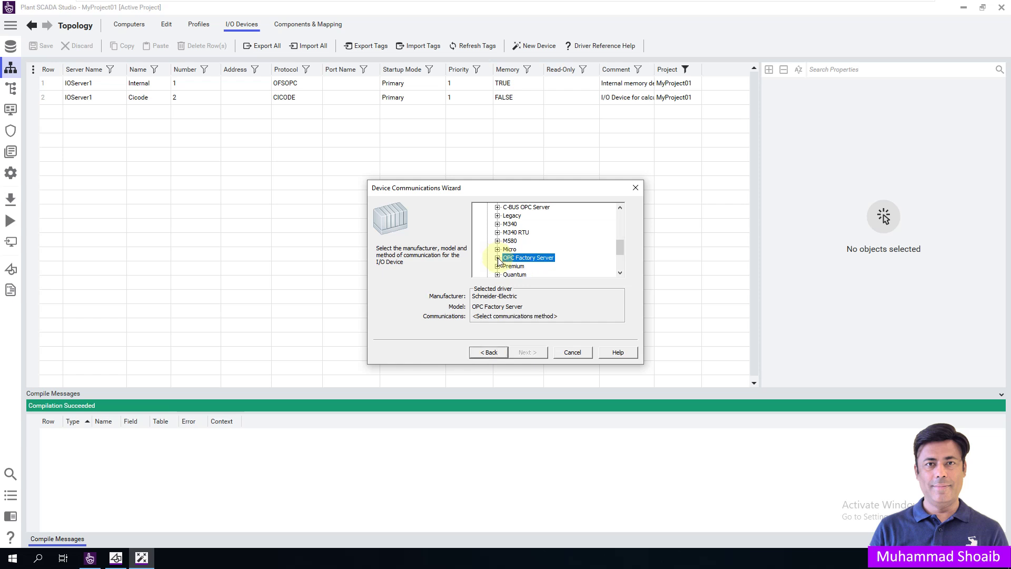
{"action": "left_click", "coordinate": [498, 241]}
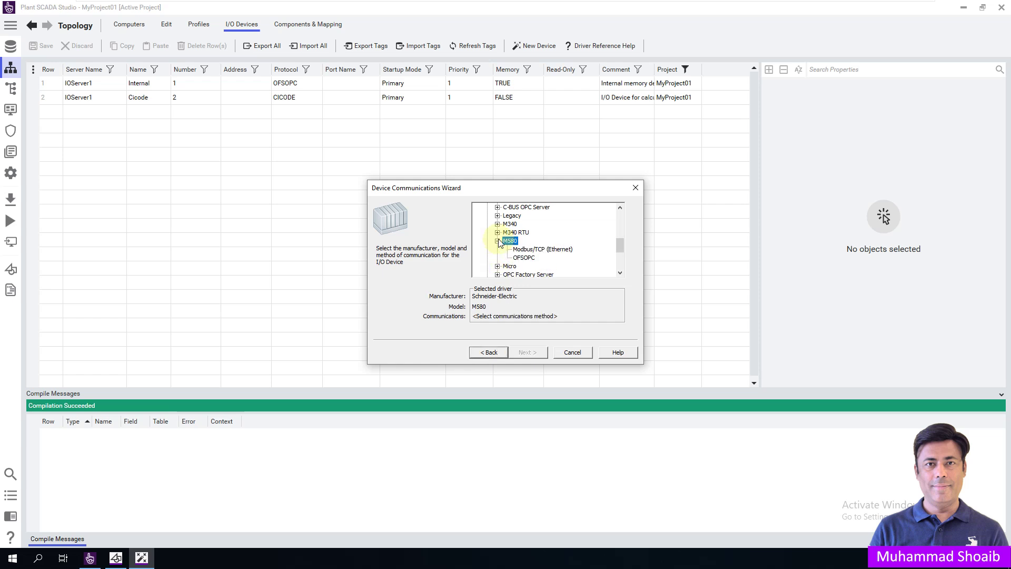
{"action": "left_click", "coordinate": [533, 250]}
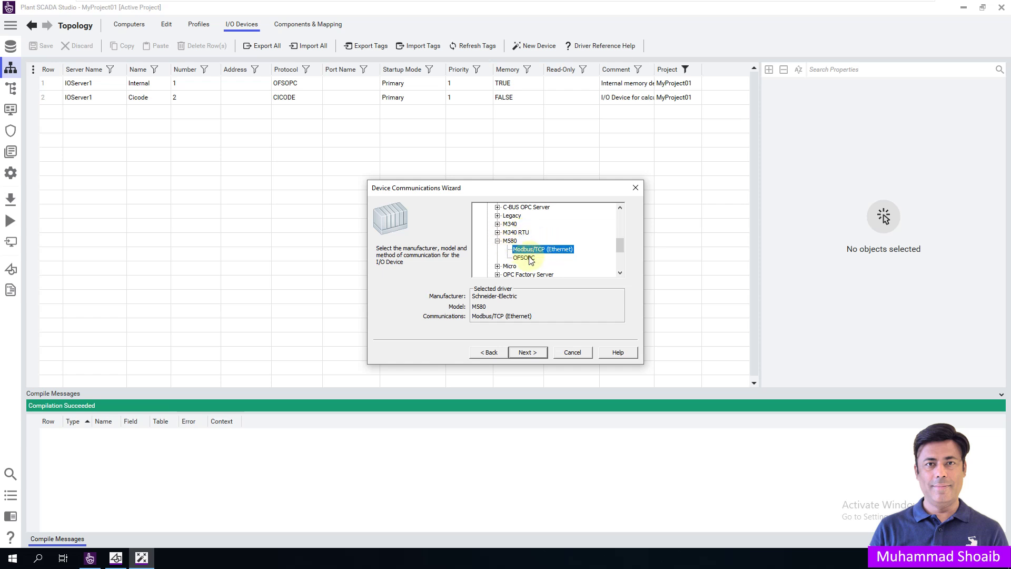
{"action": "double_click", "coordinate": [509, 224]}
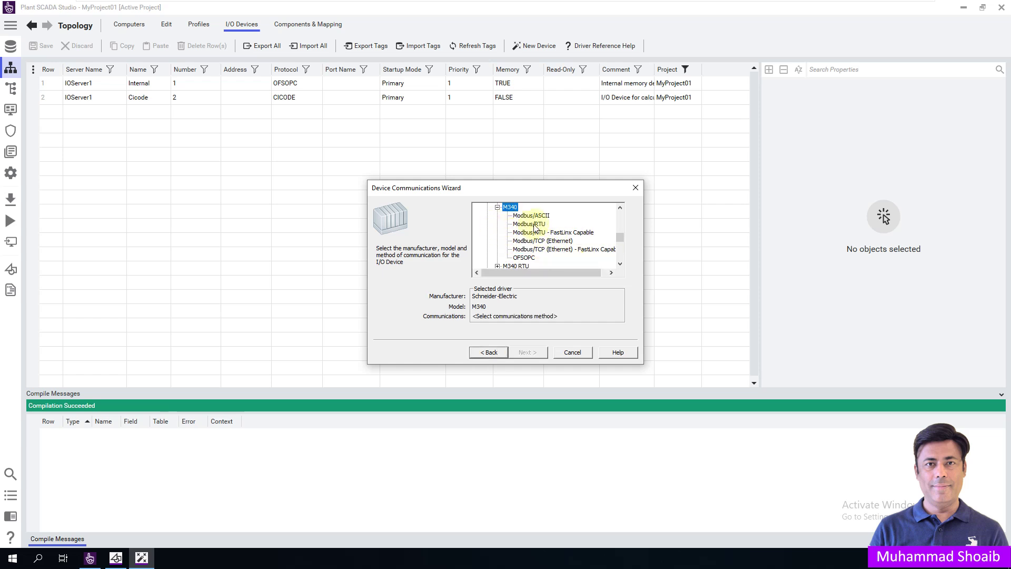
{"action": "left_click", "coordinate": [497, 207]}
{"action": "left_click", "coordinate": [530, 234]}
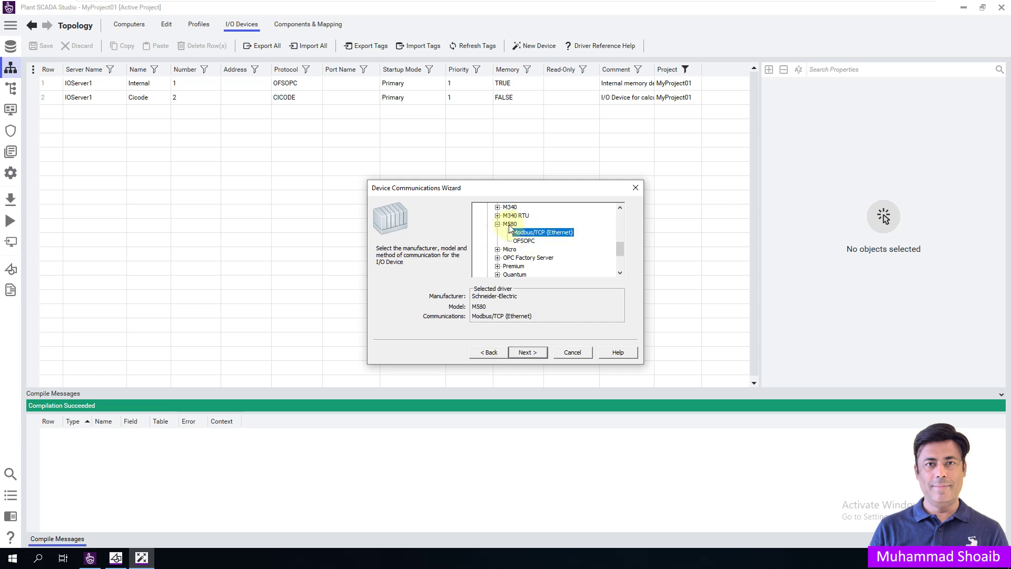
{"action": "left_click", "coordinate": [528, 352]}
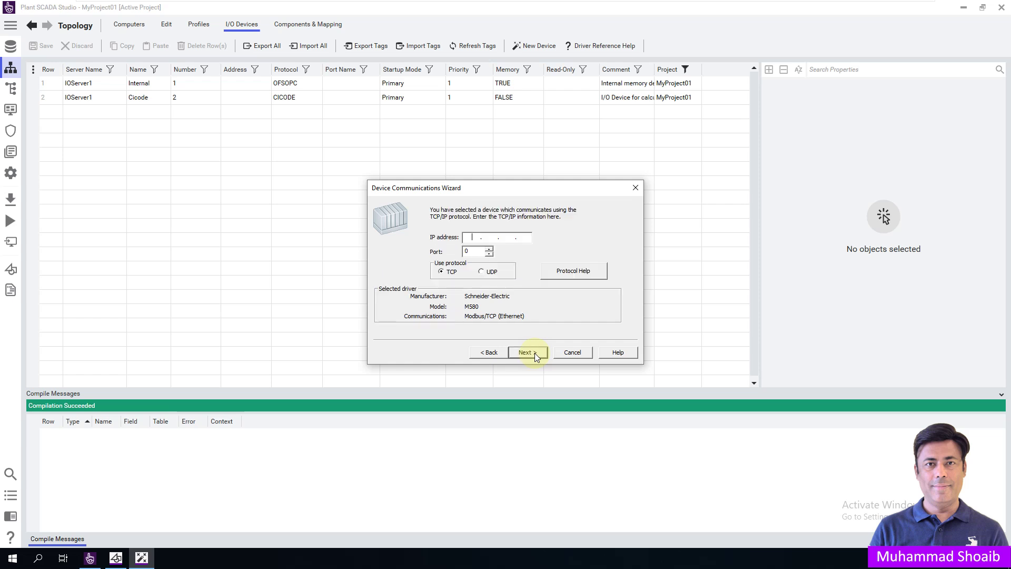
Step: Set the device's IP address to 127.0.0.1 and its port to 502
{"action": "left_click", "coordinate": [475, 239]}
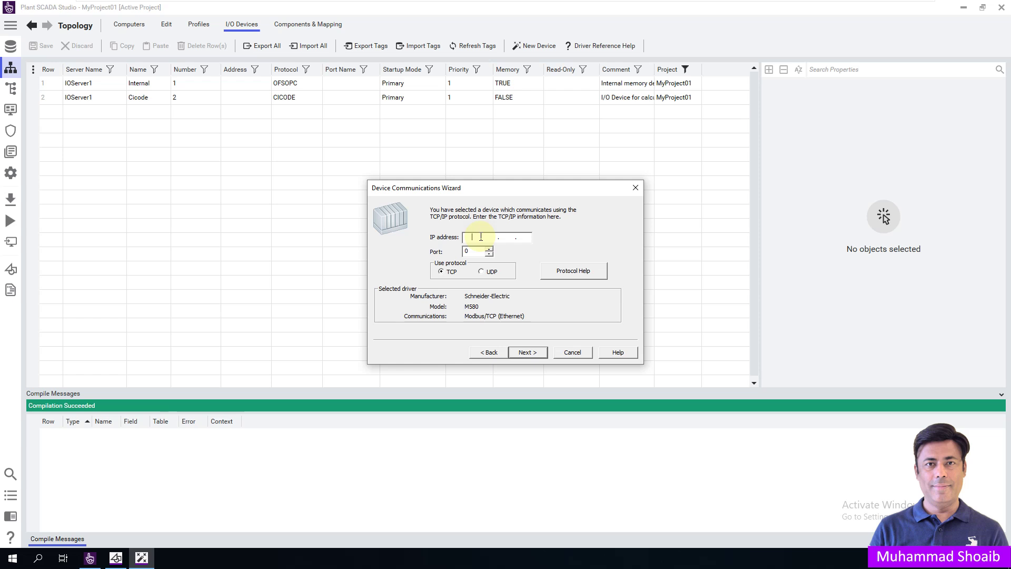
{"action": "type", "text": "27"}
{"action": "double_click", "coordinate": [467, 251]}
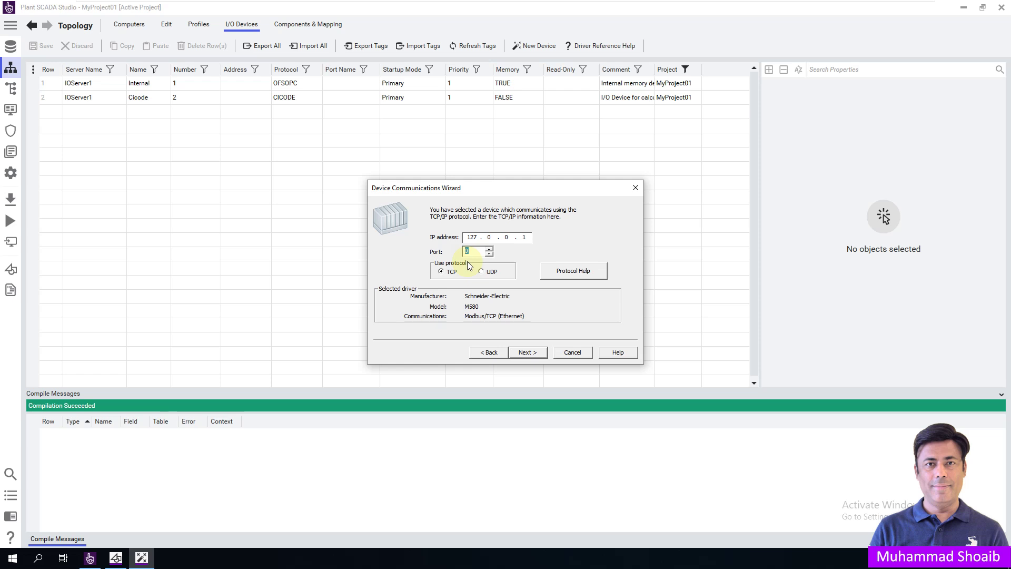
{"action": "type", "text": "5"}
Step: Look through the MODNET driver's protocol help for the supported generic MODBUS TCP/IP devices, and minimize the help window
{"action": "left_click", "coordinate": [574, 274]}
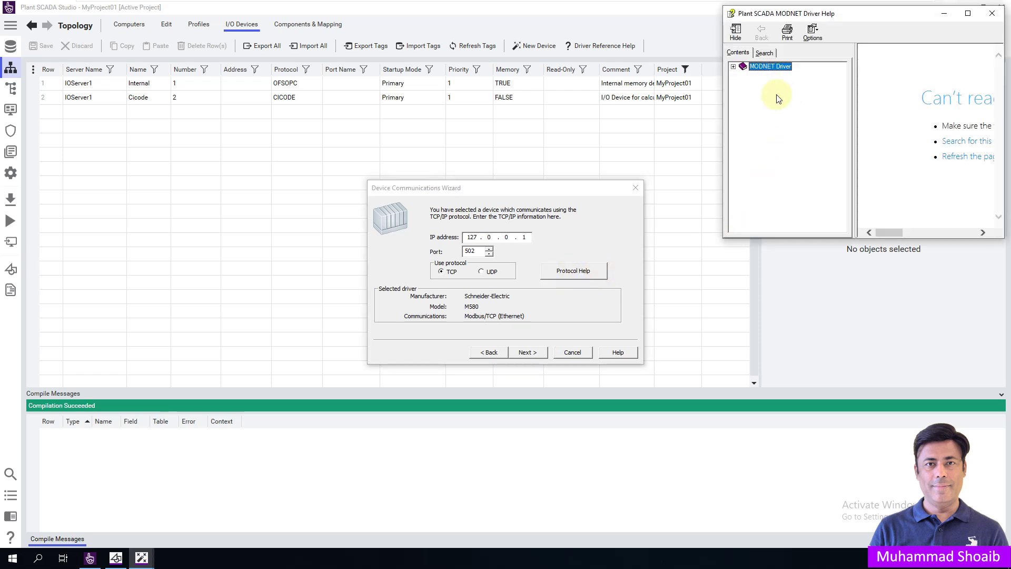
{"action": "left_click", "coordinate": [733, 67]}
{"action": "left_click", "coordinate": [744, 92]}
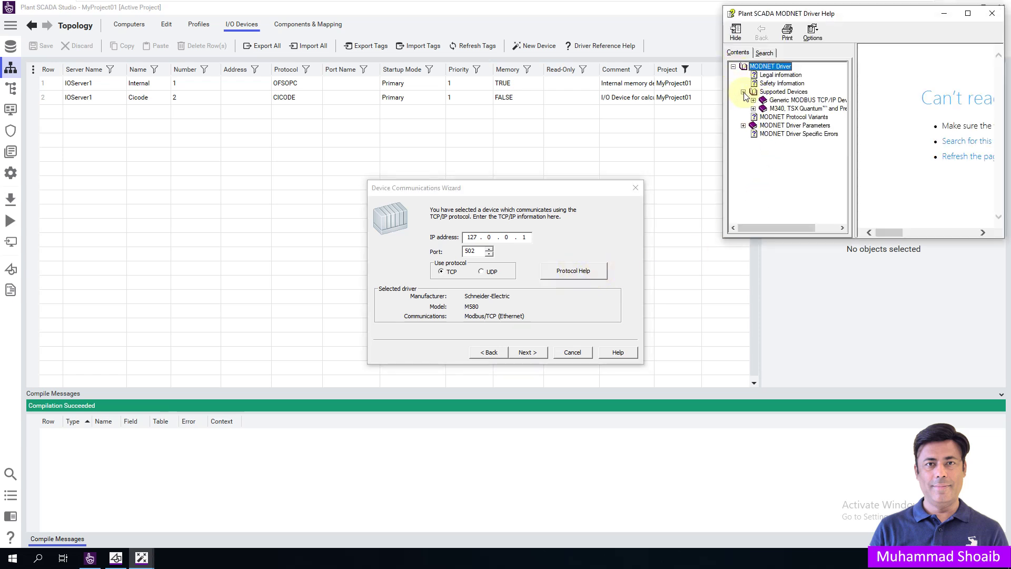
{"action": "left_click", "coordinate": [753, 101]}
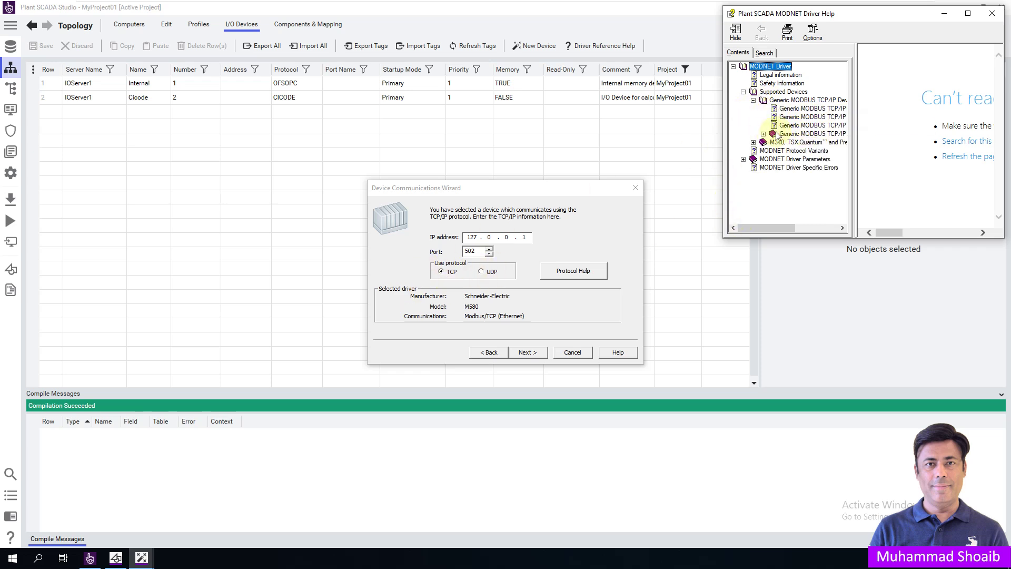
{"action": "left_click", "coordinate": [943, 16]}
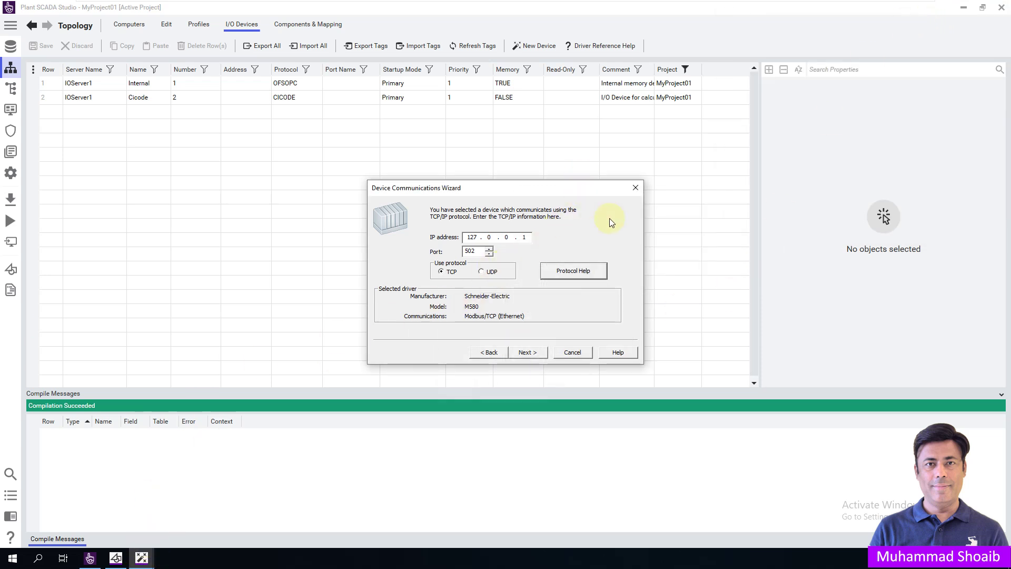
Step: Finish the device setup without linking the I/O device to an external tag database
{"action": "left_click", "coordinate": [527, 352]}
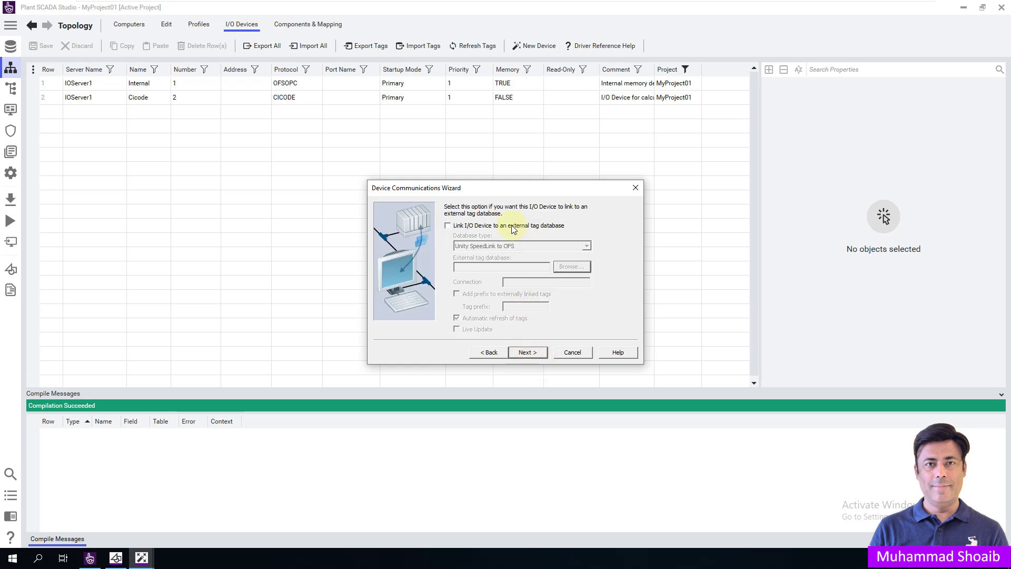
{"action": "left_click", "coordinate": [535, 352]}
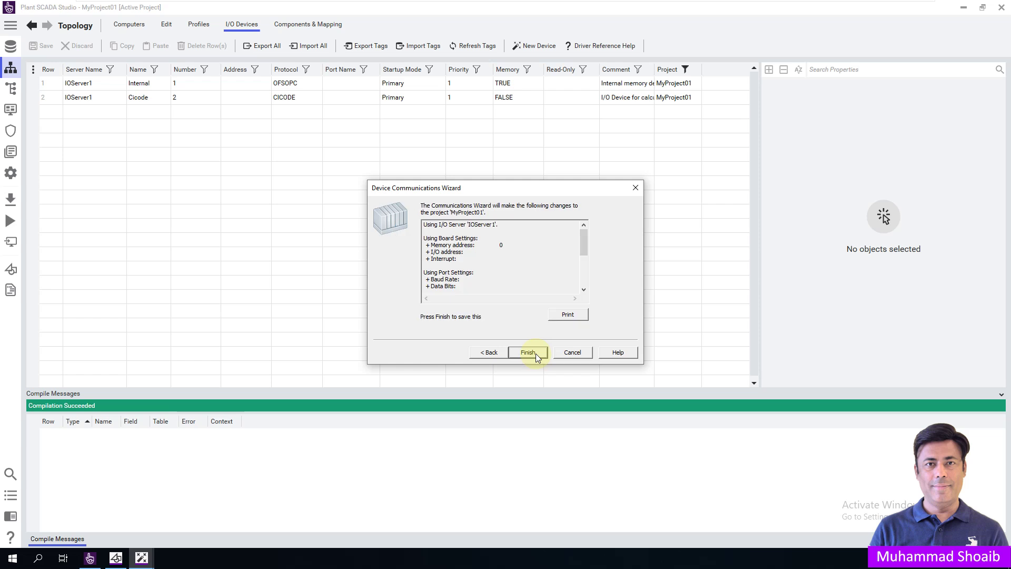
{"action": "left_click", "coordinate": [528, 352]}
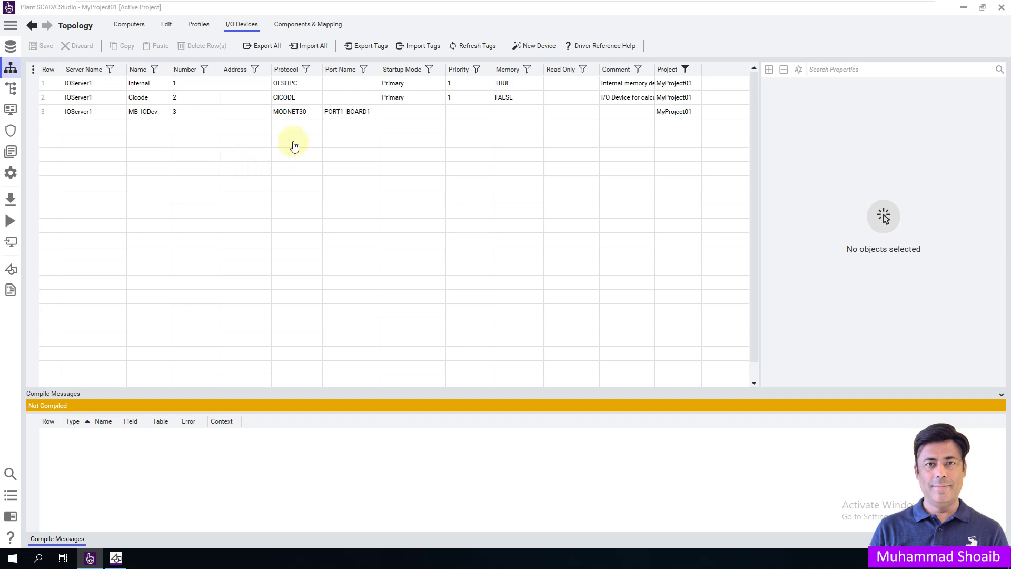
Step: Add a new variable with the tag name Level in the System Model
{"action": "left_click", "coordinate": [10, 26]}
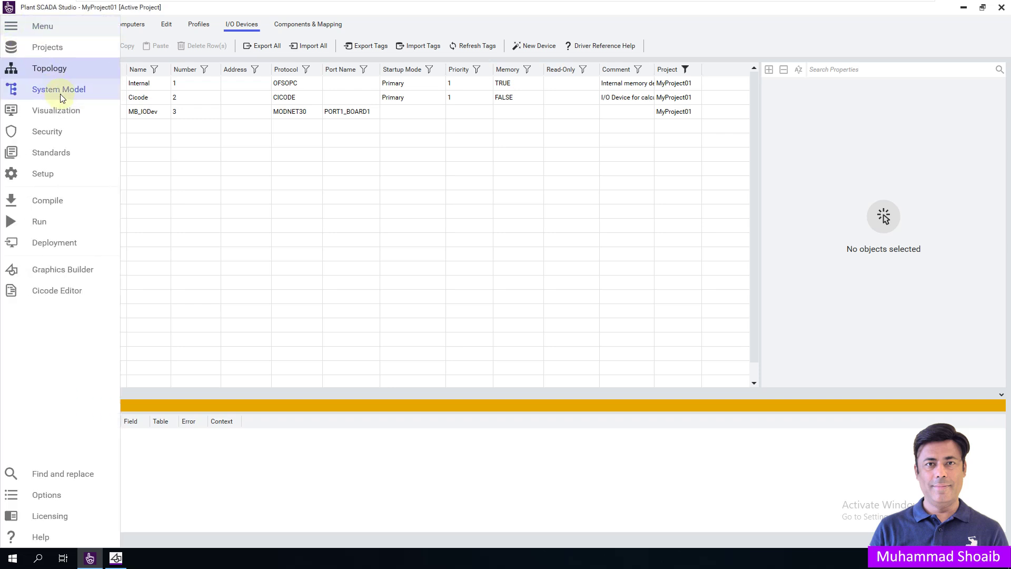
{"action": "left_click", "coordinate": [58, 91]}
{"action": "left_click", "coordinate": [194, 25]}
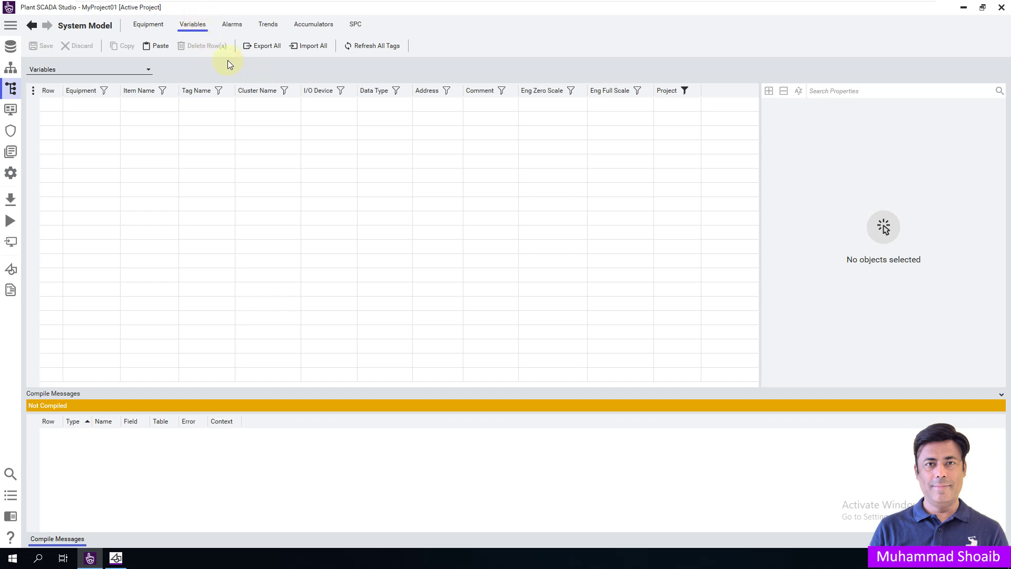
{"action": "left_click", "coordinate": [212, 104]}
{"action": "left_click", "coordinate": [212, 102]}
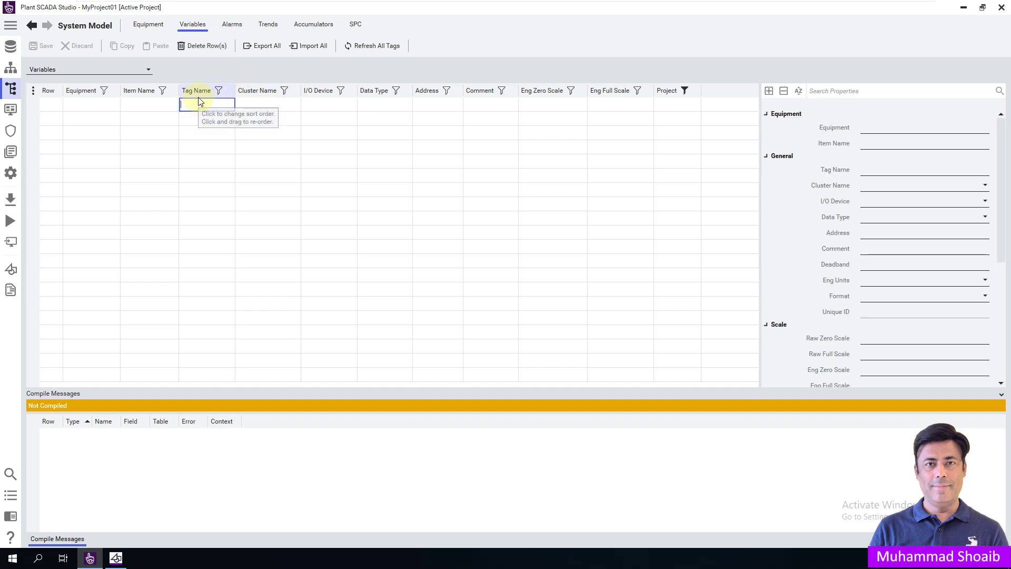
{"action": "type", "text": "L"}
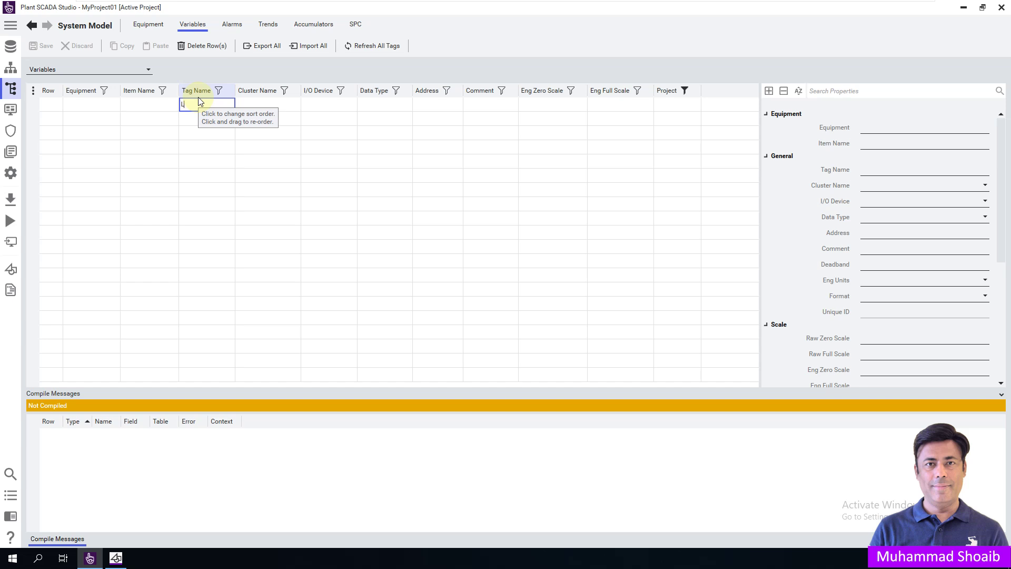
{"action": "type", "text": "evel"}
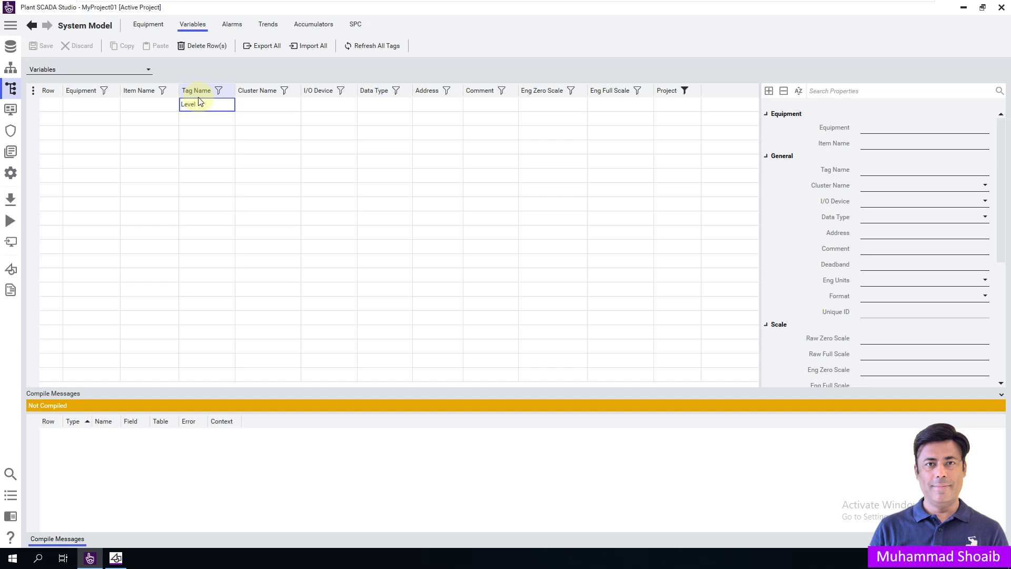
Step: Assign the Level tag to cluster Cluster1 and I/O device MB_IODev
{"action": "left_click", "coordinate": [285, 103]}
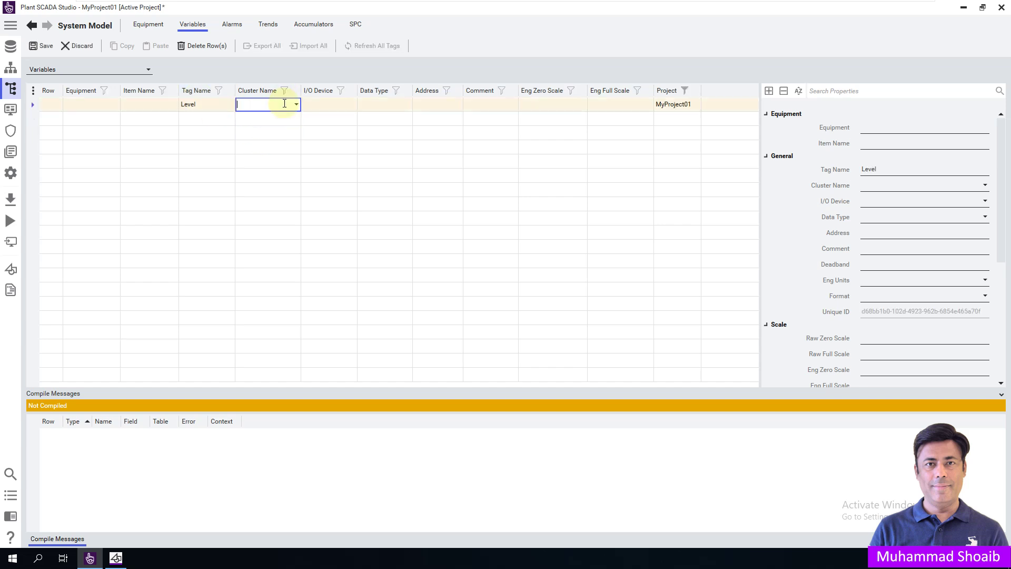
{"action": "left_click", "coordinate": [296, 104]}
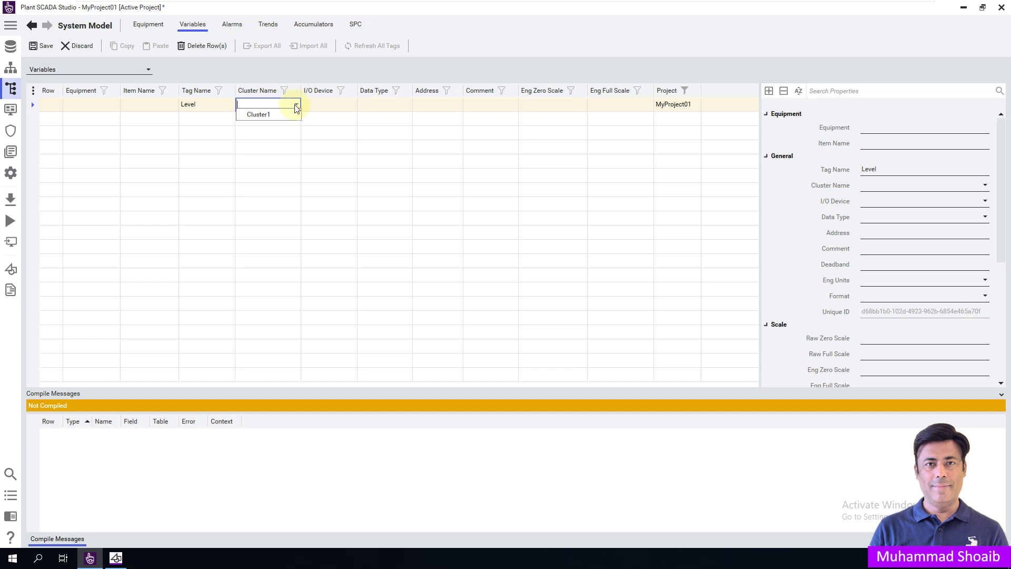
{"action": "left_click", "coordinate": [258, 114]}
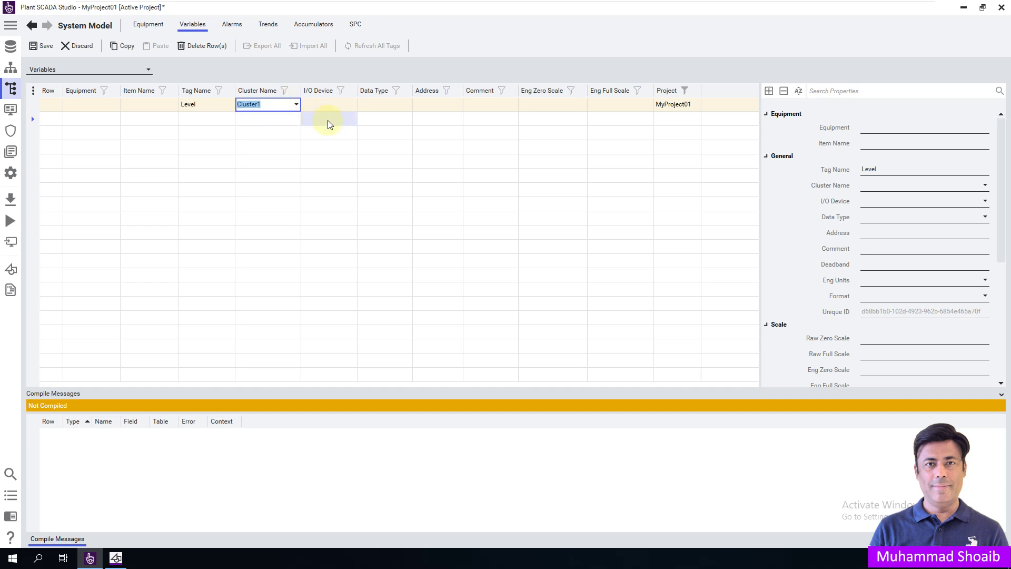
{"action": "left_click", "coordinate": [319, 105]}
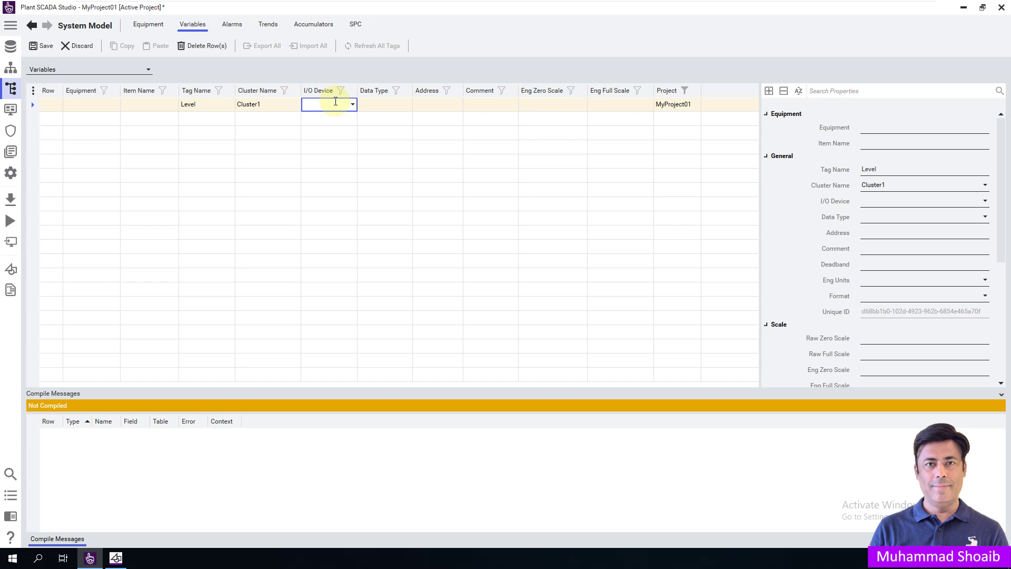
{"action": "left_click", "coordinate": [354, 106]}
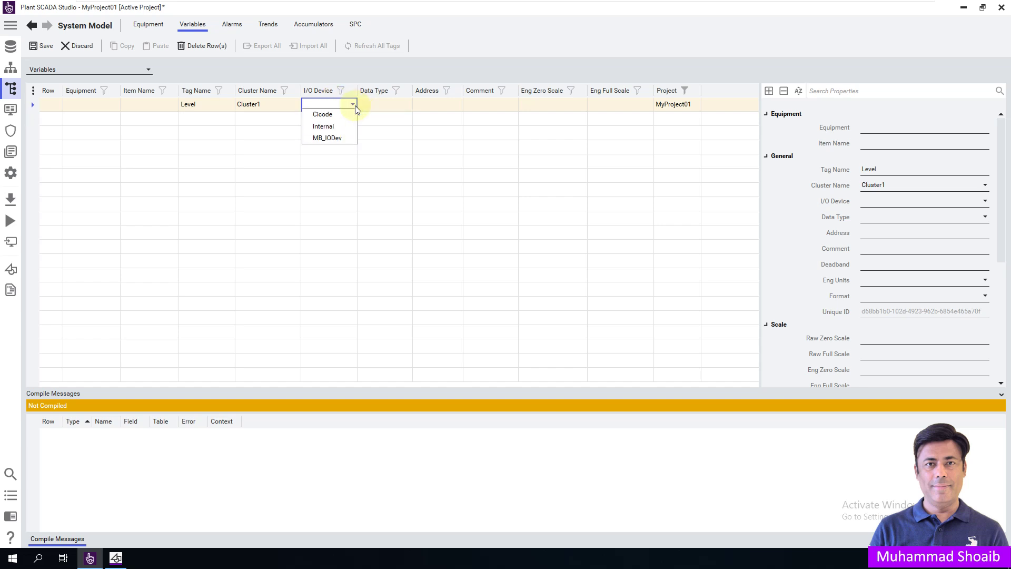
{"action": "left_click", "coordinate": [330, 138]}
Step: Set the Level tag's data type to INT and save the variable
{"action": "left_click", "coordinate": [400, 106]}
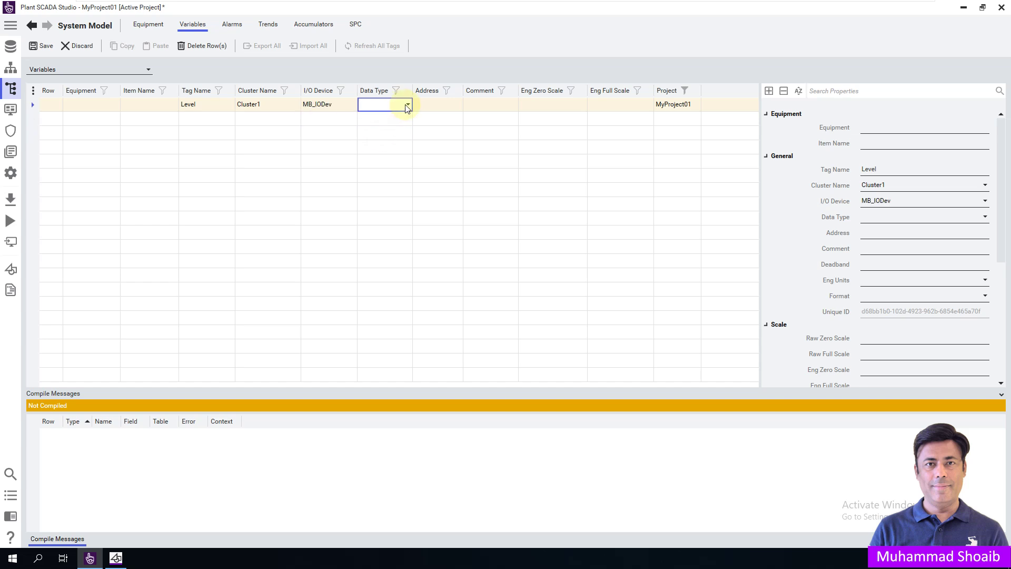
{"action": "left_click", "coordinate": [408, 105]}
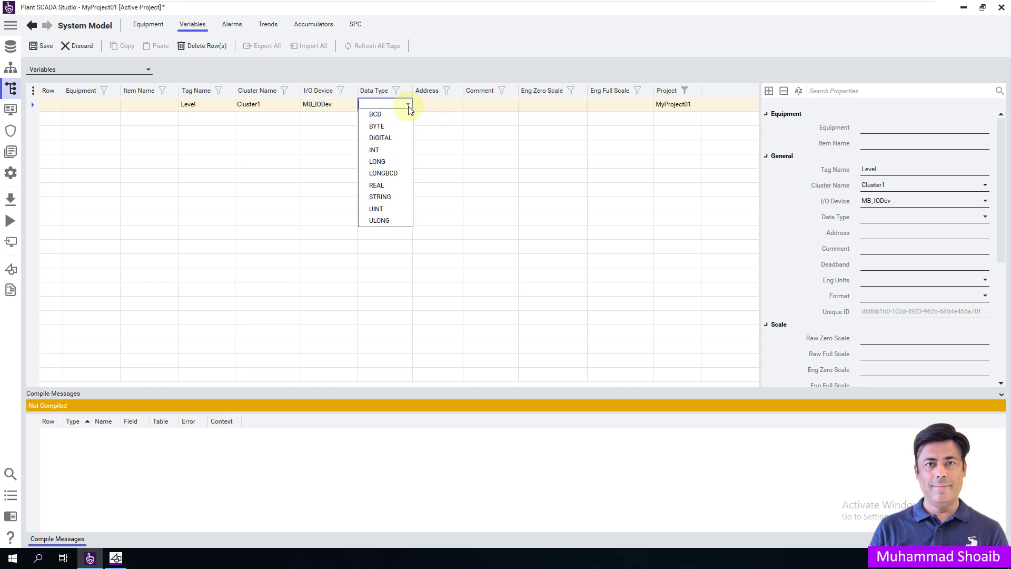
{"action": "left_click", "coordinate": [385, 150]}
{"action": "left_click", "coordinate": [449, 106]}
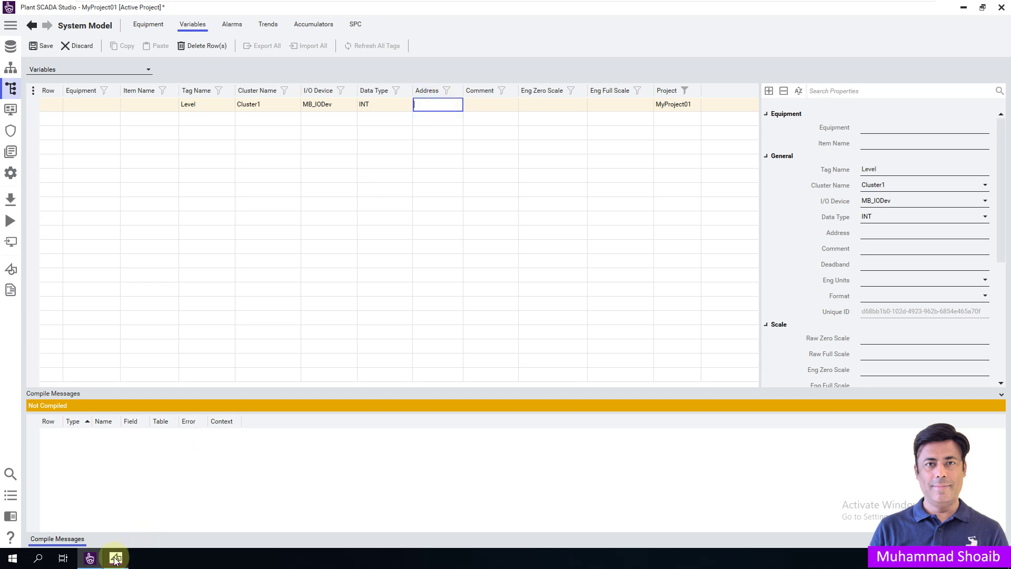
{"action": "mouse_move", "coordinate": [116, 559]}
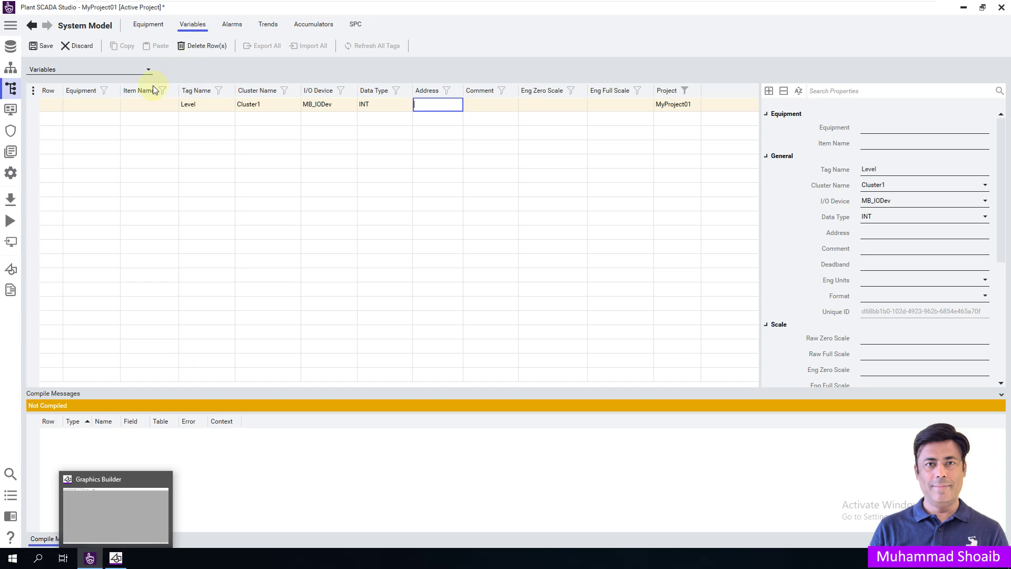
{"action": "left_click", "coordinate": [41, 46]}
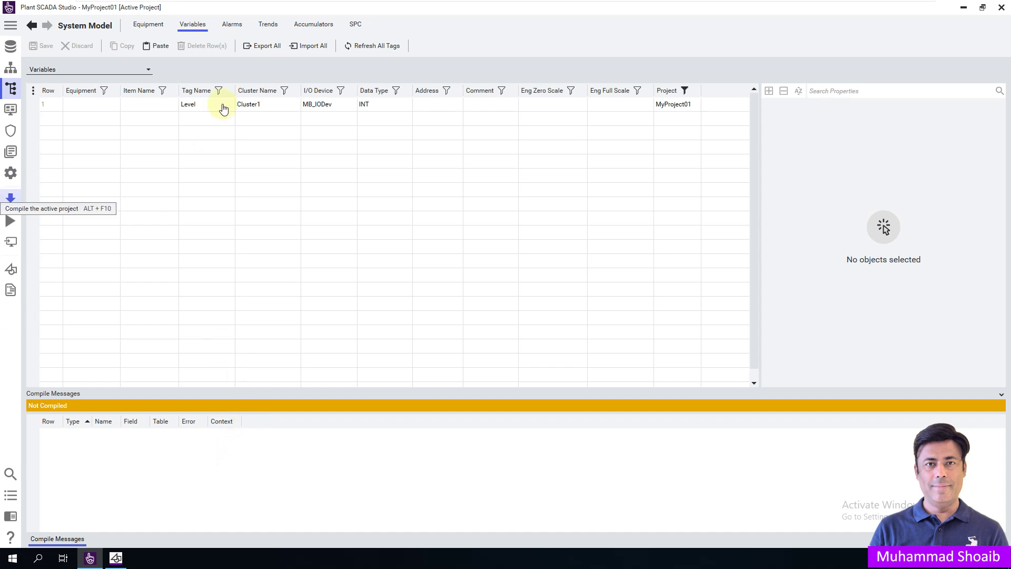
{"action": "left_click", "coordinate": [48, 92]}
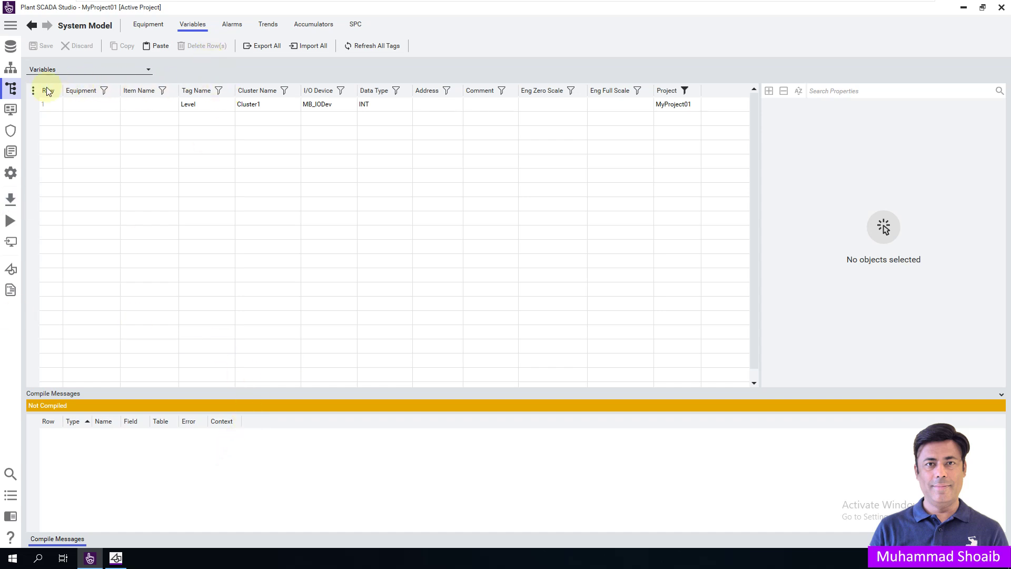
Step: Look up the data types and valid address ranges for generic MODBUS TCP/IP devices in the MODNET section of the Driver Reference Help
{"action": "left_click", "coordinate": [11, 67]}
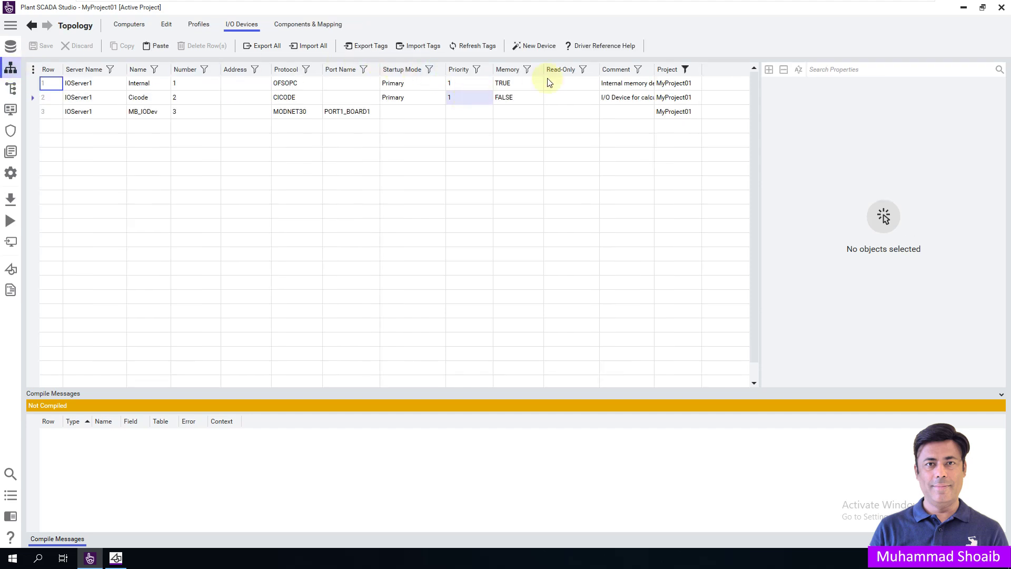
{"action": "left_click", "coordinate": [594, 49]}
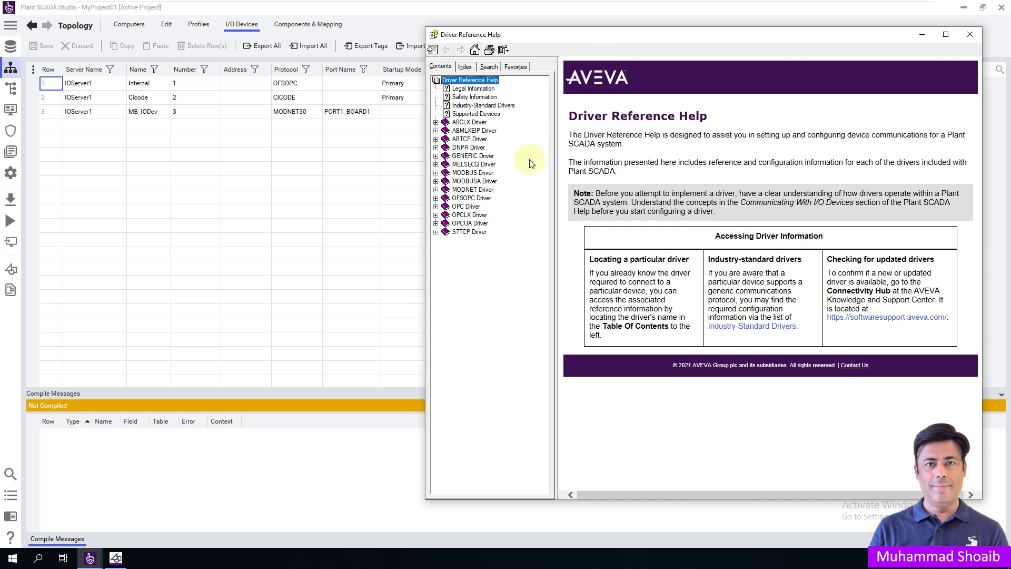
{"action": "left_click", "coordinate": [279, 114]}
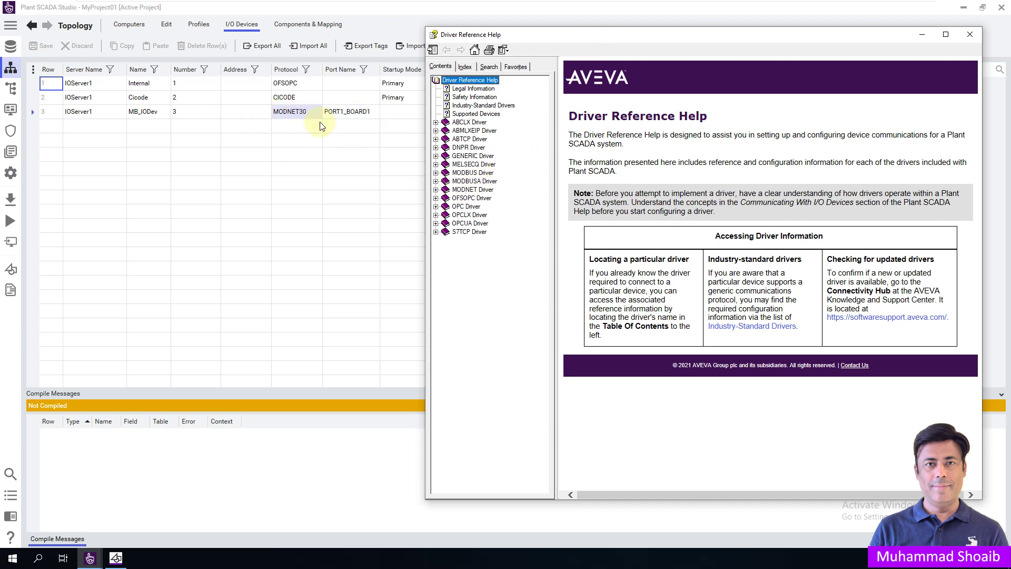
{"action": "left_click", "coordinate": [435, 190]}
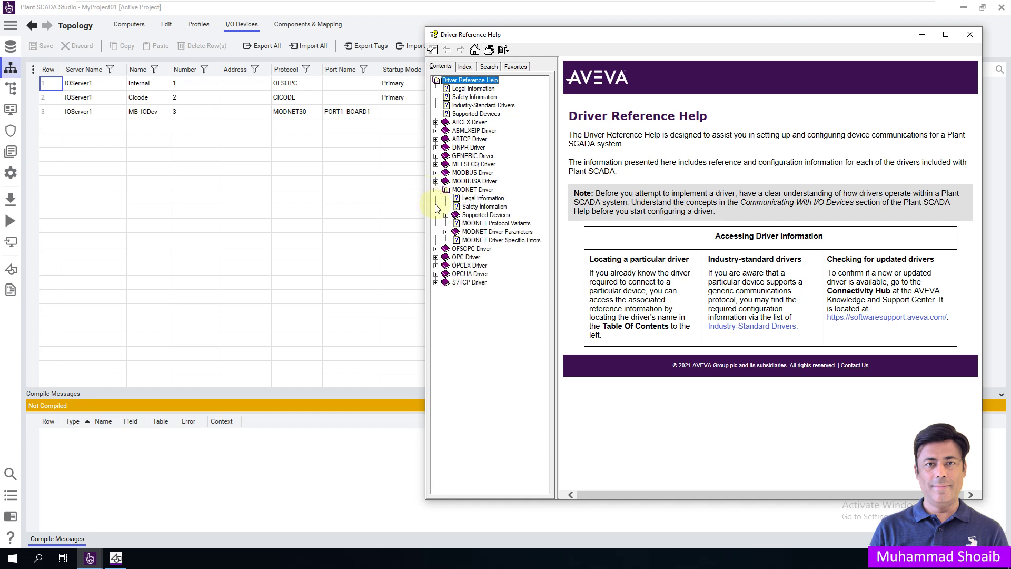
{"action": "left_click", "coordinate": [445, 215]}
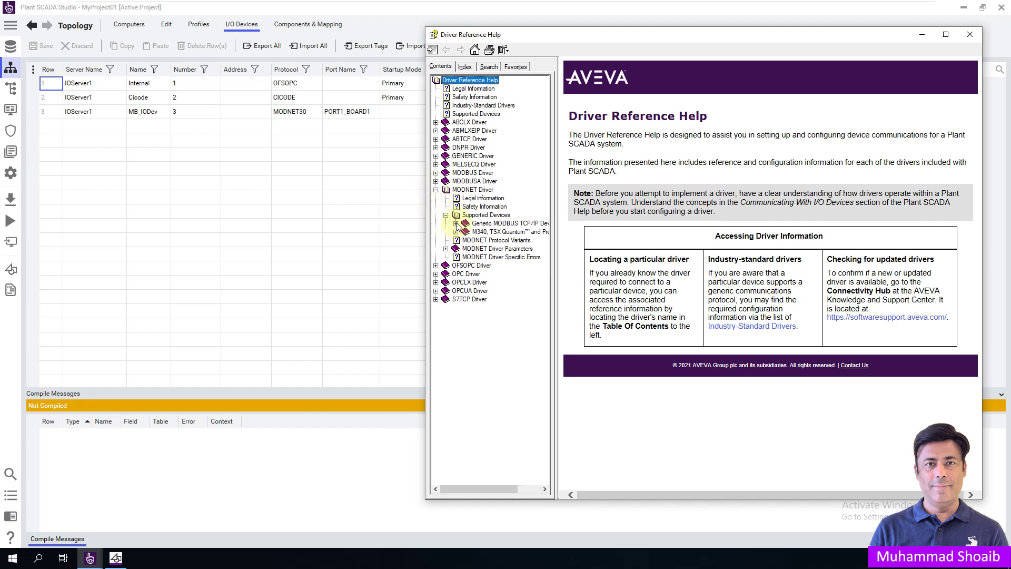
{"action": "left_click", "coordinate": [455, 232]}
{"action": "left_click", "coordinate": [456, 224]}
{"action": "left_click", "coordinate": [456, 224]}
{"action": "left_click", "coordinate": [456, 224]}
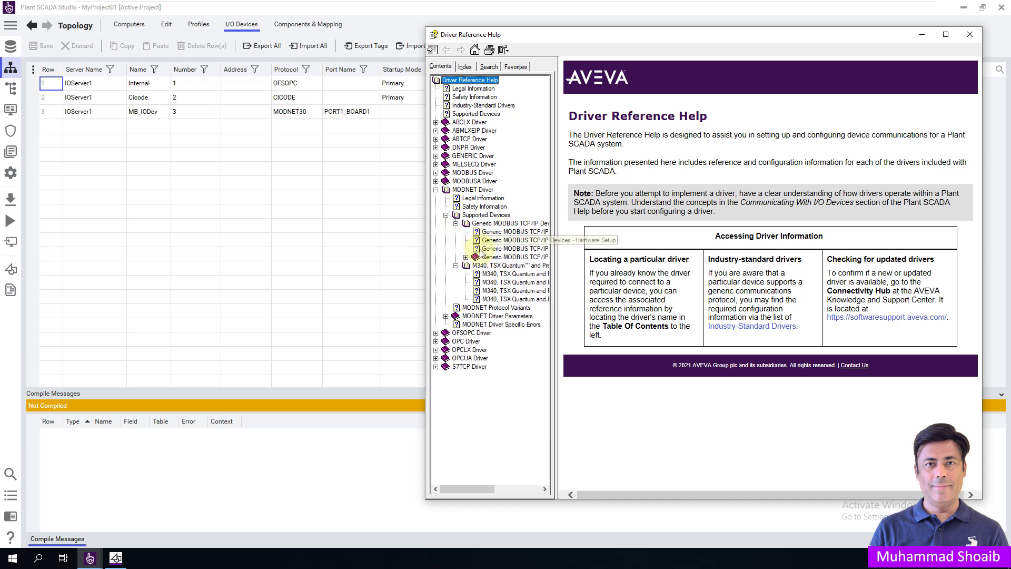
{"action": "left_click", "coordinate": [487, 259]}
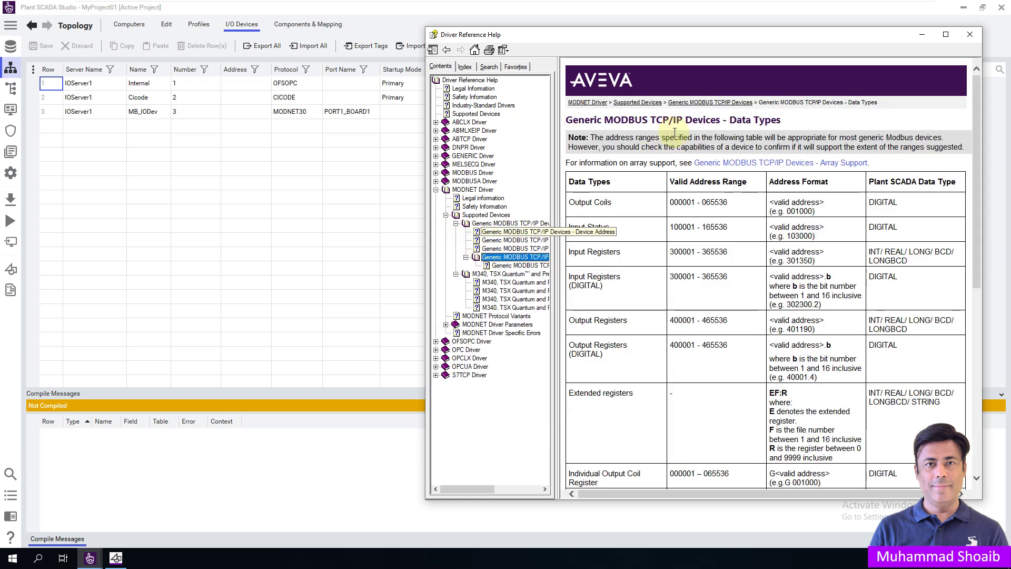
Step: Return to the System Model variables and copy the Output Registers' starting address 400001 from the Driver Reference Help, then minimize the help window
{"action": "left_click", "coordinate": [11, 90]}
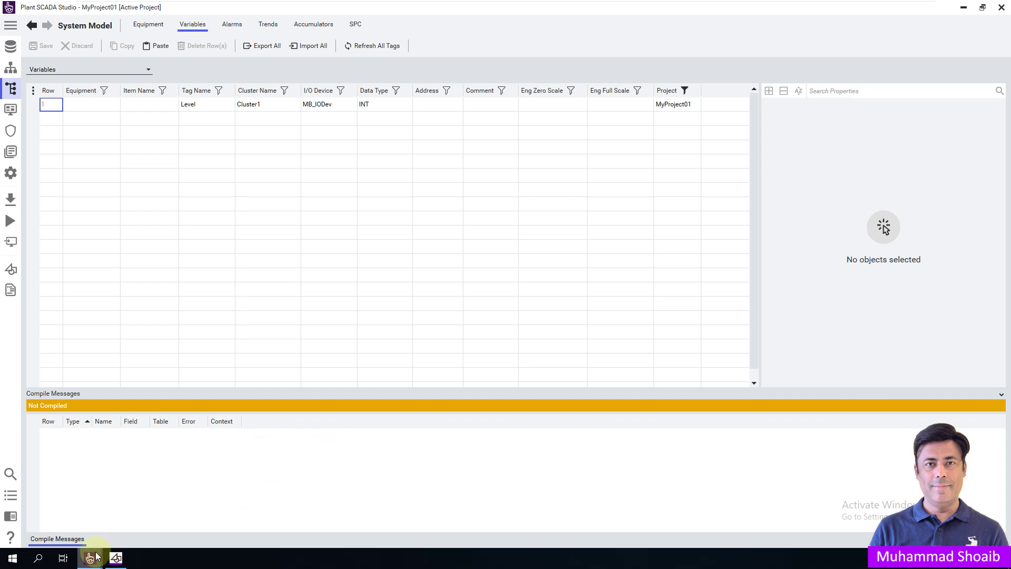
{"action": "mouse_move", "coordinate": [96, 555]}
{"action": "left_click", "coordinate": [150, 518]}
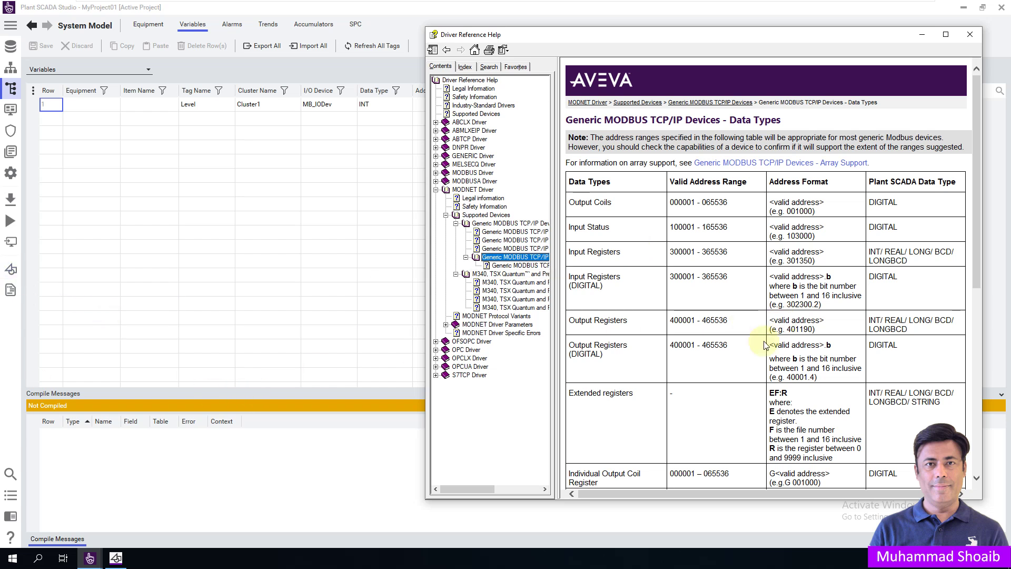
{"action": "left_click", "coordinate": [631, 327]}
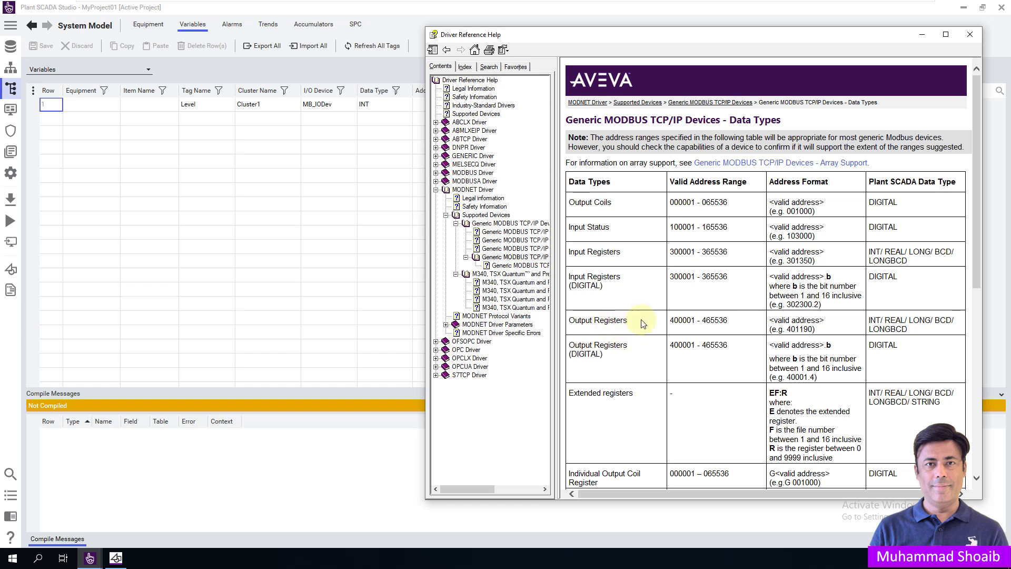
{"action": "left_click_drag", "start_coordinate": [694, 322], "coordinate": [669, 322]}
{"action": "right_click", "coordinate": [684, 324]}
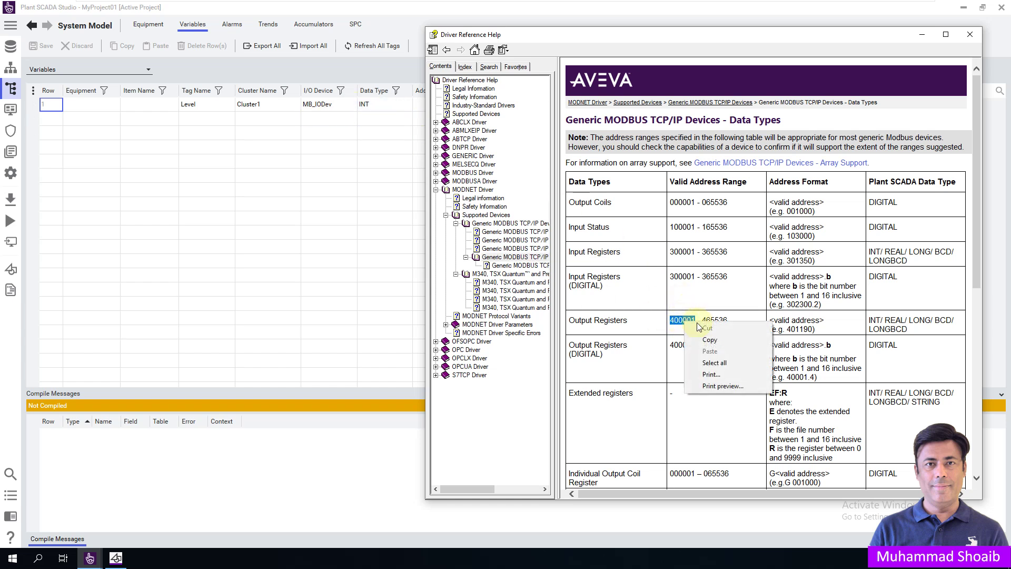
{"action": "left_click", "coordinate": [703, 332]}
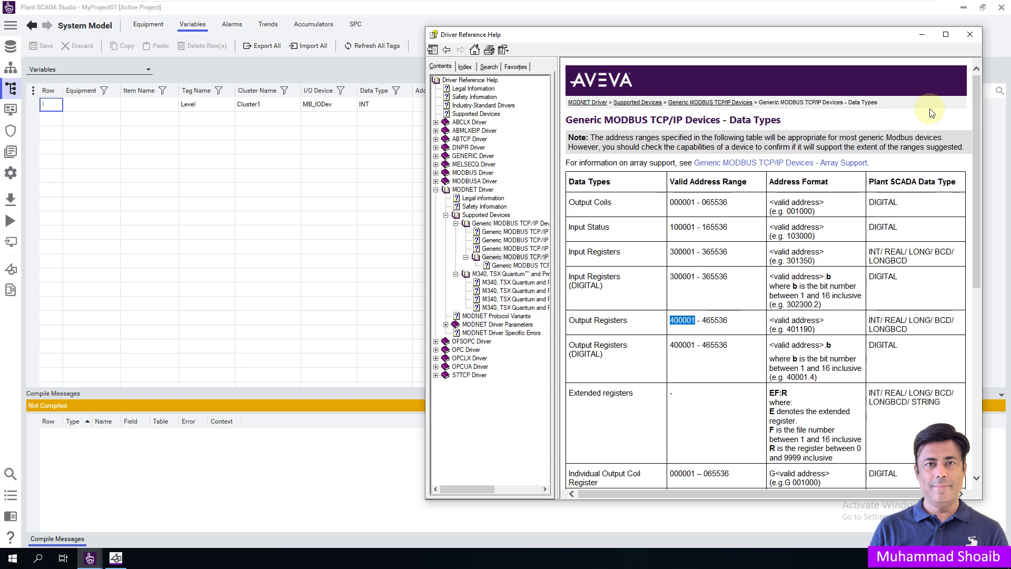
{"action": "left_click", "coordinate": [921, 35]}
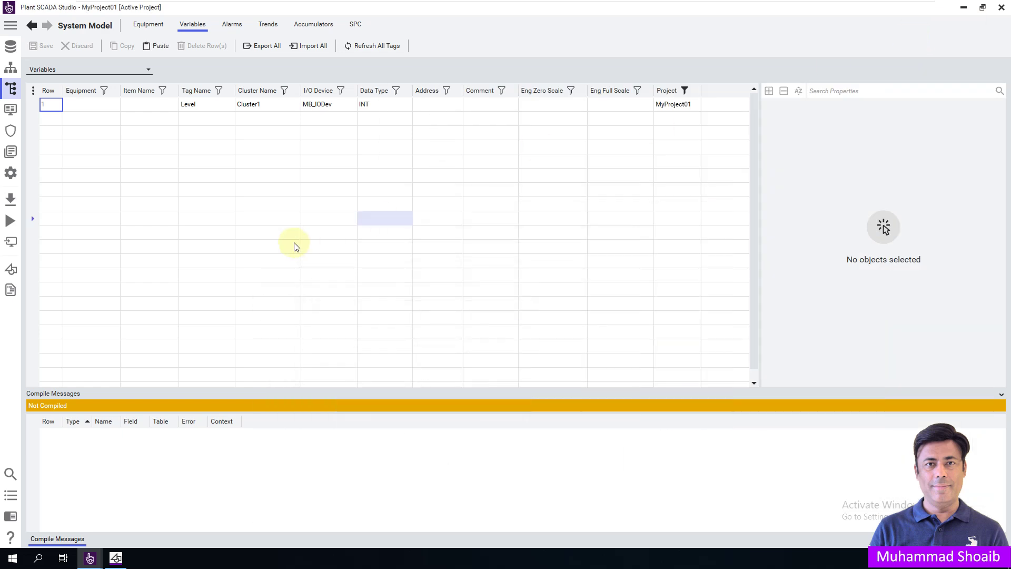
Step: Set the Level tag's address to 400011
{"action": "left_click", "coordinate": [437, 105]}
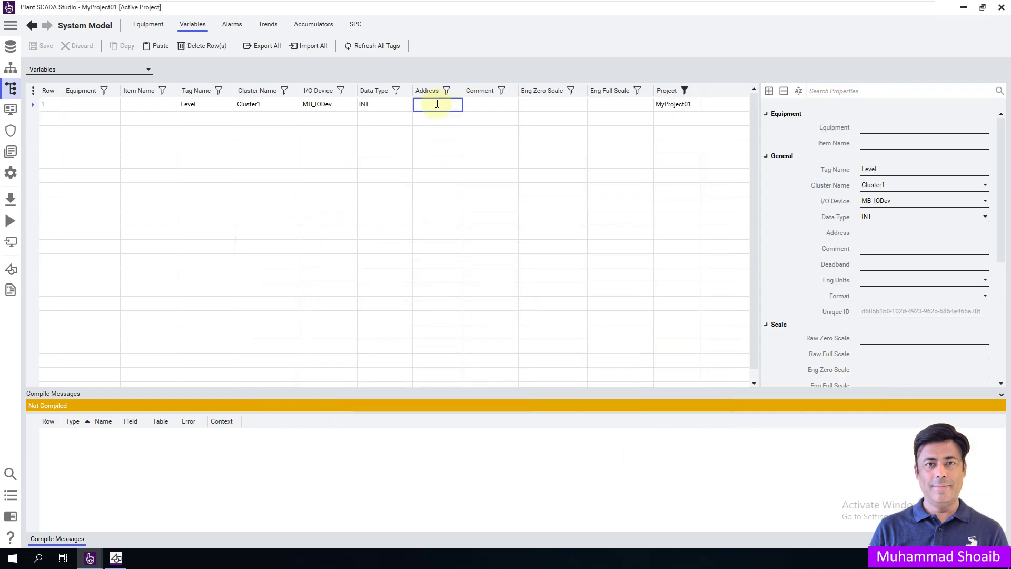
{"action": "type", "text": "400001"}
{"action": "left_click", "coordinate": [432, 122]}
{"action": "key", "text": "BackSpace"}
{"action": "key", "text": "BackSpace"}
{"action": "type", "text": "11"}
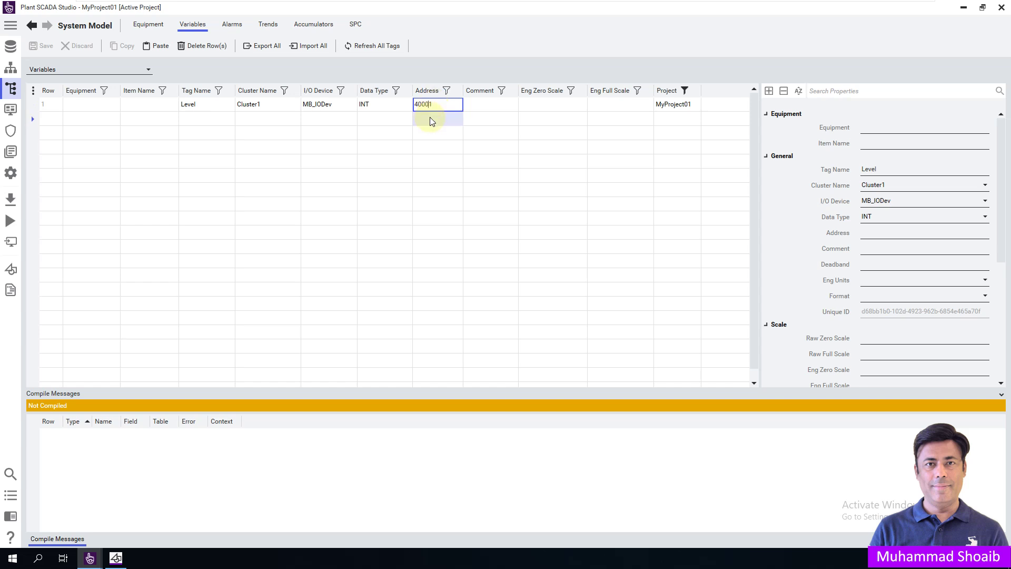
{"action": "left_click", "coordinate": [431, 121]}
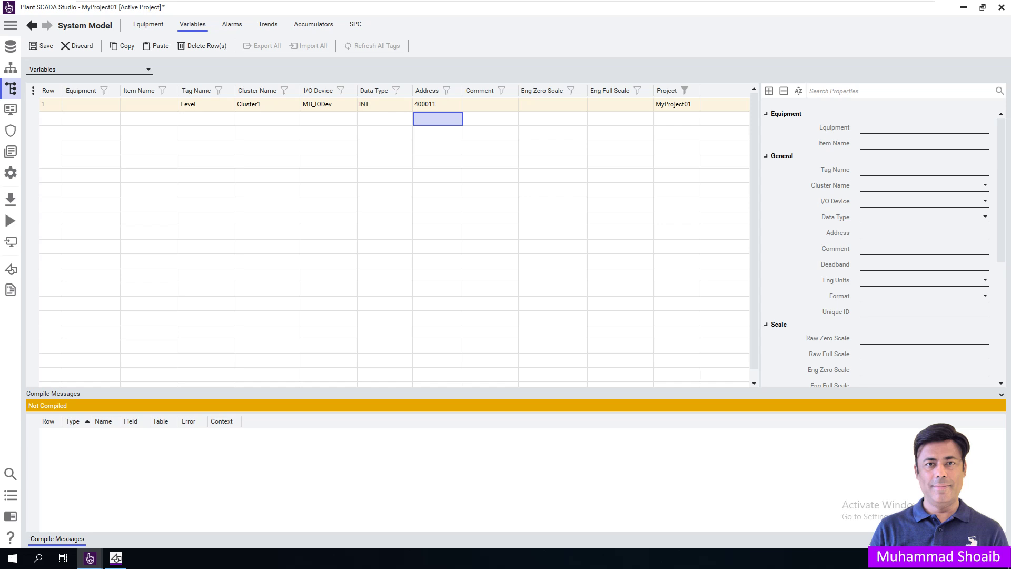
Step: Add a second variable with the tag name Level_SP on cluster Cluster1
{"action": "left_click", "coordinate": [211, 120]}
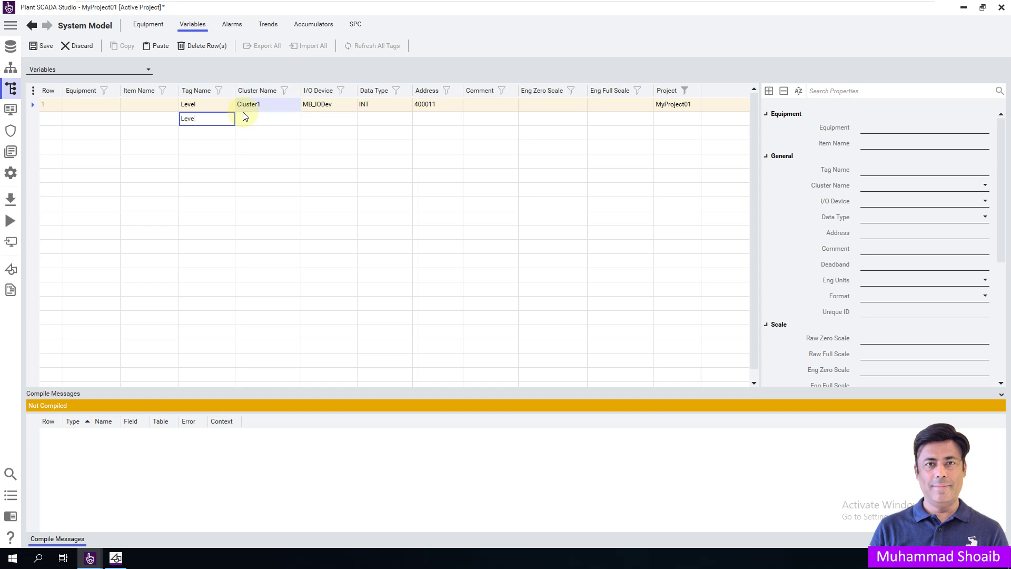
{"action": "type", "text": "Level_St"}
{"action": "left_click", "coordinate": [276, 119]}
{"action": "left_click", "coordinate": [296, 118]}
{"action": "left_click", "coordinate": [291, 129]}
Step: Assign the Level_SP tag to I/O device MB_IODev with data type INT
{"action": "left_click", "coordinate": [354, 121]}
{"action": "left_click", "coordinate": [354, 120]}
{"action": "left_click", "coordinate": [345, 152]}
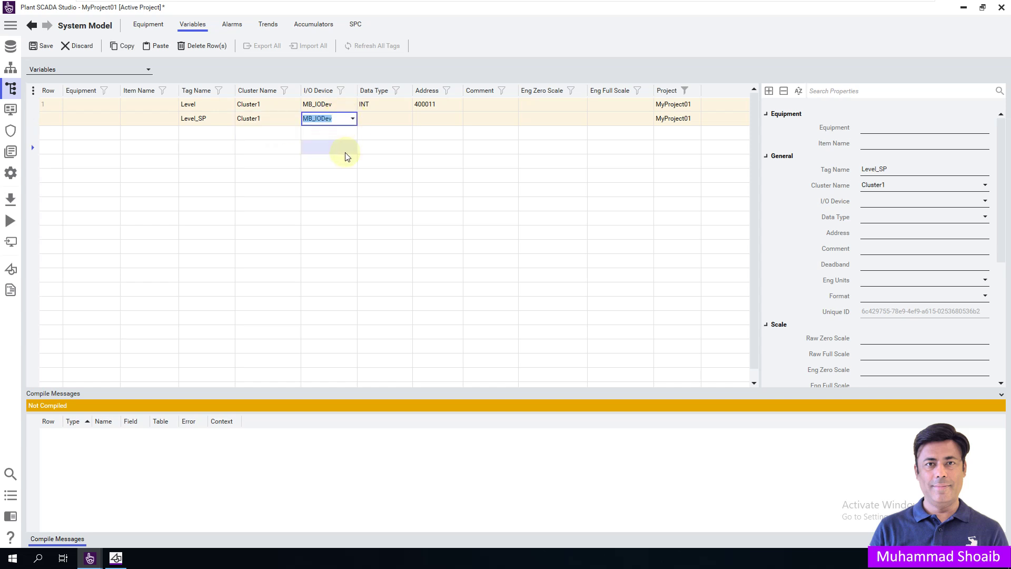
{"action": "left_click", "coordinate": [390, 122]}
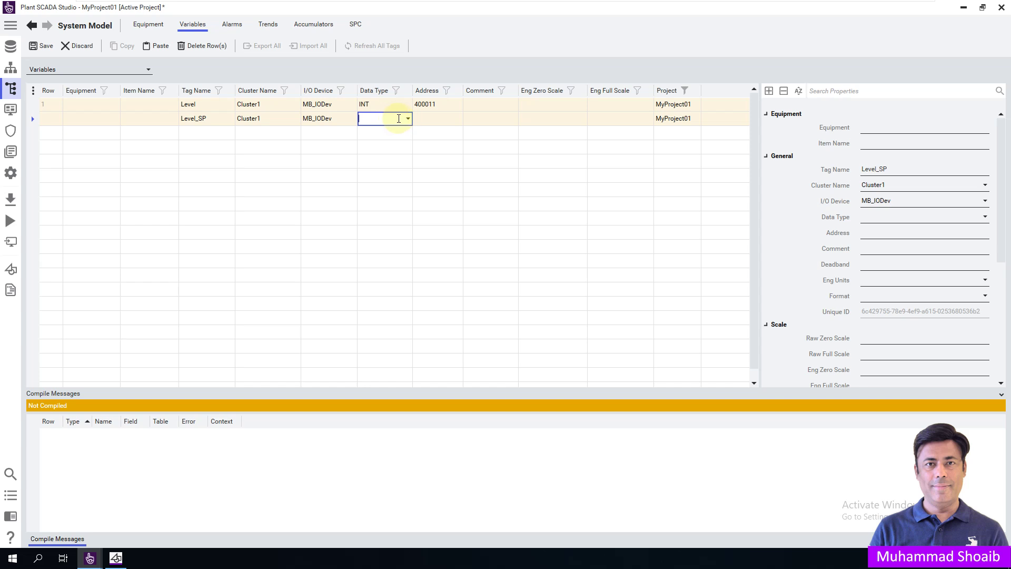
{"action": "left_click", "coordinate": [407, 120]}
{"action": "left_click", "coordinate": [388, 164]}
Step: Paste 400001 as the Level_SP tag's address and save the variables
{"action": "left_click", "coordinate": [436, 118]}
{"action": "right_click", "coordinate": [436, 118]}
{"action": "left_click", "coordinate": [452, 147]}
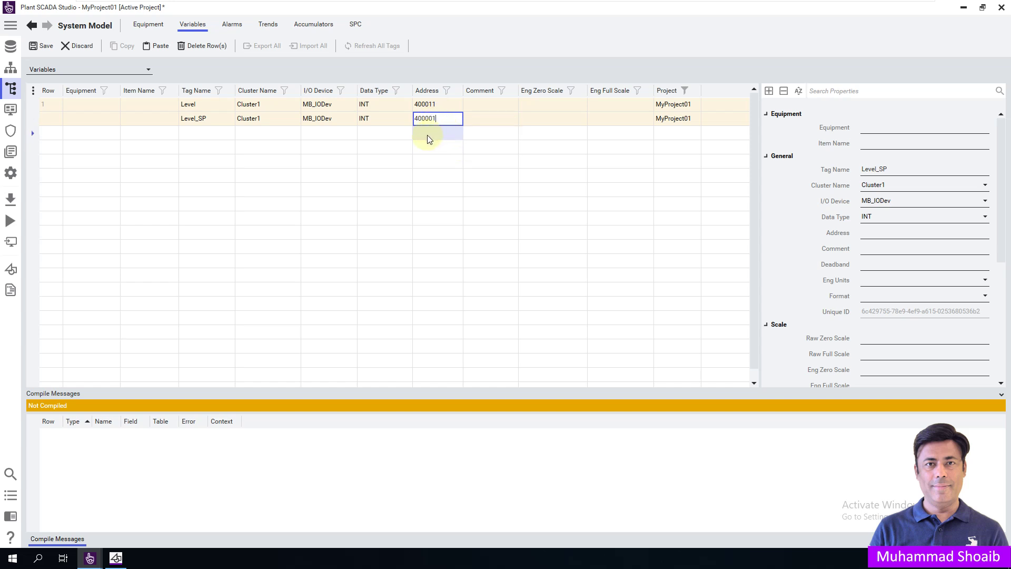
{"action": "left_click", "coordinate": [429, 137]}
{"action": "left_click", "coordinate": [427, 120]}
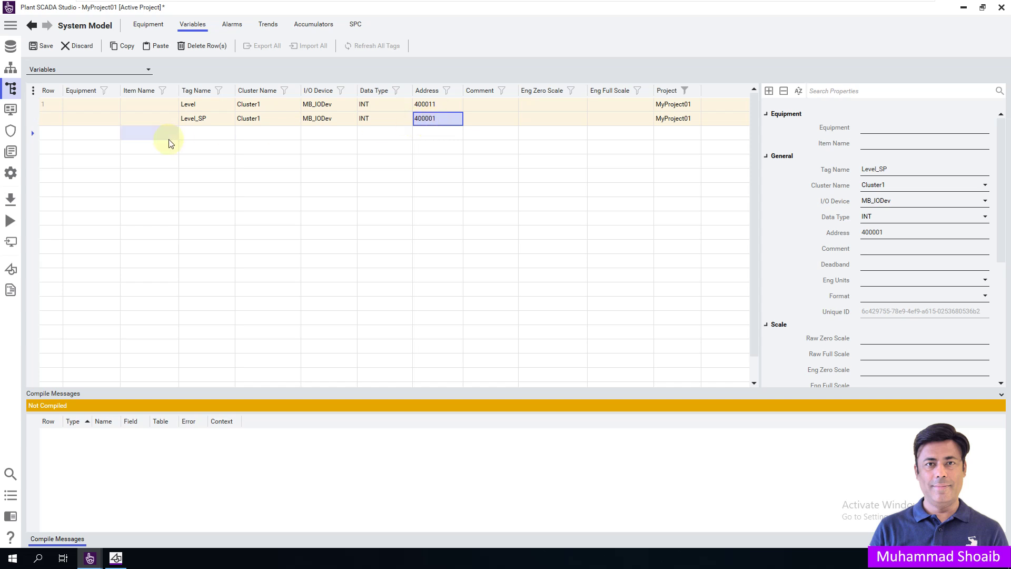
{"action": "left_click", "coordinate": [37, 43]}
Step: Add a third variable with the tag name Motor_Run on cluster Cluster1
{"action": "left_click", "coordinate": [205, 136]}
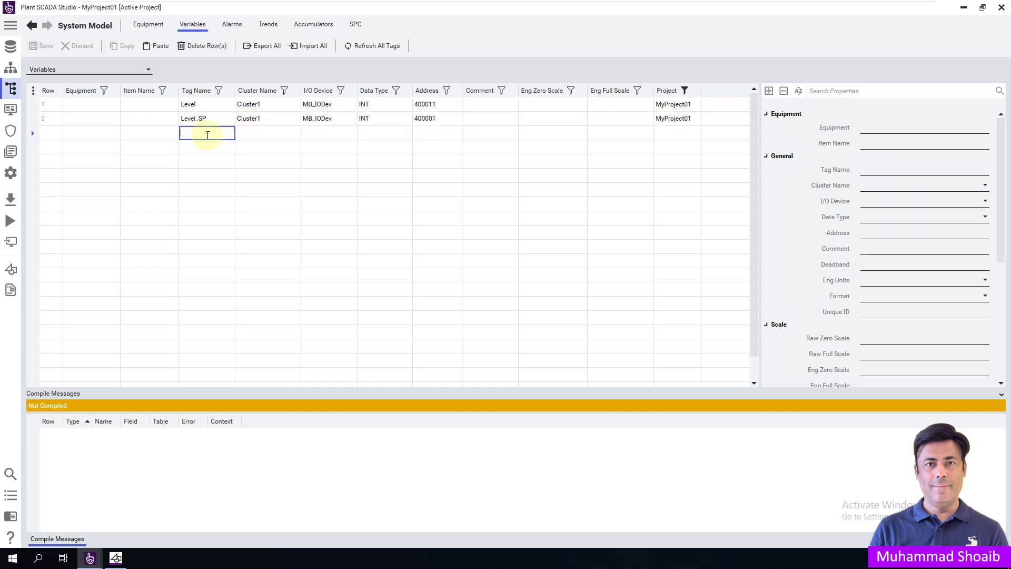
{"action": "type", "text": "Motor_Run"}
{"action": "left_click", "coordinate": [284, 137]}
{"action": "left_click", "coordinate": [296, 133]}
{"action": "left_click", "coordinate": [266, 143]}
Step: Assign the Motor_Run tag to I/O device MB_IODev with data type DIGITAL
{"action": "left_click", "coordinate": [340, 136]}
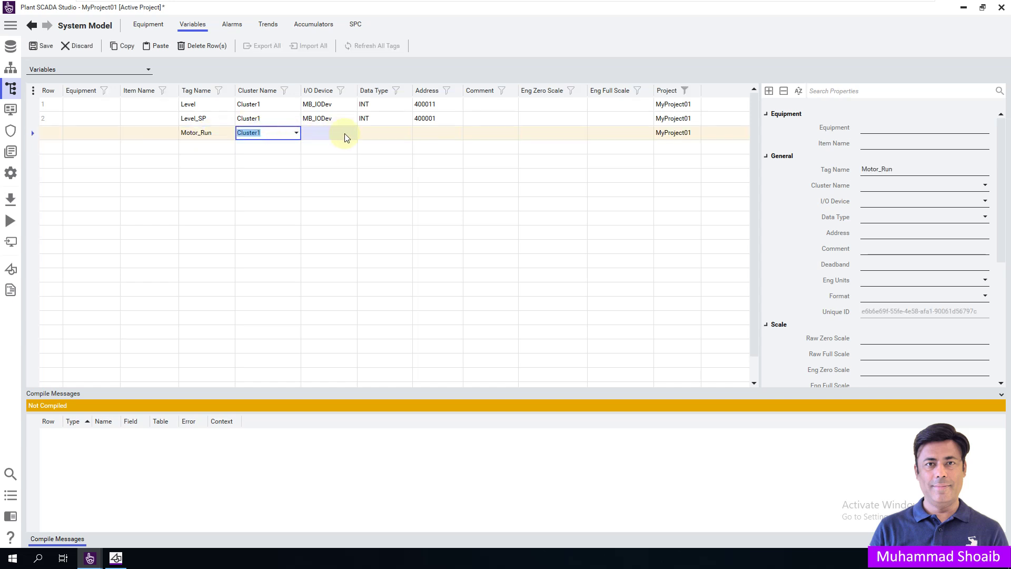
{"action": "left_click", "coordinate": [353, 134]}
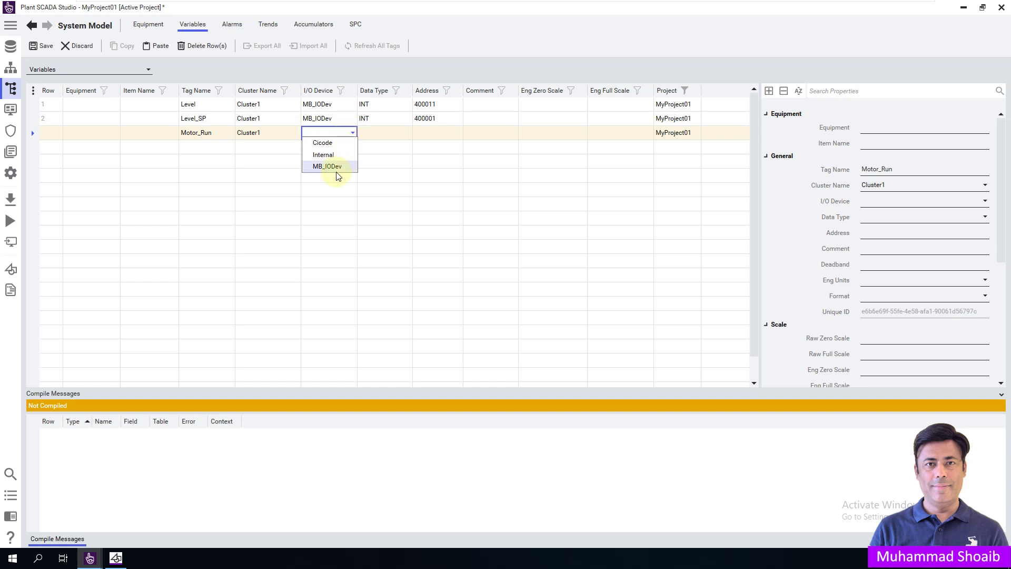
{"action": "left_click", "coordinate": [337, 172]}
{"action": "left_click", "coordinate": [399, 131]}
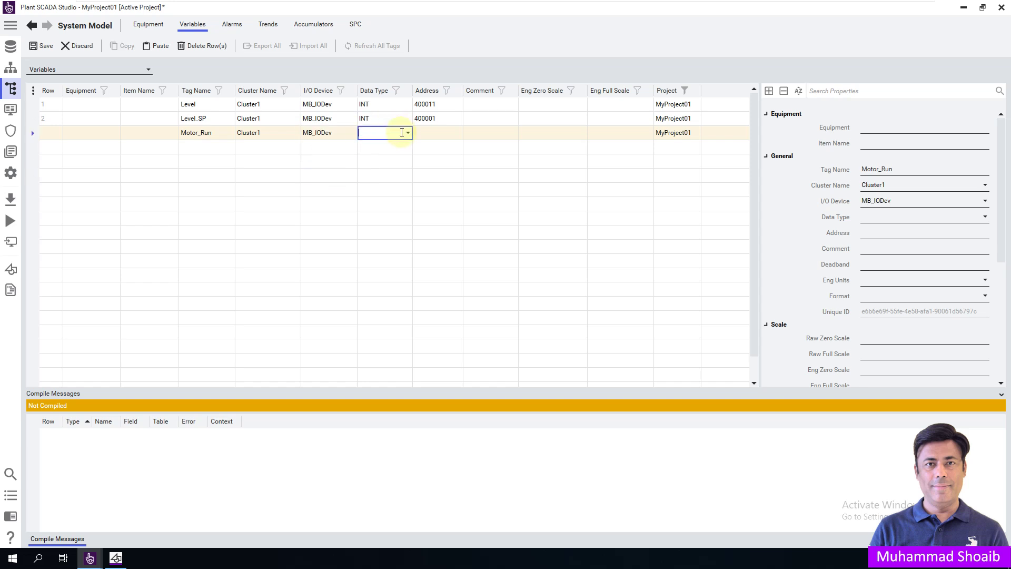
{"action": "left_click", "coordinate": [408, 133]}
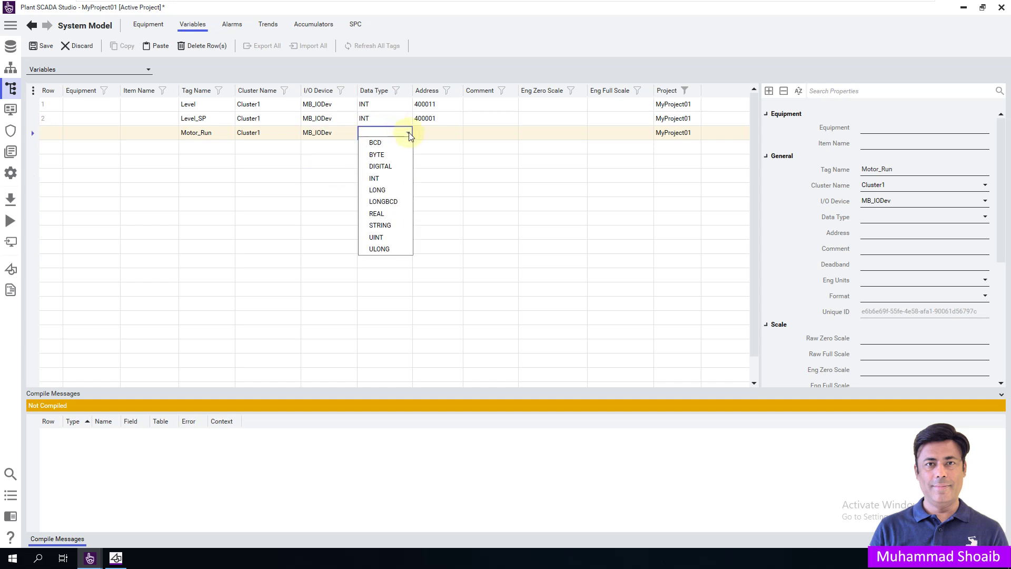
{"action": "left_click", "coordinate": [389, 168]}
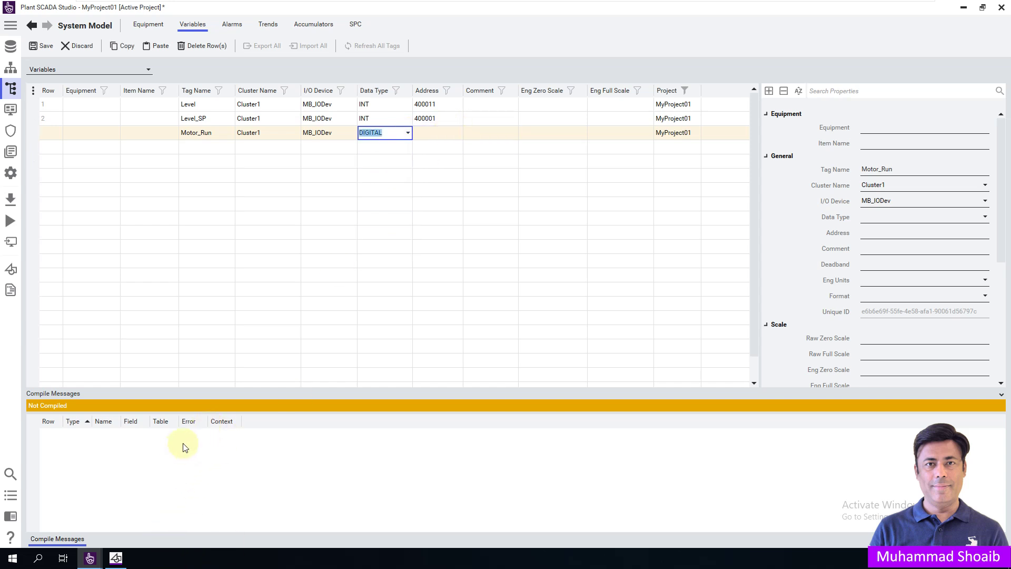
Step: Copy the first Output Coils address, 000001, from the Generic MODBUS TCP/IP data types table in the Driver Reference Help
{"action": "left_click", "coordinate": [90, 557]}
{"action": "left_click", "coordinate": [149, 526]}
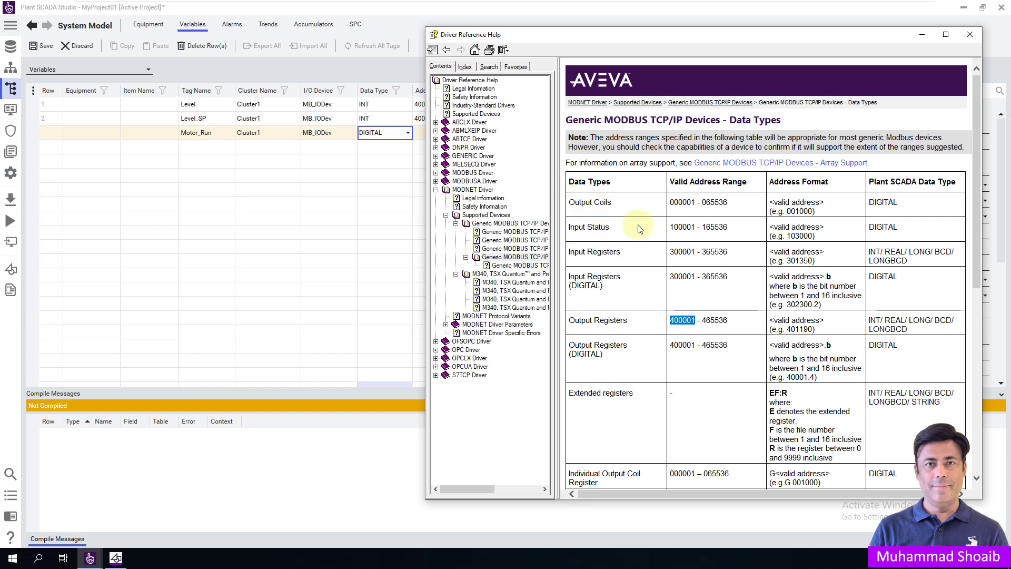
{"action": "left_click_drag", "start_coordinate": [696, 203], "coordinate": [668, 203]}
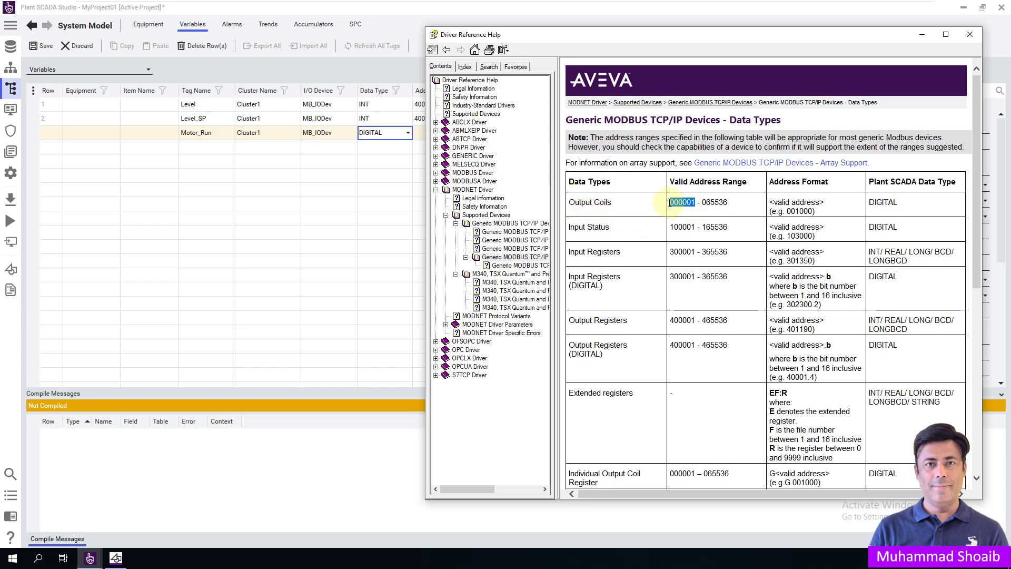
{"action": "right_click", "coordinate": [674, 201]}
{"action": "left_click", "coordinate": [698, 222]}
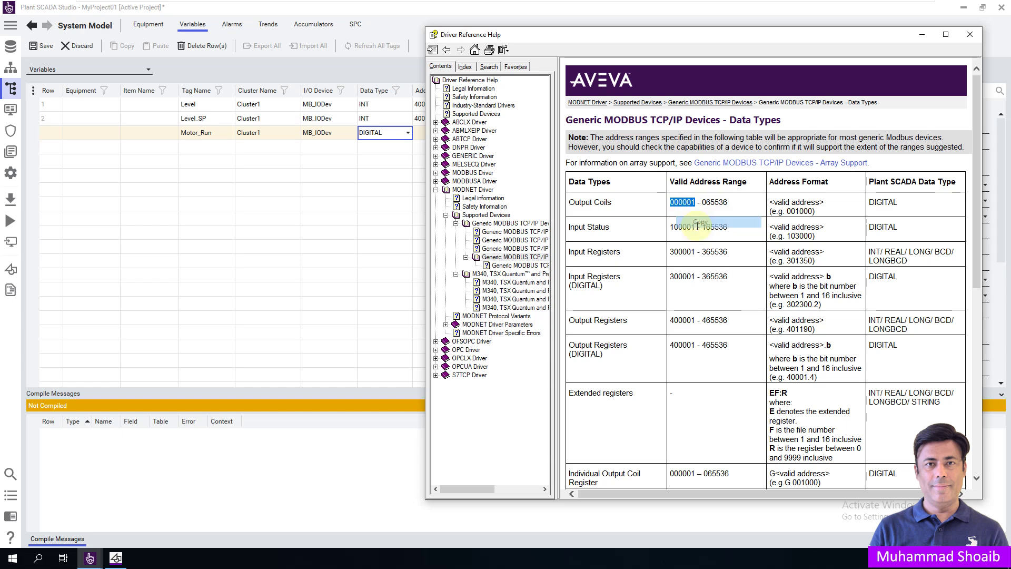
{"action": "left_click", "coordinate": [921, 34]}
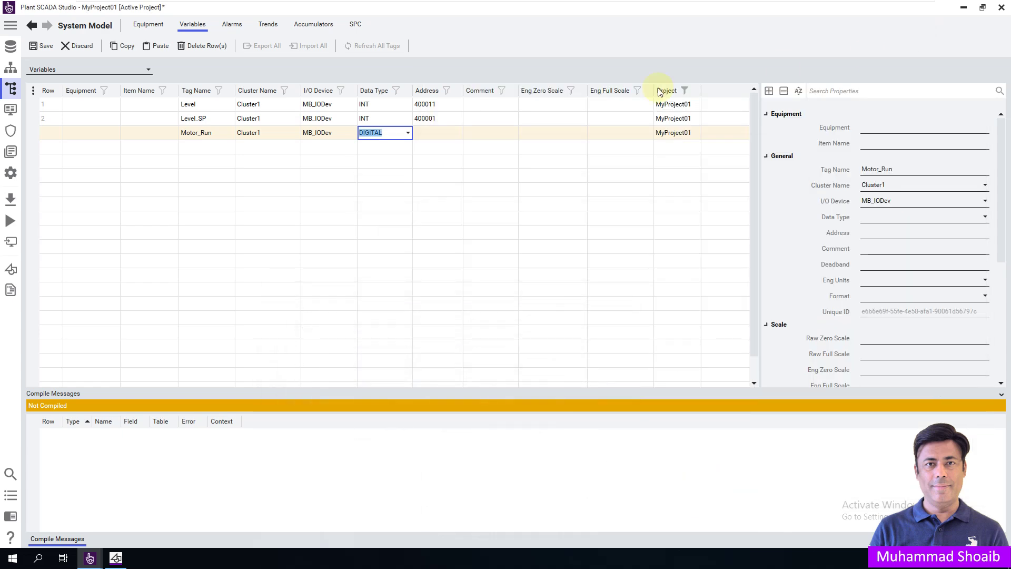
Step: Enter 000011 as the Motor_Run tag's address, based on the copied coil address, and save the variables
{"action": "left_click", "coordinate": [447, 133]}
{"action": "right_click", "coordinate": [446, 134]}
{"action": "left_click", "coordinate": [468, 163]}
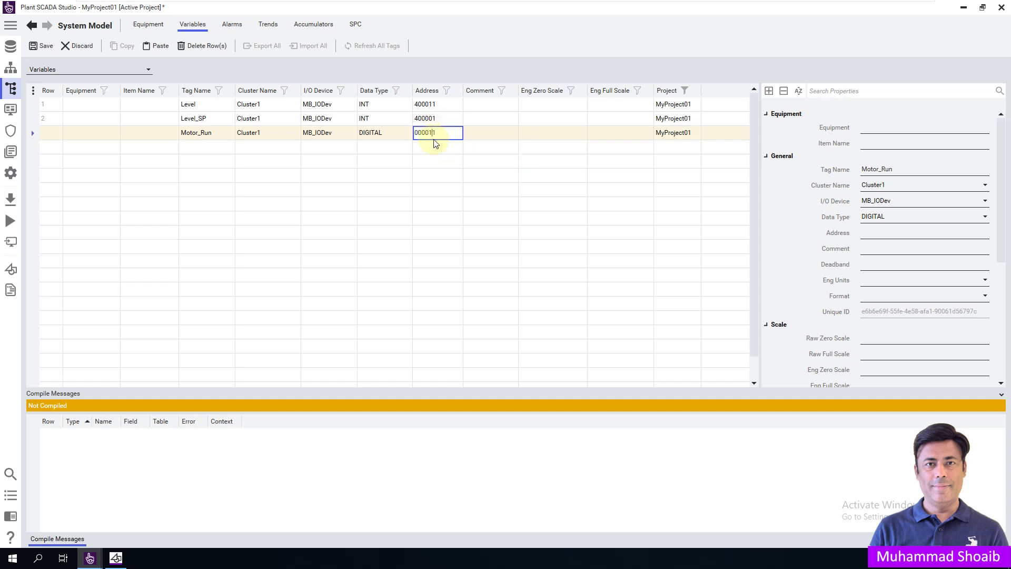
{"action": "key", "text": "Return"}
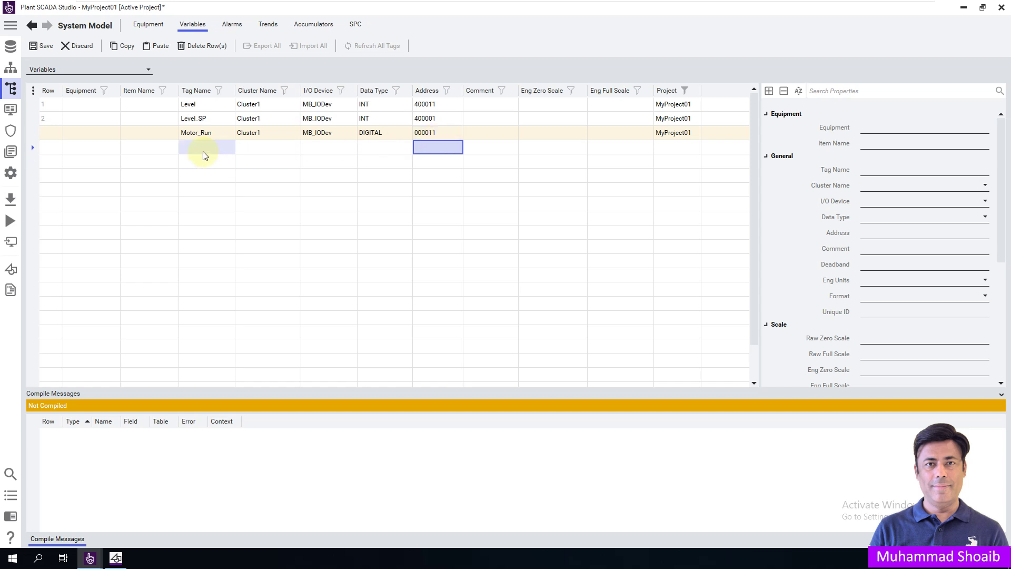
{"action": "key", "text": "ctrl+s"}
Step: Add a fourth variable with the tag name Motor_Cmd on cluster Cluster1
{"action": "left_click", "coordinate": [213, 147]}
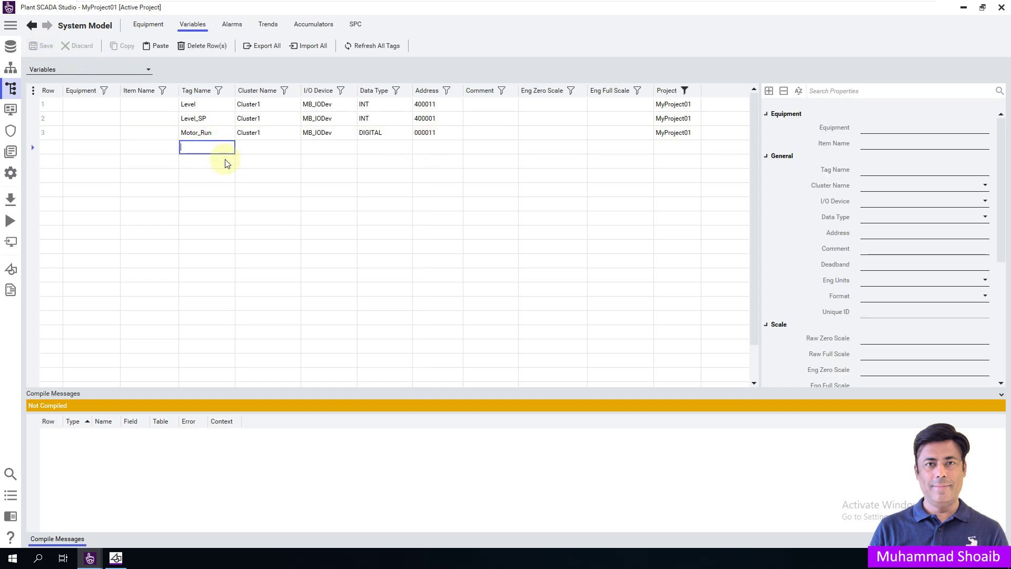
{"action": "type", "text": "M"}
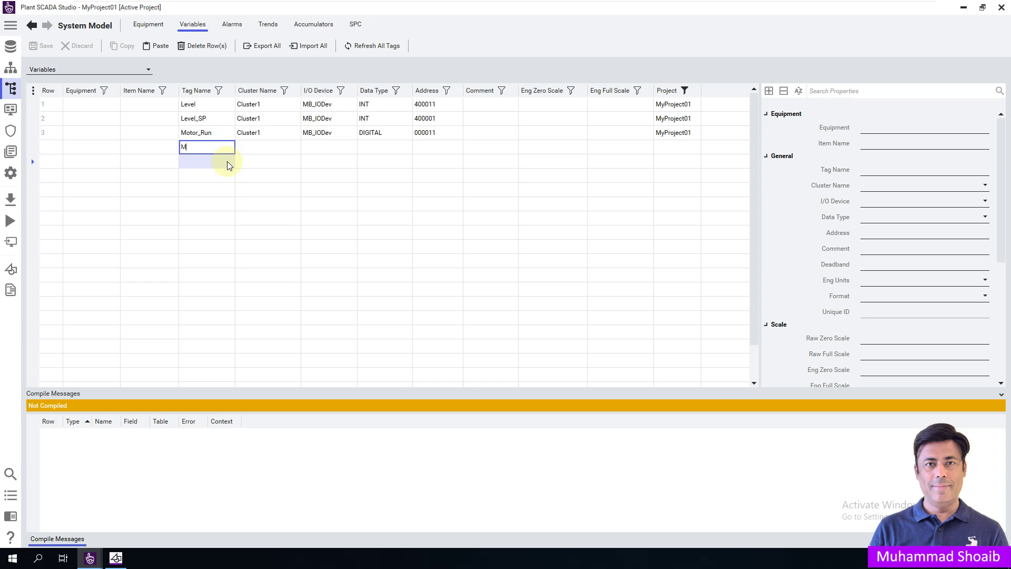
{"action": "type", "text": "otor_Cmd"}
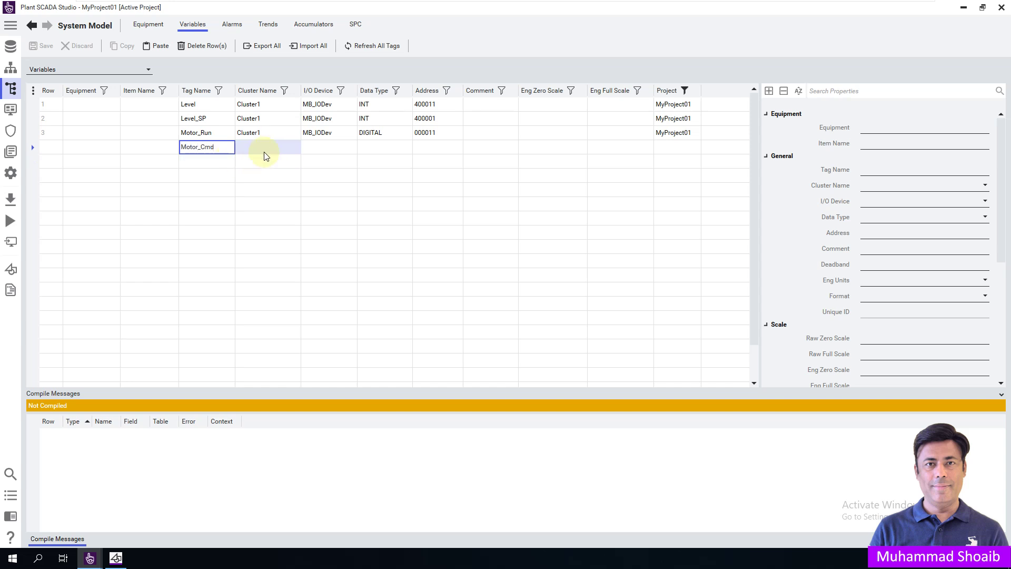
{"action": "left_click", "coordinate": [296, 147]}
{"action": "left_click", "coordinate": [296, 147]}
{"action": "left_click", "coordinate": [279, 159]}
Step: Assign the Motor_Cmd tag to I/O device MB_IODev with data type DIGITAL
{"action": "left_click", "coordinate": [336, 148]}
{"action": "left_click", "coordinate": [353, 147]}
{"action": "left_click", "coordinate": [337, 180]}
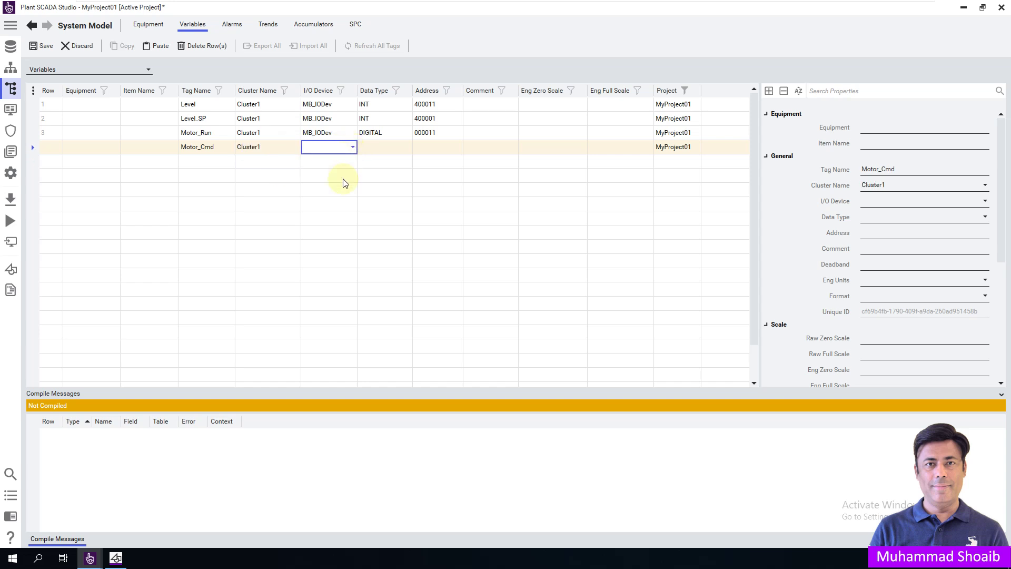
{"action": "left_click", "coordinate": [395, 145]}
{"action": "left_click", "coordinate": [409, 148]}
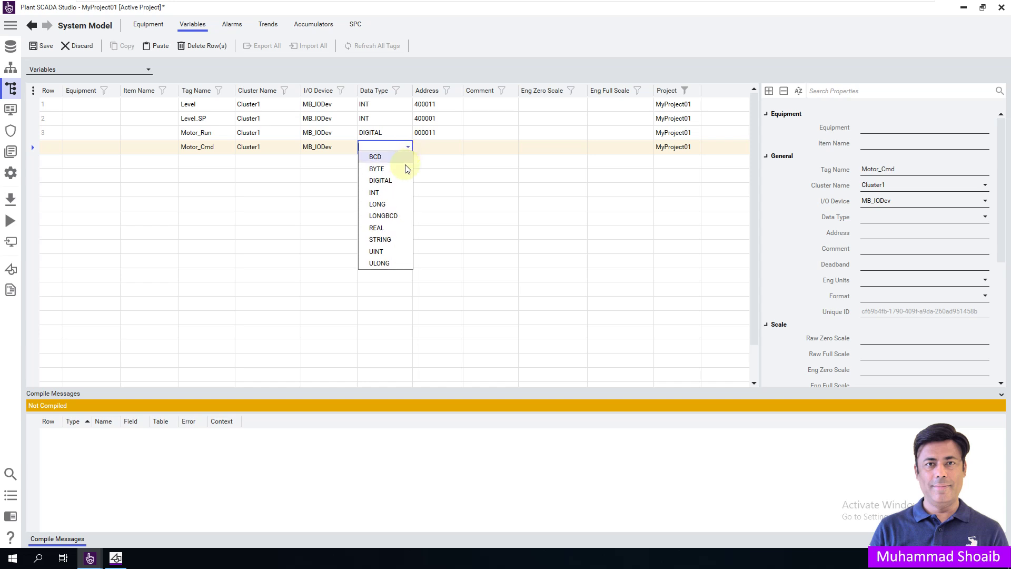
{"action": "left_click", "coordinate": [392, 185]}
Step: Set the Motor_Cmd tag's address to 000001 and save the variables
{"action": "left_click", "coordinate": [428, 148]}
{"action": "type", "text": "000001"}
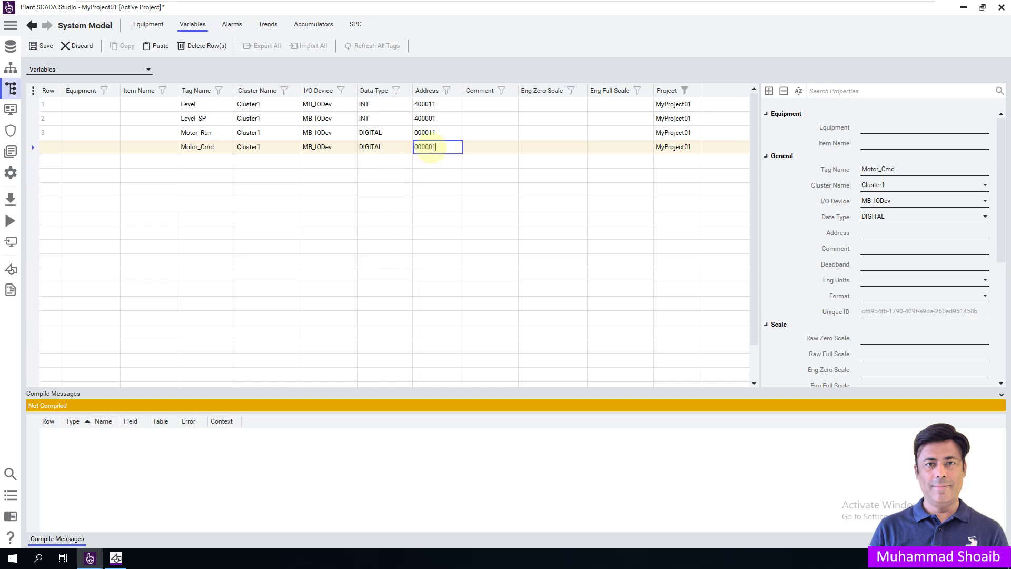
{"action": "key", "text": "Return"}
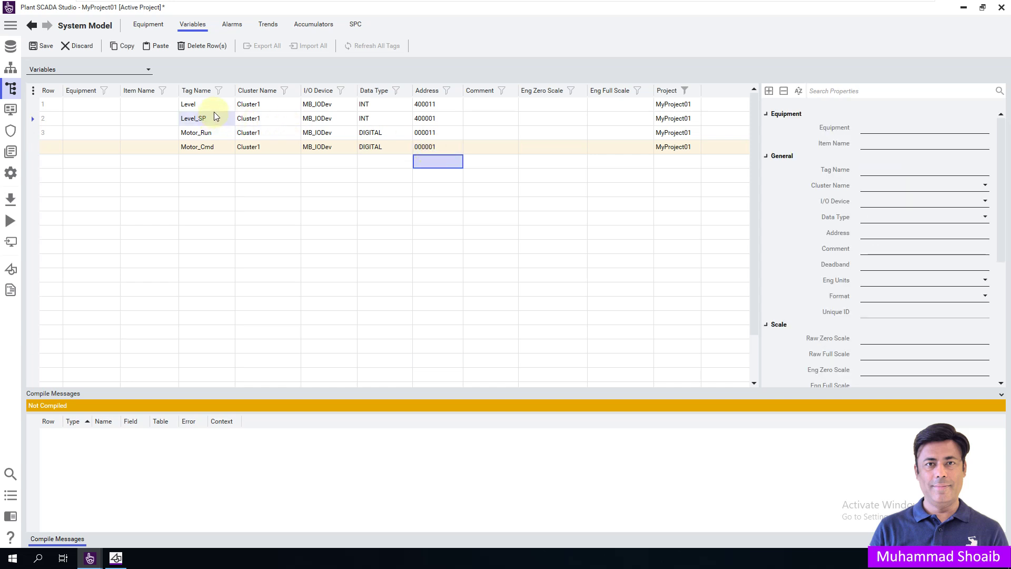
{"action": "left_click", "coordinate": [217, 119]}
{"action": "left_click", "coordinate": [220, 132]}
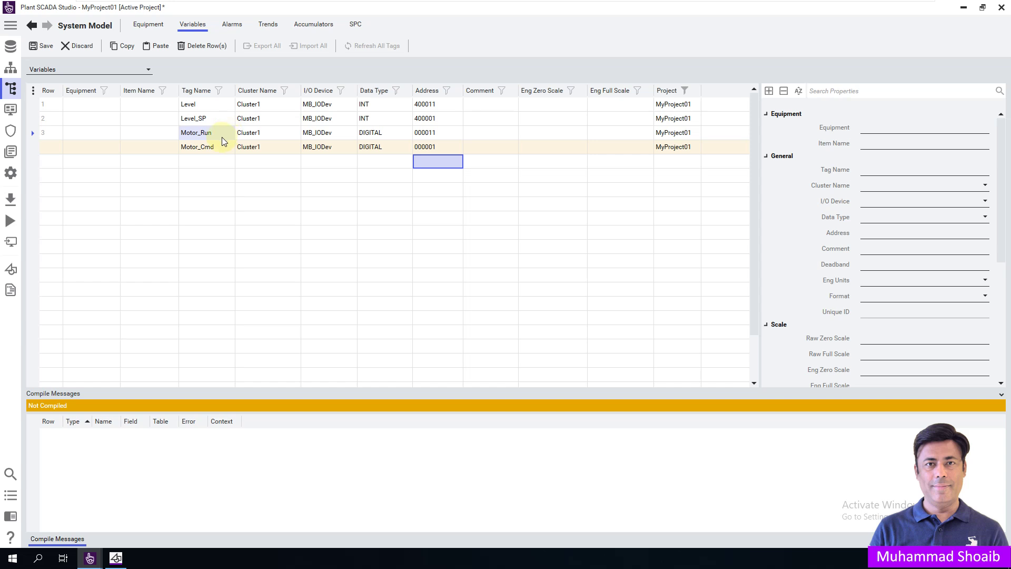
{"action": "left_click", "coordinate": [217, 147]}
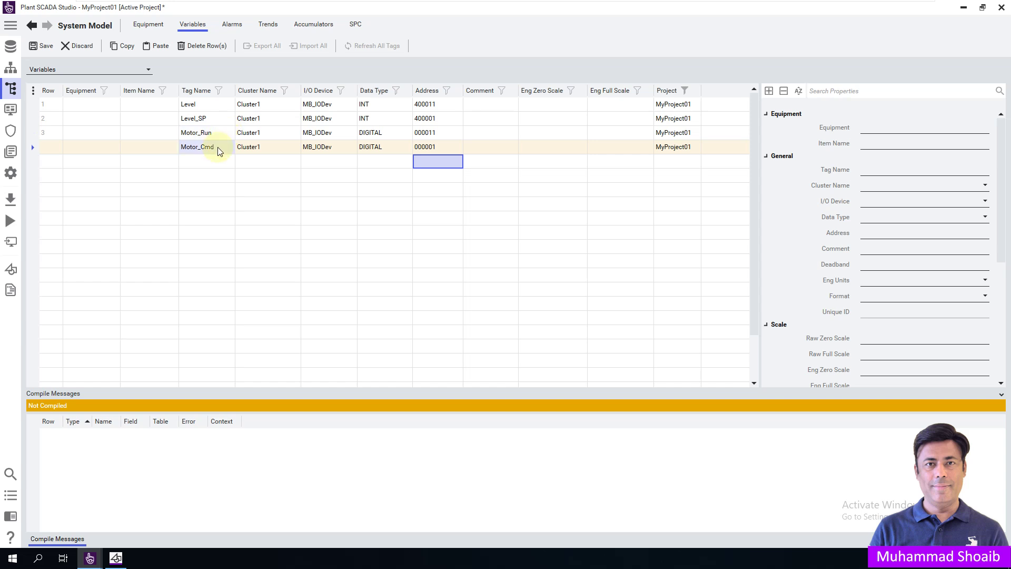
{"action": "left_click", "coordinate": [43, 47]}
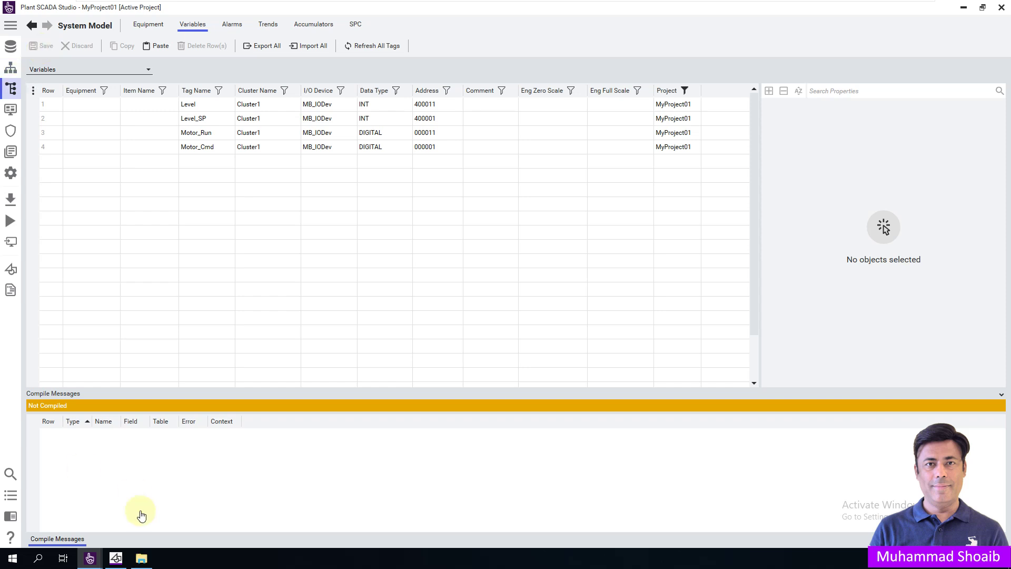
Step: Switch to Graphics Builder and open the Overview page of MyProject01
{"action": "left_click", "coordinate": [11, 270]}
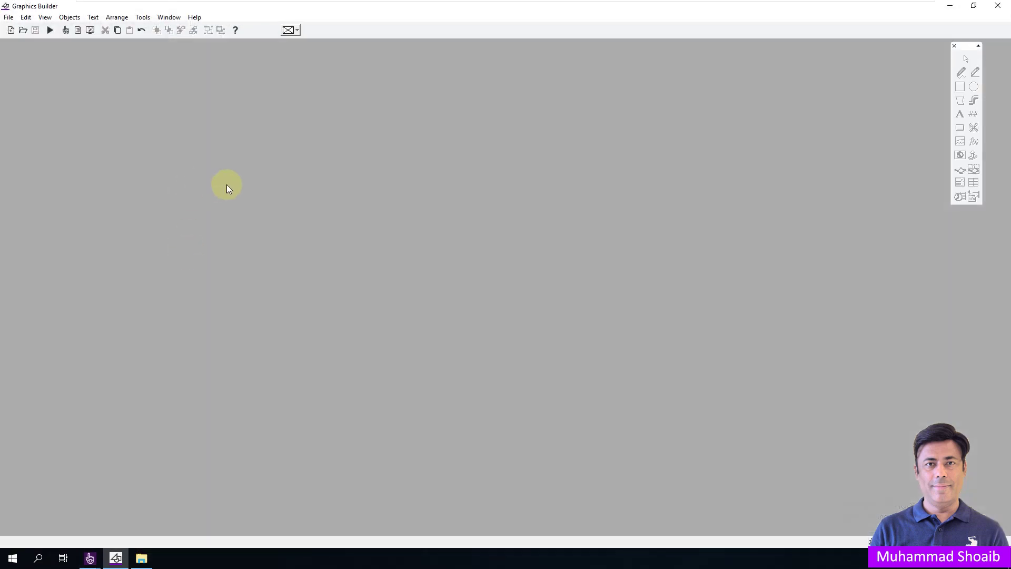
{"action": "left_click", "coordinate": [23, 31]}
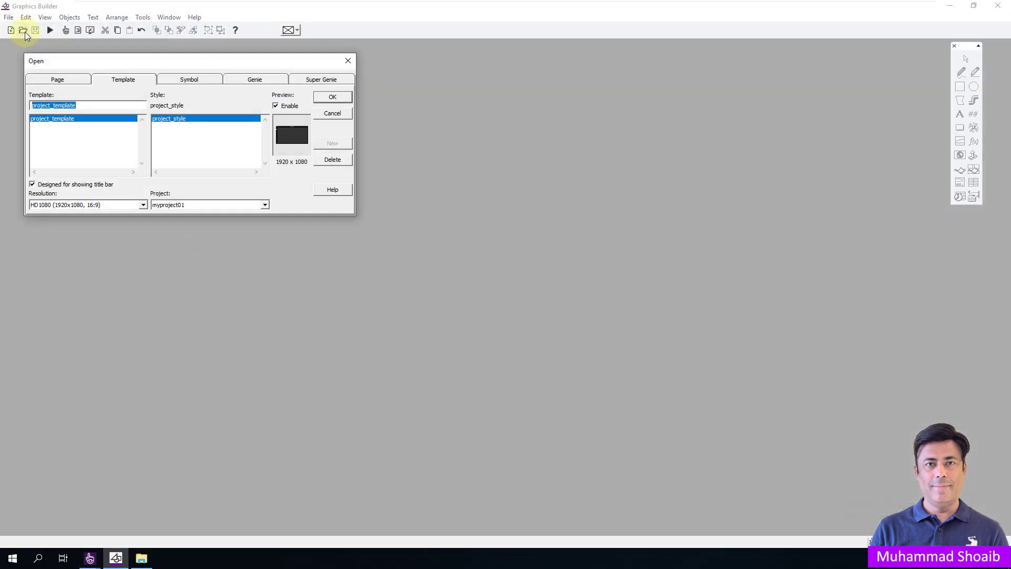
{"action": "left_click", "coordinate": [74, 80]}
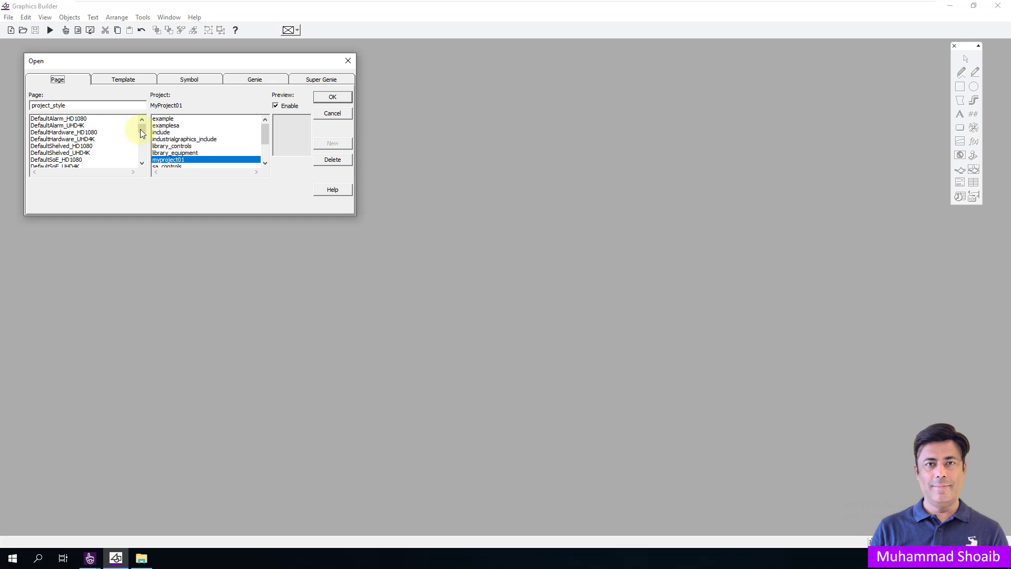
{"action": "left_click_drag", "start_coordinate": [141, 131], "coordinate": [141, 157]}
{"action": "left_click", "coordinate": [50, 139]}
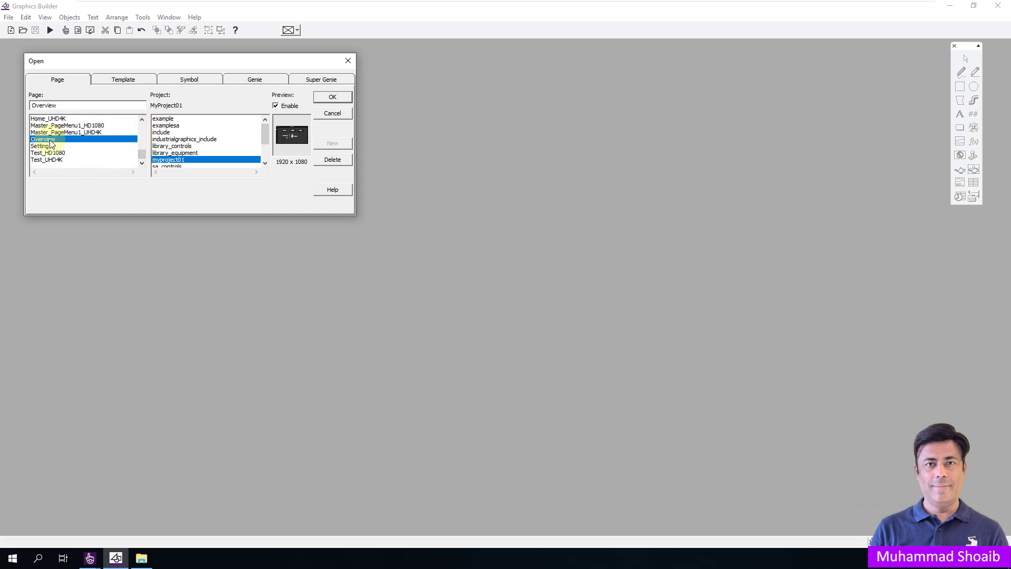
{"action": "left_click", "coordinate": [330, 99]}
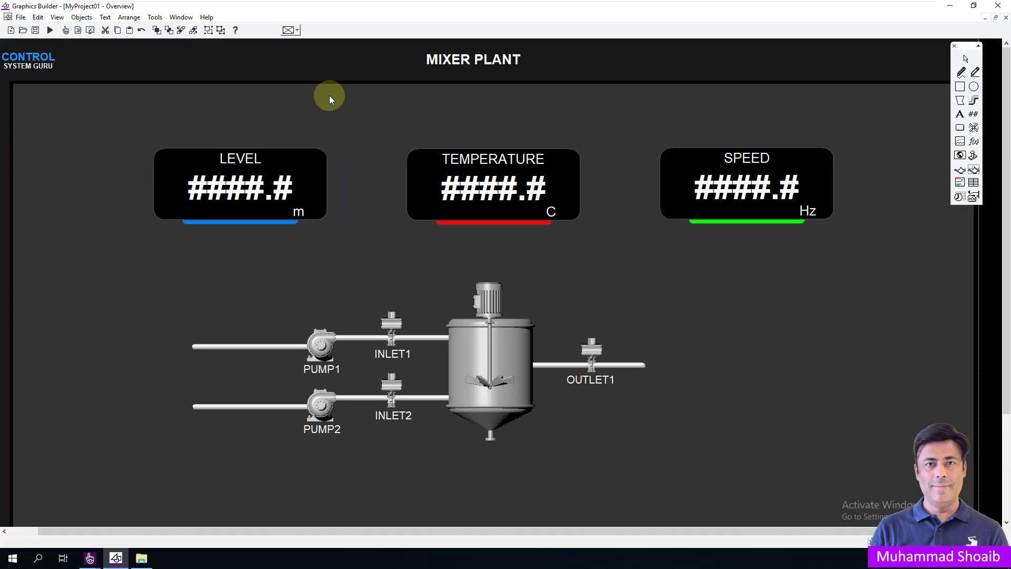
Step: Open the numeric display value settings of the ####.# readout in the LEVEL box
{"action": "double_click", "coordinate": [235, 196]}
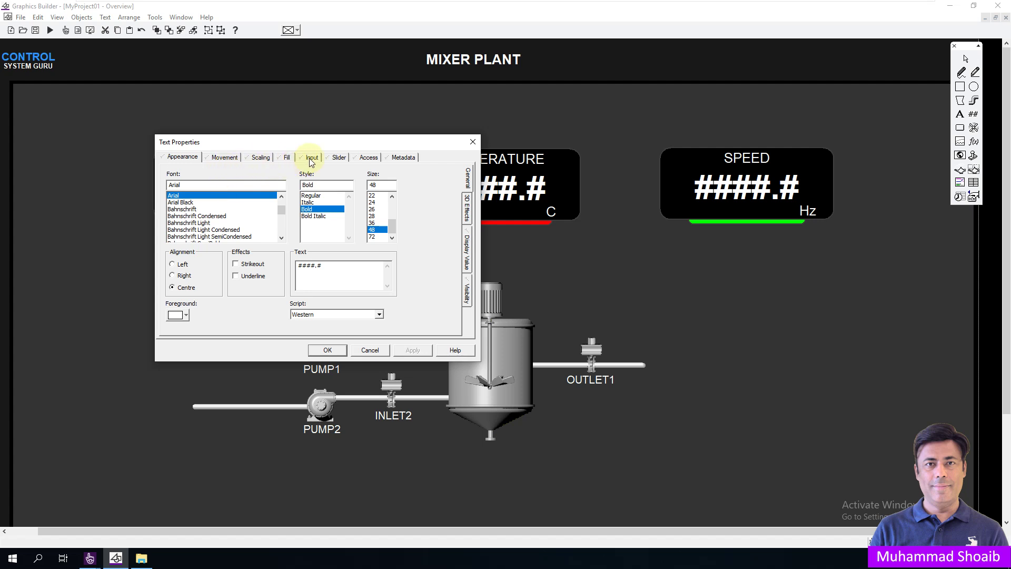
{"action": "left_click", "coordinate": [467, 259]}
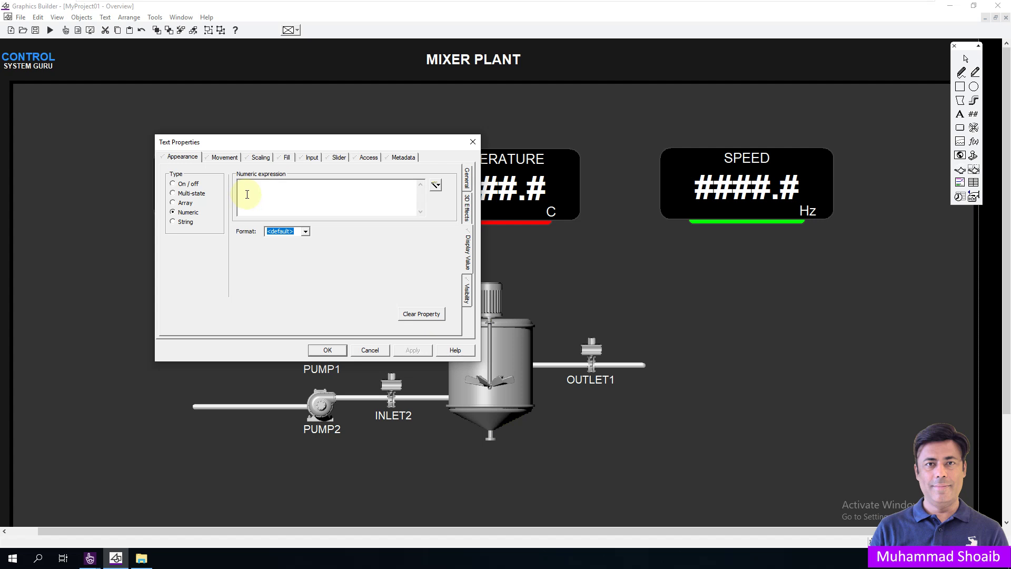
{"action": "left_click", "coordinate": [325, 195]}
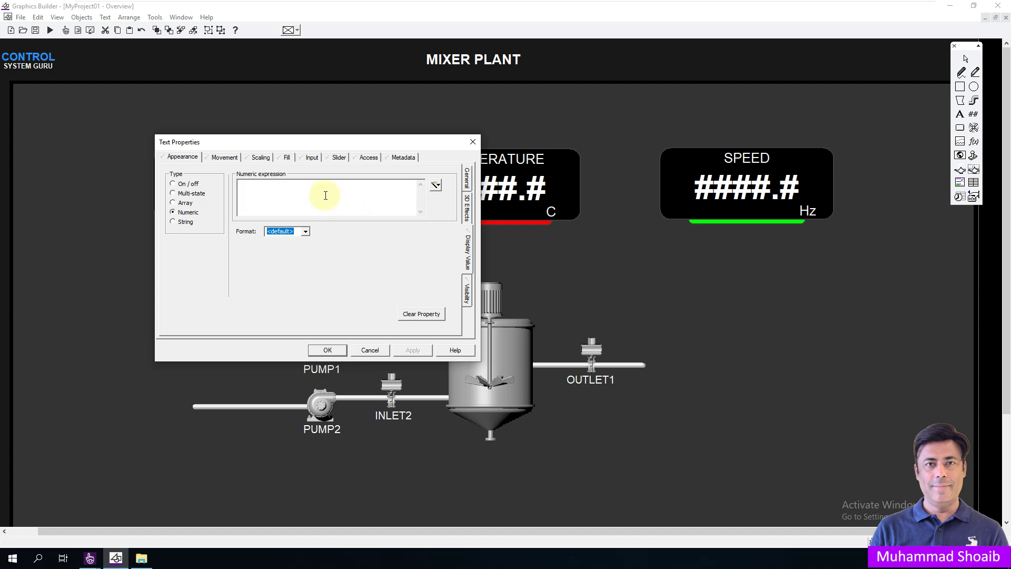
Step: Copy the Level tag name from the variables list in Plant SCADA Studio and return to Graphics Builder
{"action": "left_click", "coordinate": [90, 558]}
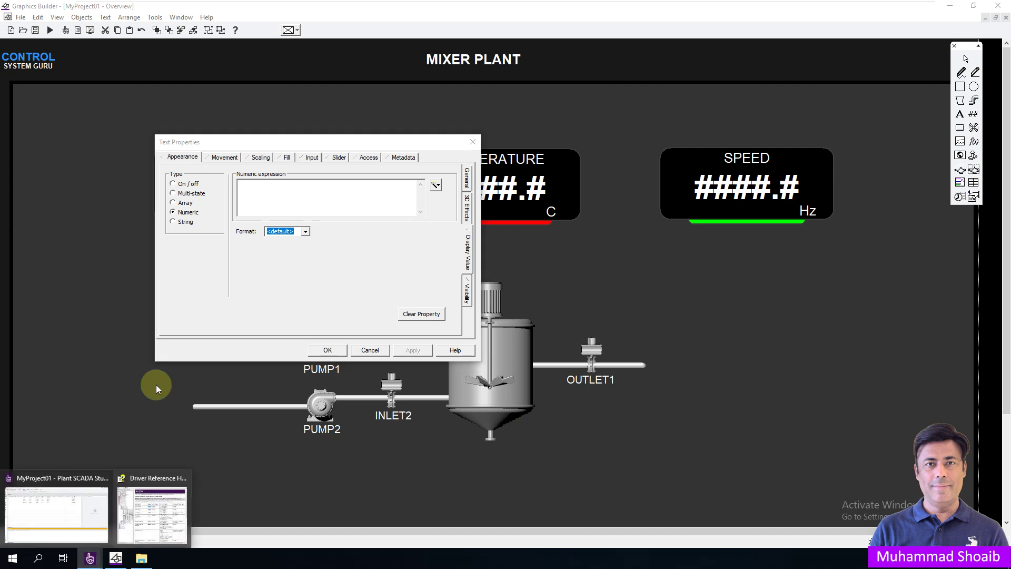
{"action": "left_click", "coordinate": [71, 536]}
{"action": "left_click", "coordinate": [198, 106]}
{"action": "key", "text": "ctrl+c"}
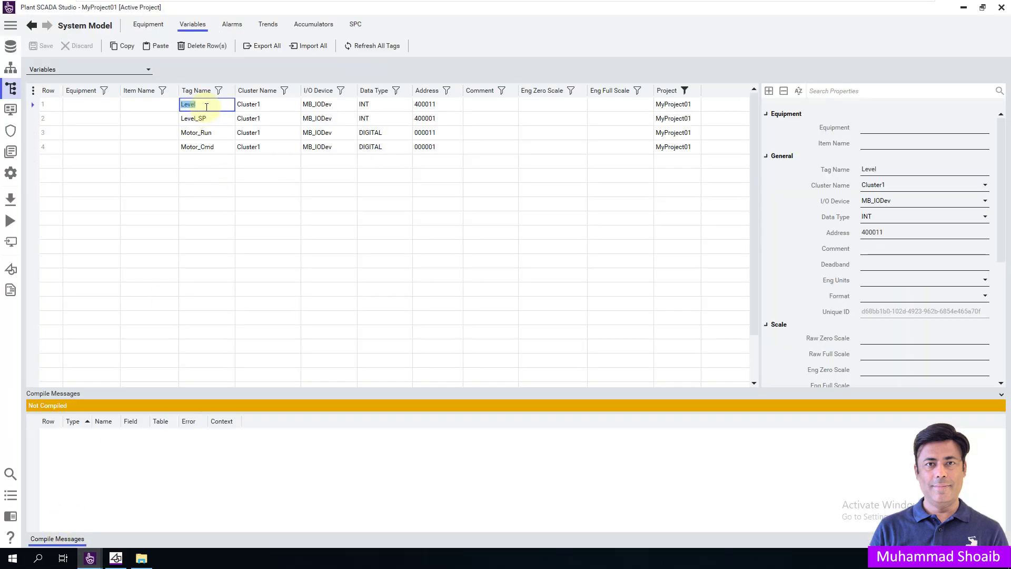
{"action": "right_click", "coordinate": [191, 104]}
{"action": "left_click", "coordinate": [214, 123]}
{"action": "left_click", "coordinate": [963, 7]}
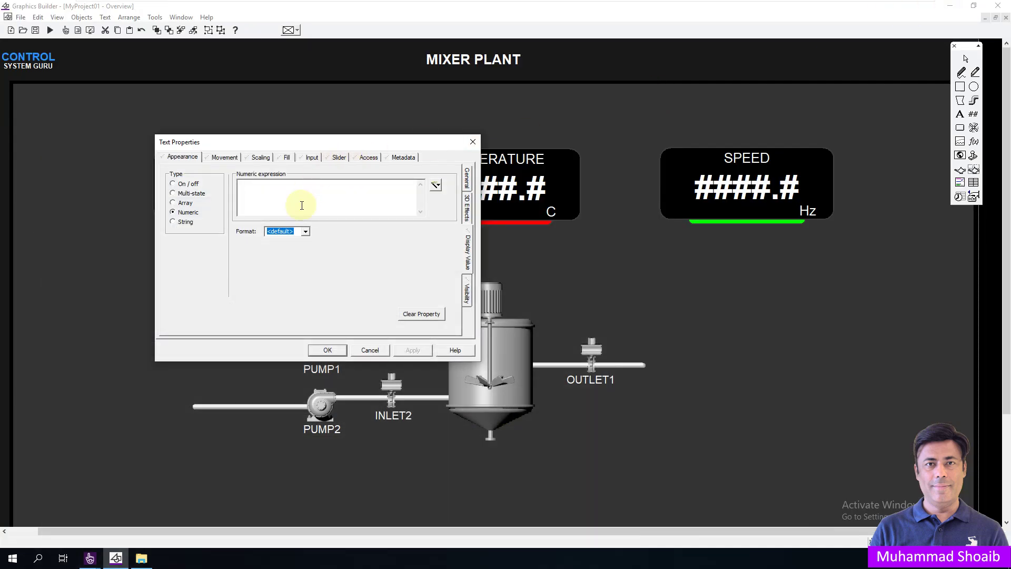
Step: Paste Level as the numeric expression of the LEVEL readout and accept its text properties
{"action": "left_click", "coordinate": [301, 206]}
{"action": "key", "text": "ctrl+v"}
{"action": "left_click", "coordinate": [413, 350]}
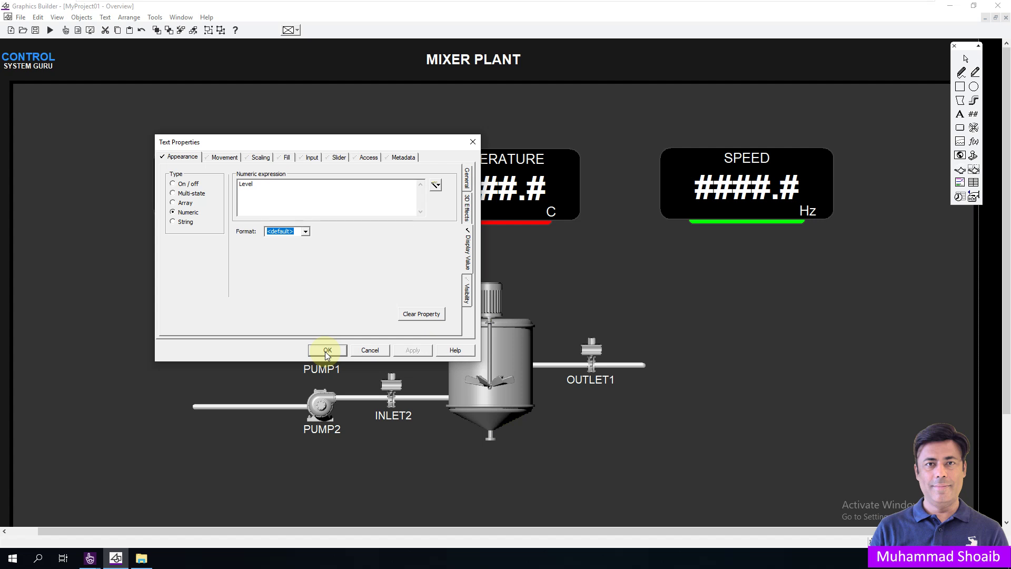
{"action": "left_click", "coordinate": [327, 350]}
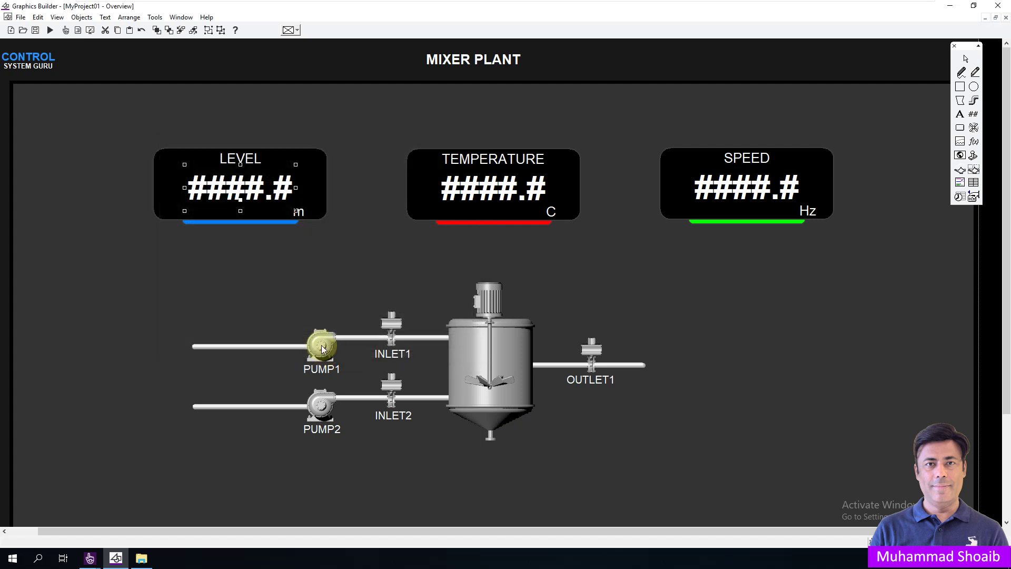
Step: Add the text "SET POINT :" just below the LEVEL box with a white foreground
{"action": "left_click", "coordinate": [960, 114]}
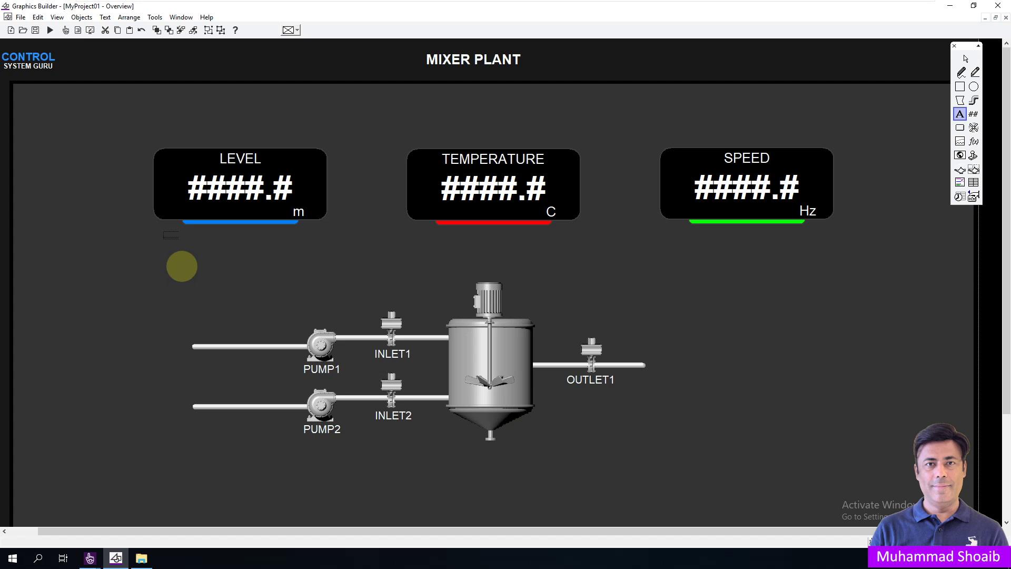
{"action": "left_click", "coordinate": [242, 319]}
{"action": "left_click", "coordinate": [115, 360]}
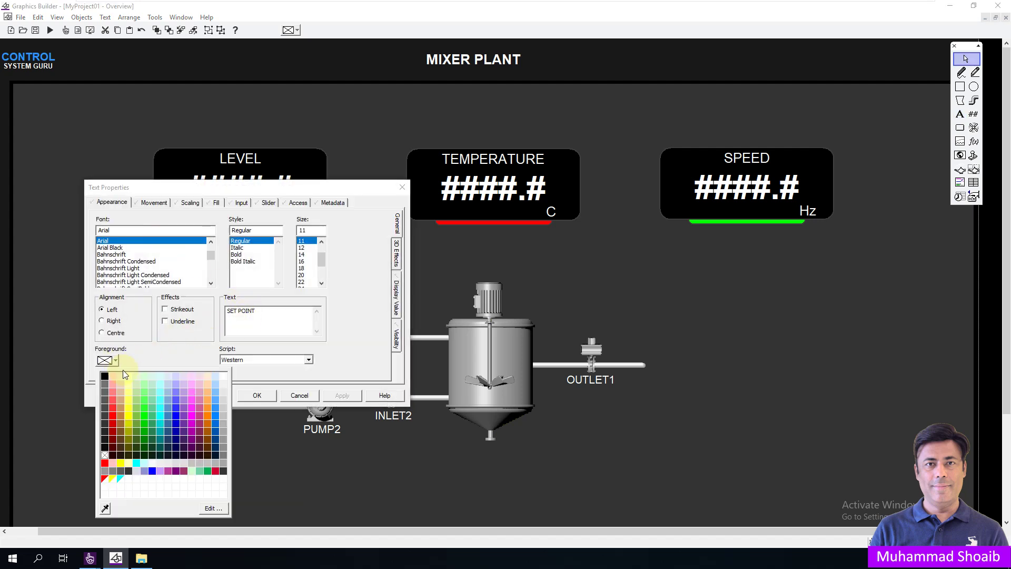
{"action": "left_click", "coordinate": [224, 375]}
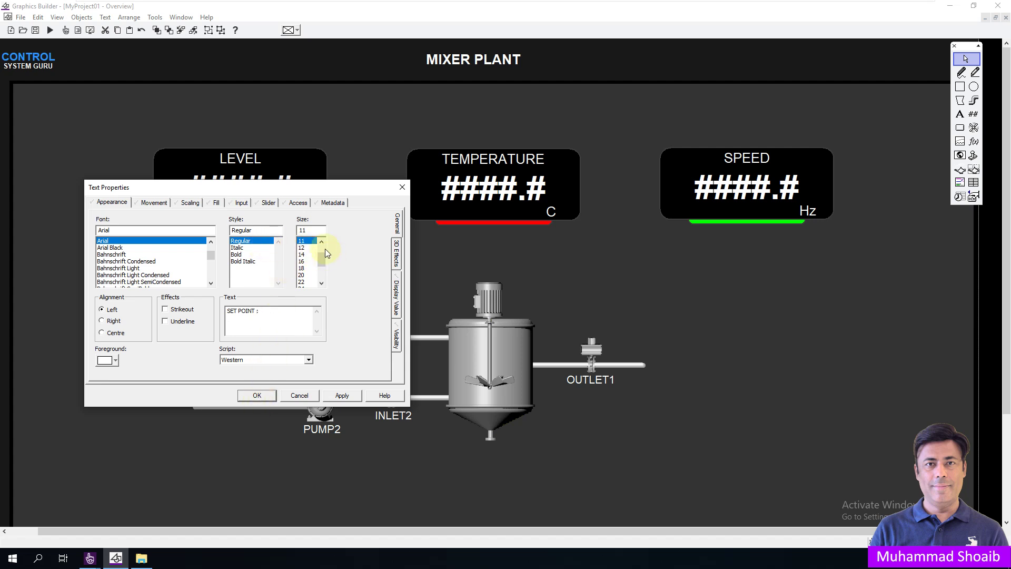
Step: Try the Bold font style on the SET POINT : label
{"action": "left_click", "coordinate": [236, 255]}
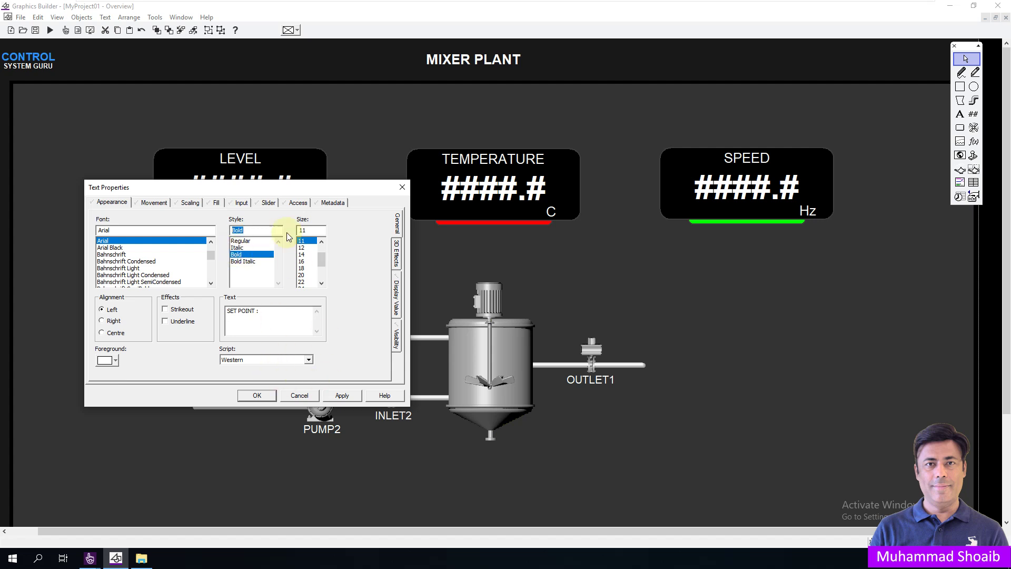
{"action": "left_click_drag", "start_coordinate": [293, 188], "coordinate": [587, 164]}
{"action": "left_click", "coordinate": [643, 368]}
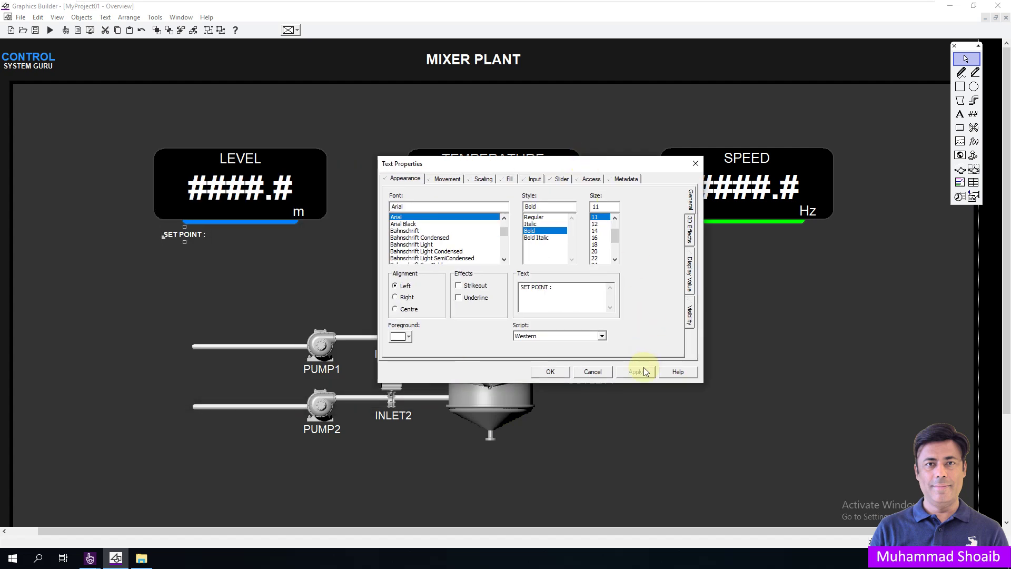
Step: Apply the Regular font style to the SET POINT : label
{"action": "left_click", "coordinate": [533, 216]}
{"action": "left_click", "coordinate": [629, 371]}
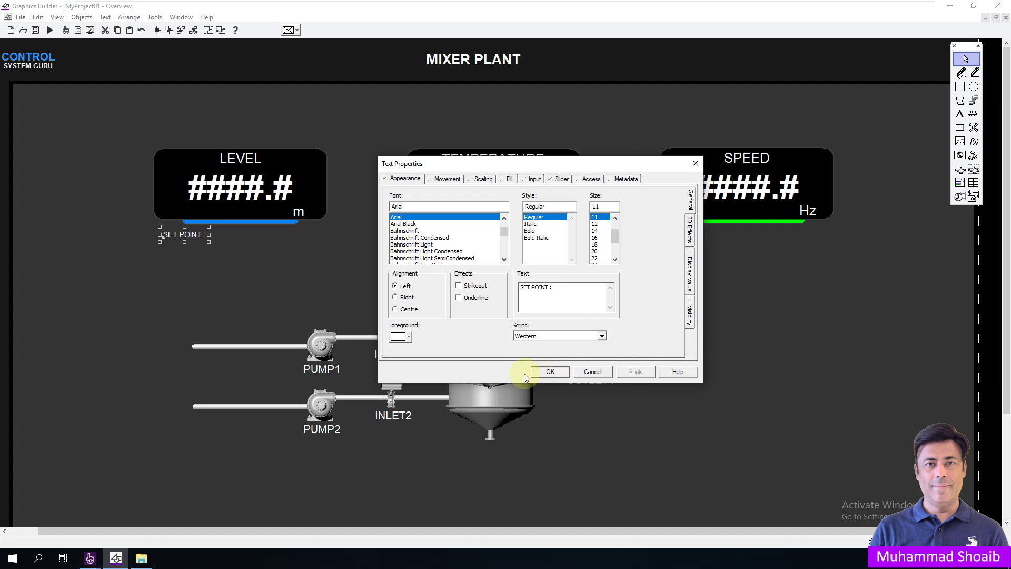
Step: Set the SET POINT : label's font size to 12, accept it, and nudge the label slightly down and left
{"action": "left_click", "coordinate": [595, 223]}
{"action": "left_click", "coordinate": [639, 373]}
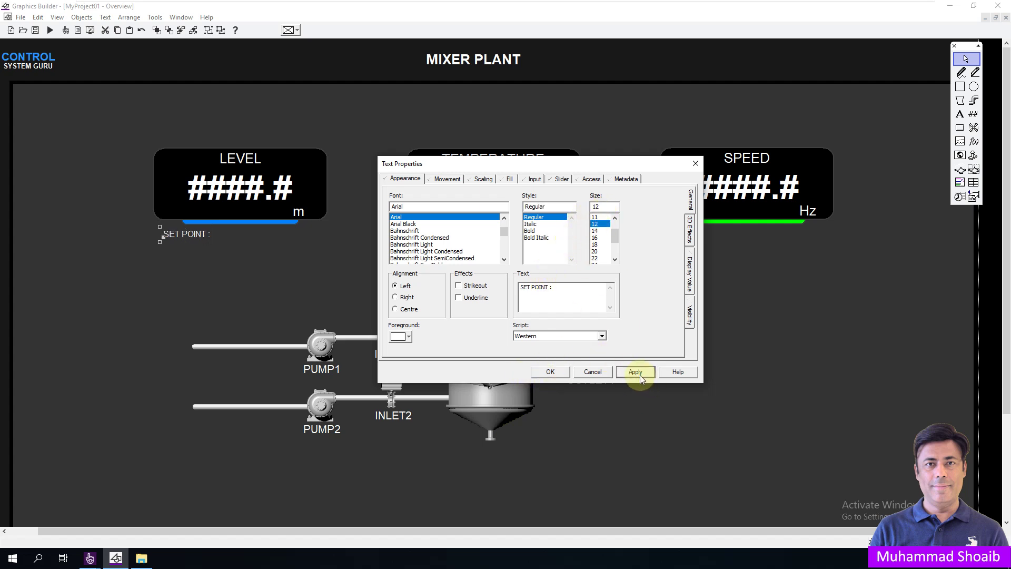
{"action": "left_click", "coordinate": [550, 371]}
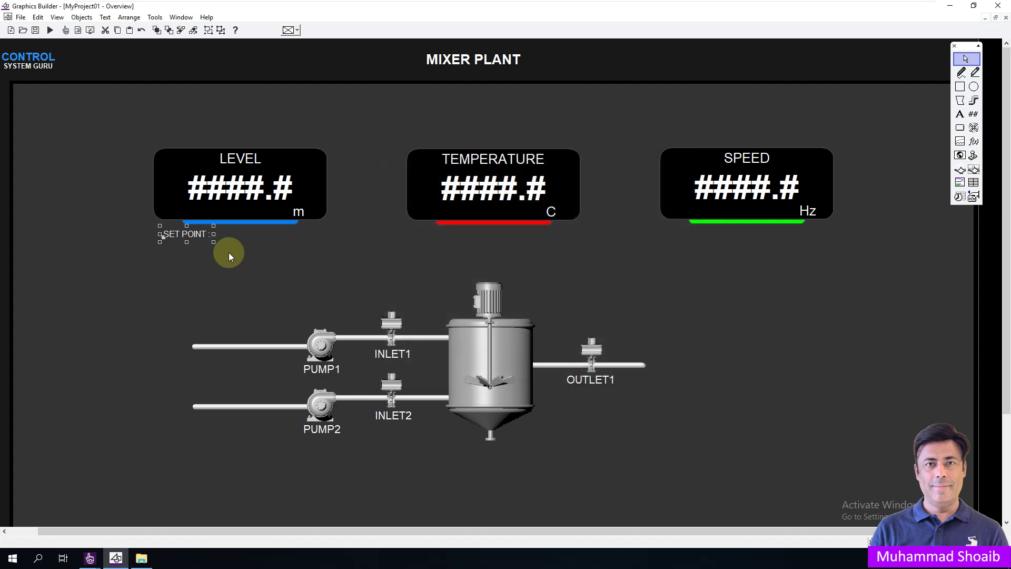
{"action": "left_click_drag", "start_coordinate": [198, 236], "coordinate": [196, 238]}
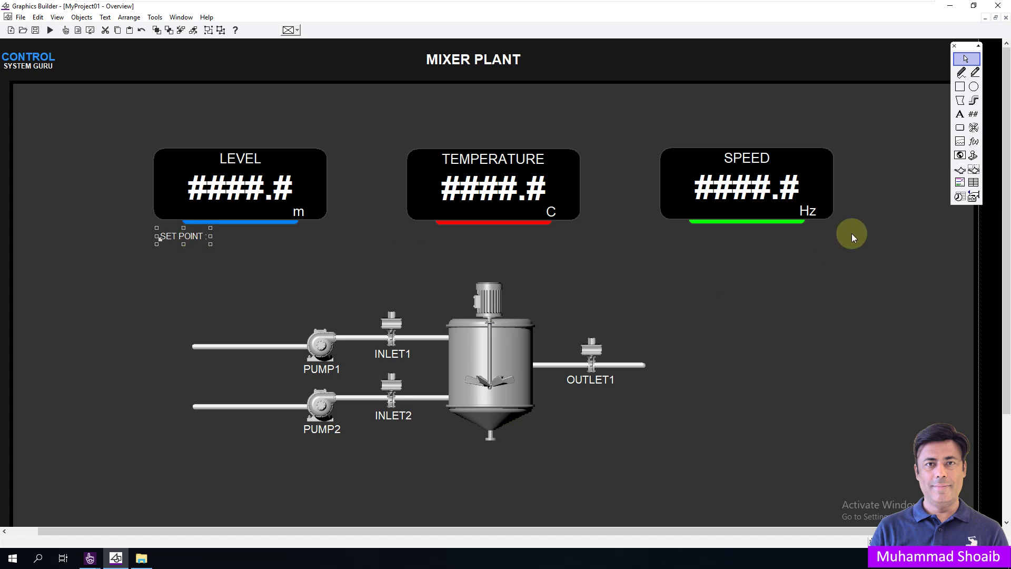
Step: Place a number object just right of the SET POINT : label and start its first keyboard command key sequence
{"action": "left_click", "coordinate": [974, 117]}
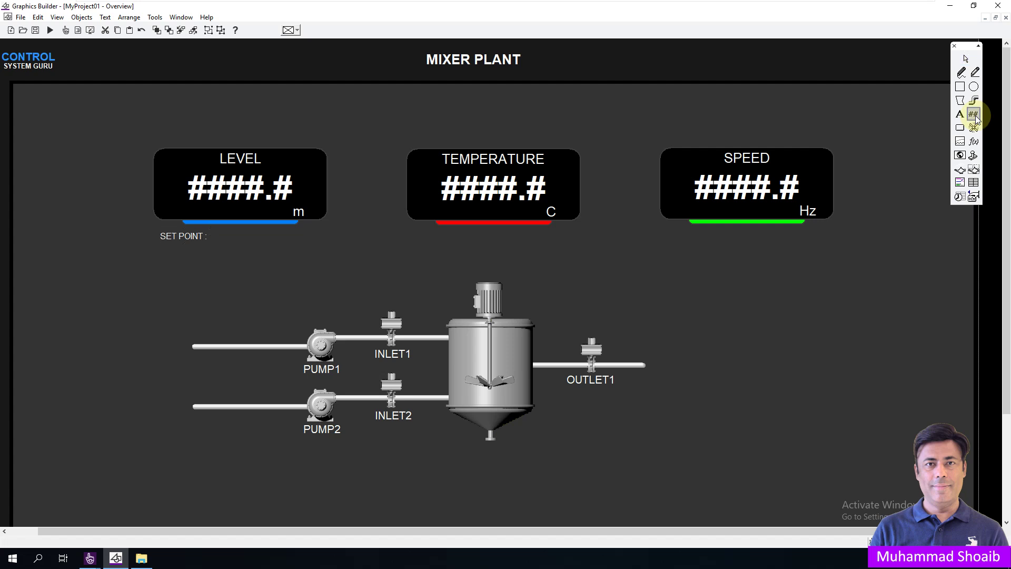
{"action": "left_click", "coordinate": [220, 238]}
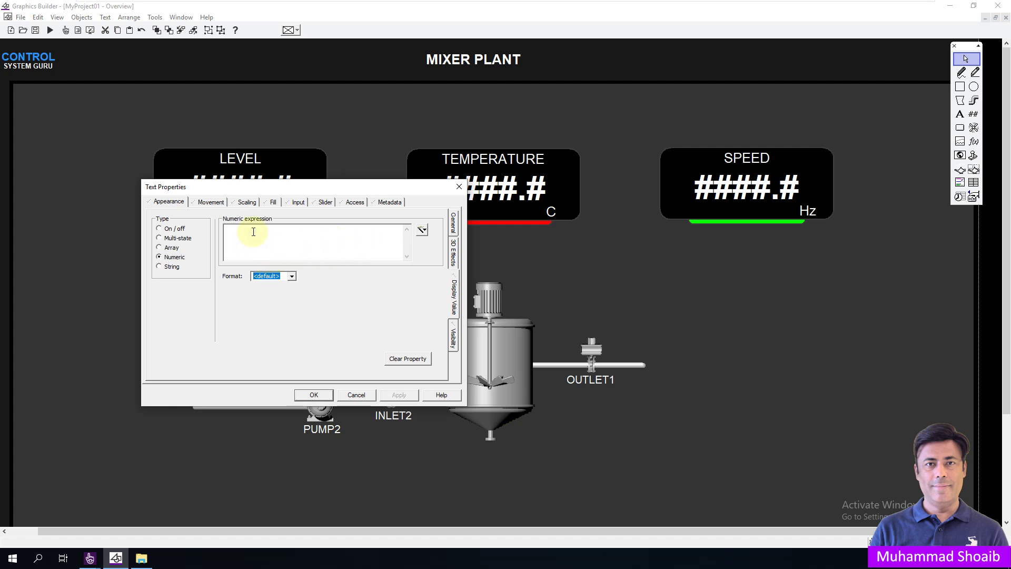
{"action": "left_click", "coordinate": [293, 202]}
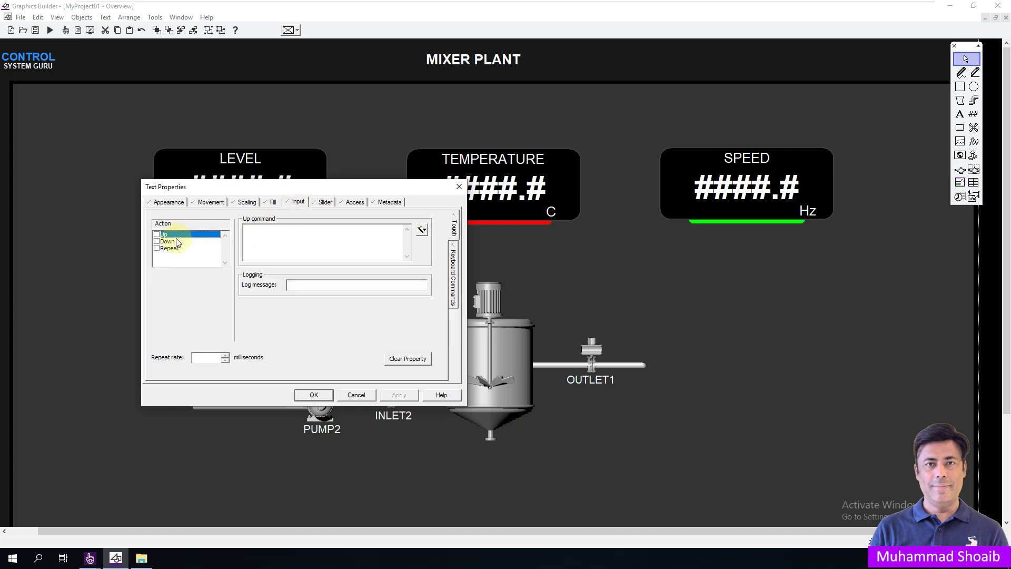
{"action": "left_click", "coordinate": [455, 281]}
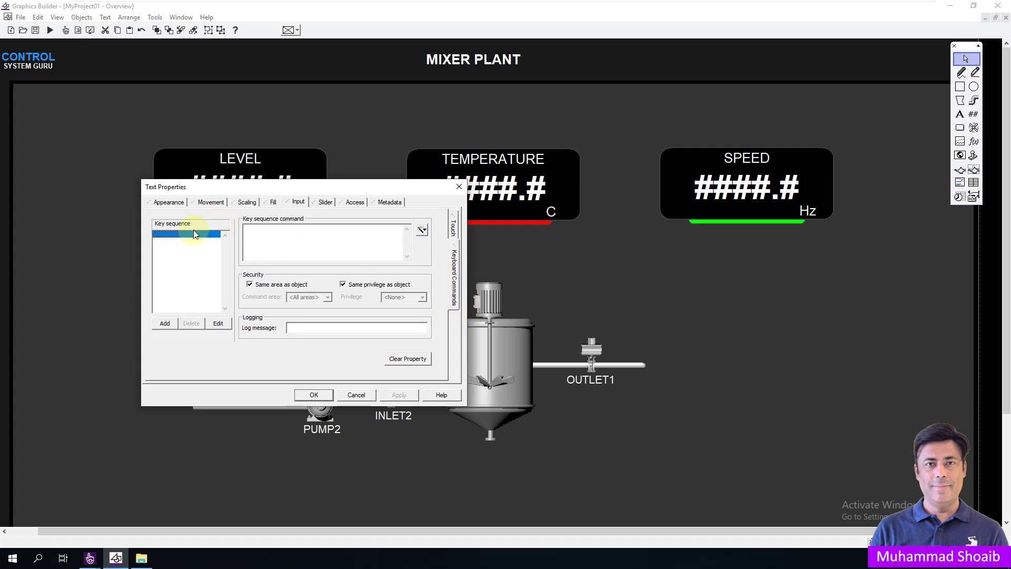
{"action": "left_click", "coordinate": [175, 234]}
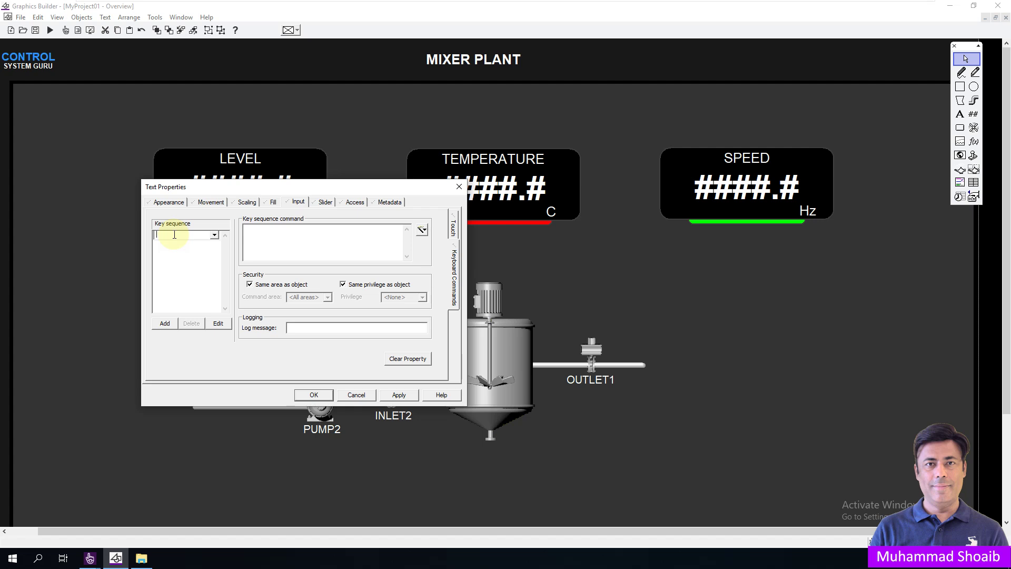
{"action": "type", "text": "###"}
{"action": "key", "text": "BackSpace"}
{"action": "key", "text": "BackSpace"}
{"action": "key", "text": "BackSpace"}
{"action": "key", "text": "BackSpace"}
Step: Define the key sequence of the set point number as "#### ENTER"
{"action": "left_click", "coordinate": [214, 234]}
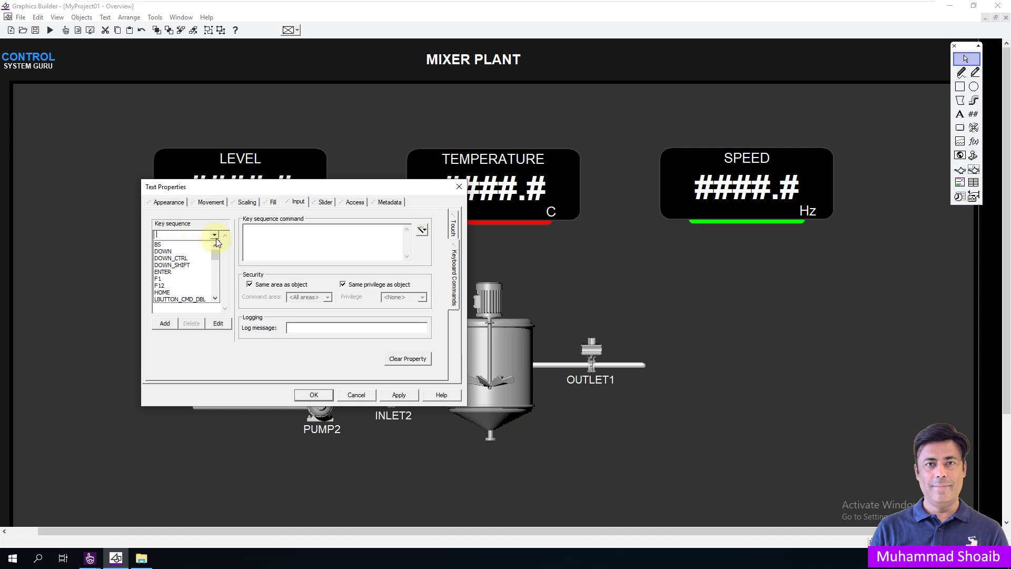
{"action": "scroll", "coordinate": [210, 261], "scroll_direction": "down", "scroll_amount": 2}
{"action": "scroll", "coordinate": [210, 261], "scroll_direction": "up", "scroll_amount": 2}
{"action": "left_click", "coordinate": [184, 232]}
{"action": "type", "text": "E"}
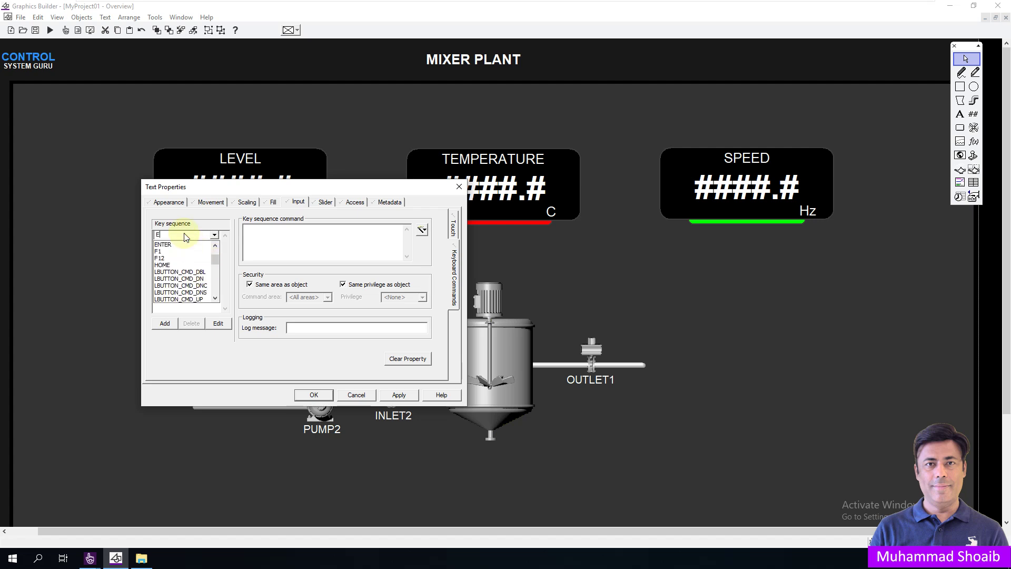
{"action": "type", "text": "N"}
{"action": "left_click", "coordinate": [163, 244]}
{"action": "left_click", "coordinate": [158, 235]}
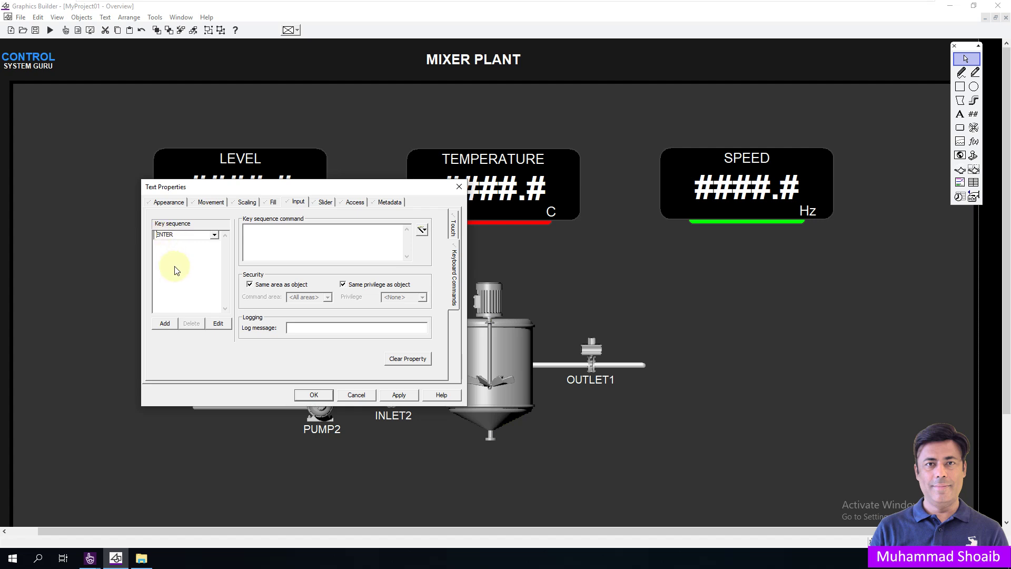
{"action": "type", "text": "####"}
{"action": "left_click", "coordinate": [174, 266]}
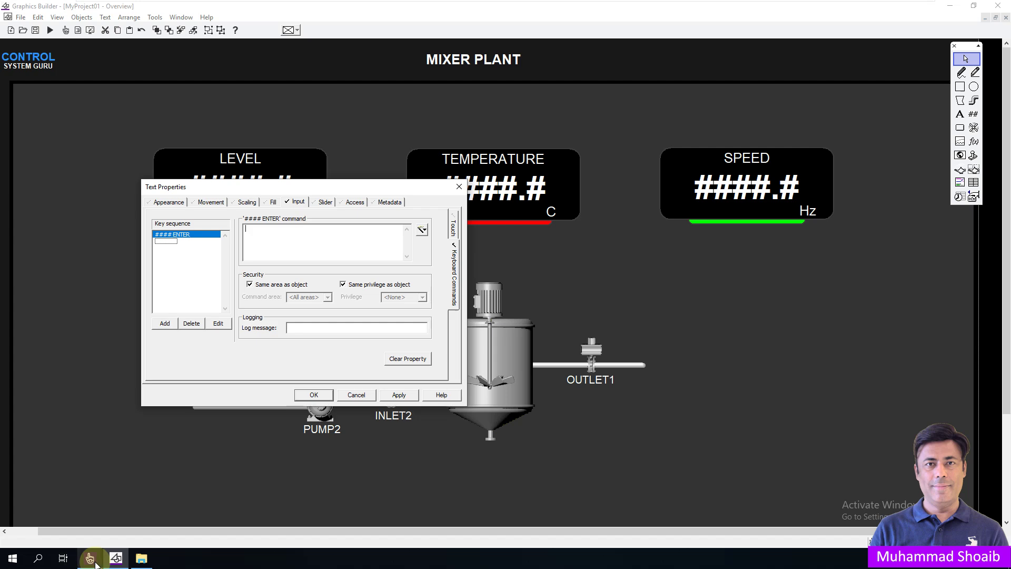
Step: Switch to Plant SCADA Studio and copy the tag name Level_SP from the variables table
{"action": "mouse_move", "coordinate": [95, 562]}
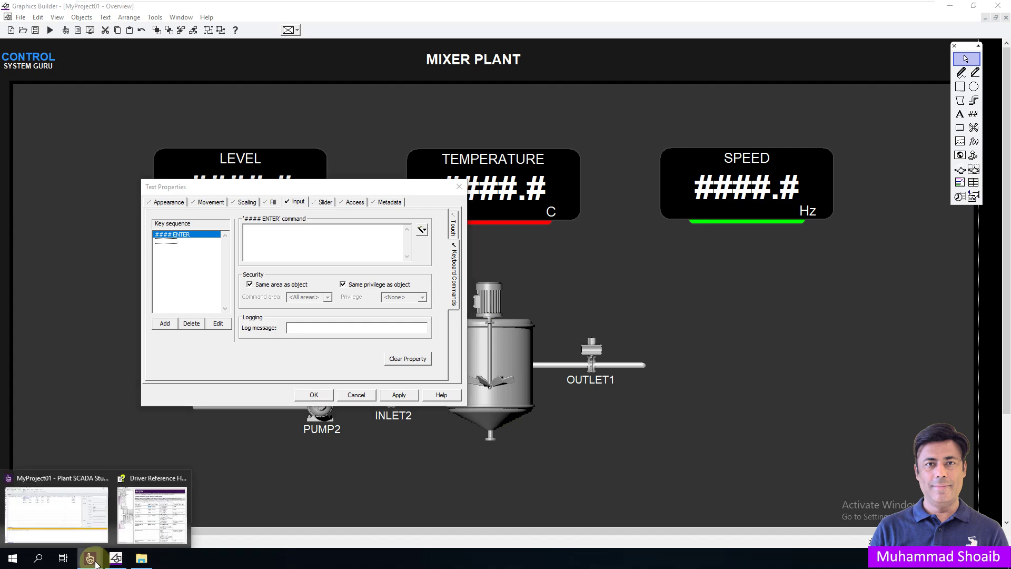
{"action": "left_click", "coordinate": [62, 524]}
{"action": "left_click", "coordinate": [198, 121]}
{"action": "left_click", "coordinate": [199, 122]}
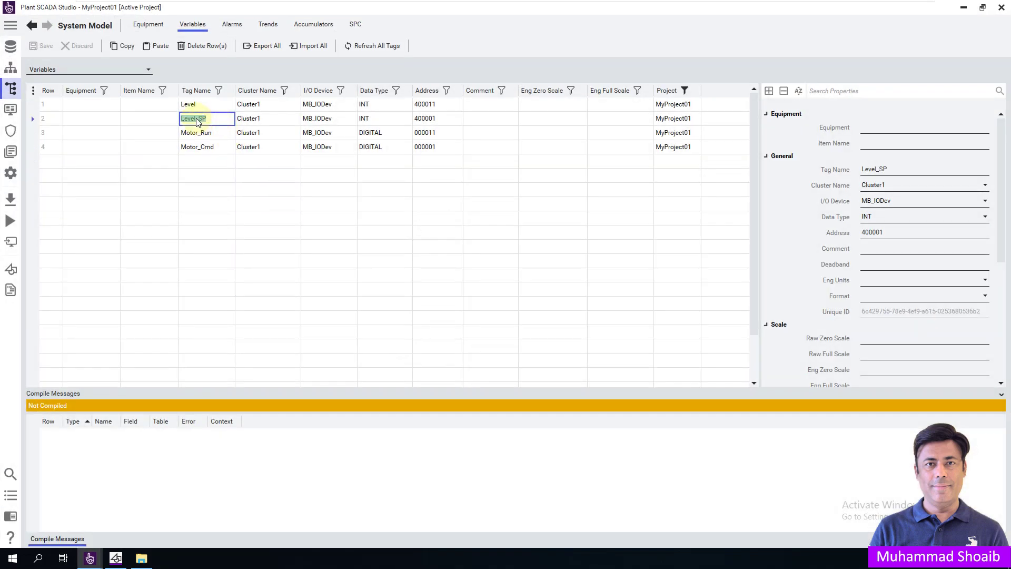
{"action": "right_click", "coordinate": [198, 122]}
{"action": "left_click", "coordinate": [224, 133]}
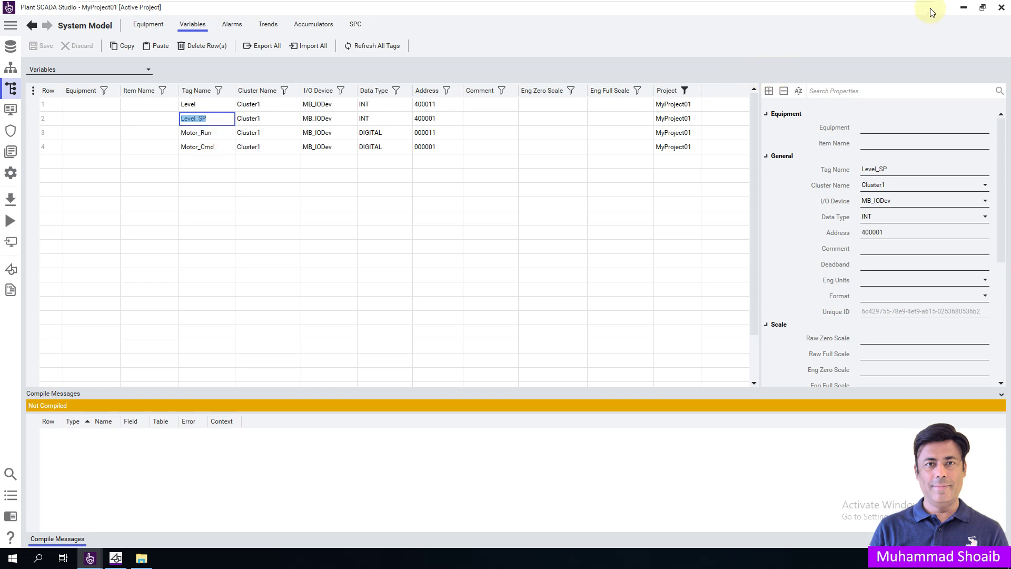
Step: Back in Graphics Builder, enter "Level_SP = ArgValue1" as the command for the #### ENTER key sequence
{"action": "left_click", "coordinate": [962, 7]}
{"action": "left_click", "coordinate": [291, 257]}
{"action": "key", "text": "ctrl+v"}
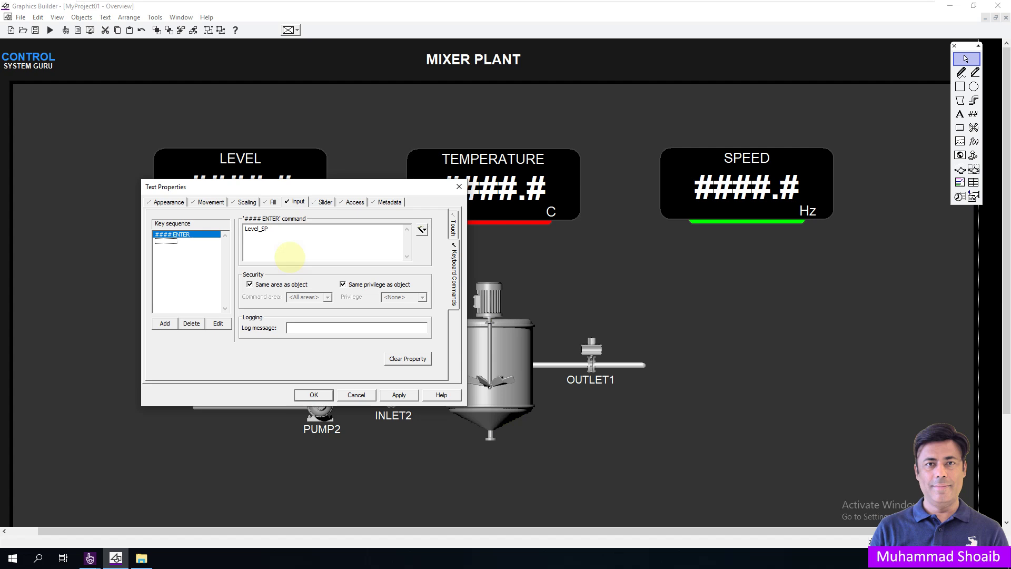
{"action": "type", "text": "= ArgValue1"}
Step: Set the set point number's numeric expression to Level_SP and apply it
{"action": "left_click", "coordinate": [170, 204]}
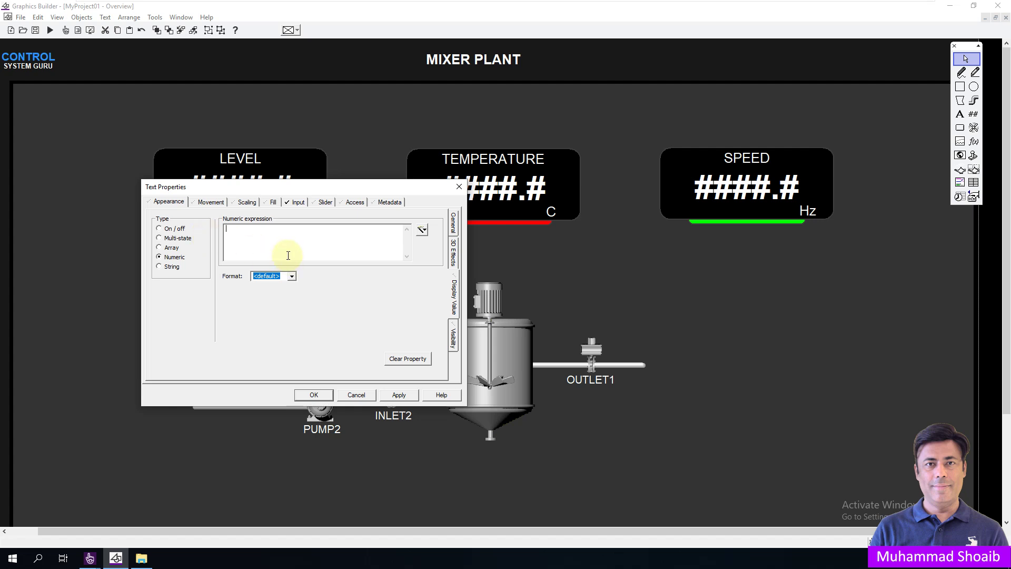
{"action": "type", "text": "Level_SP"}
{"action": "left_click_drag", "start_coordinate": [292, 188], "coordinate": [553, 145]}
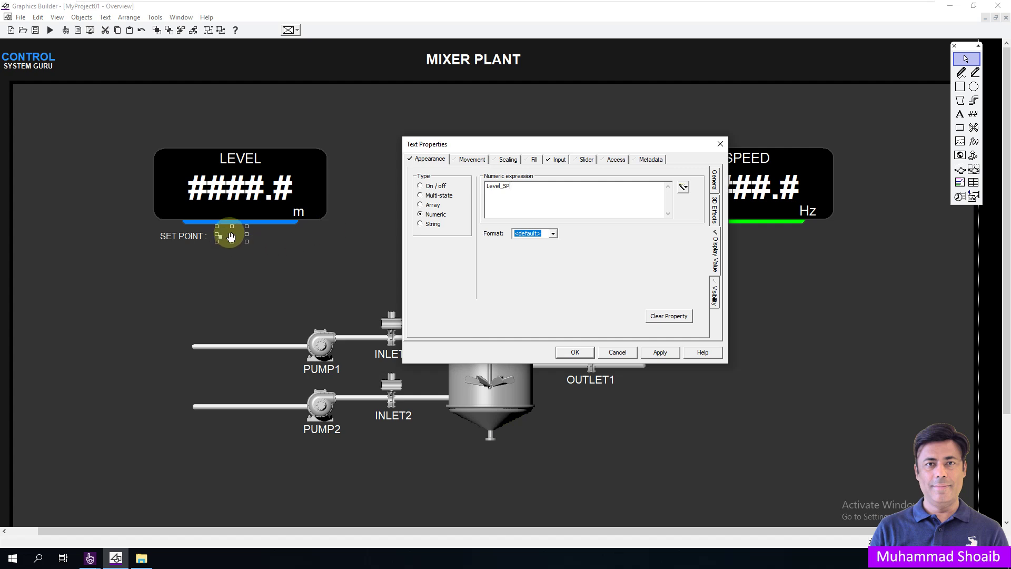
{"action": "left_click", "coordinate": [651, 353]}
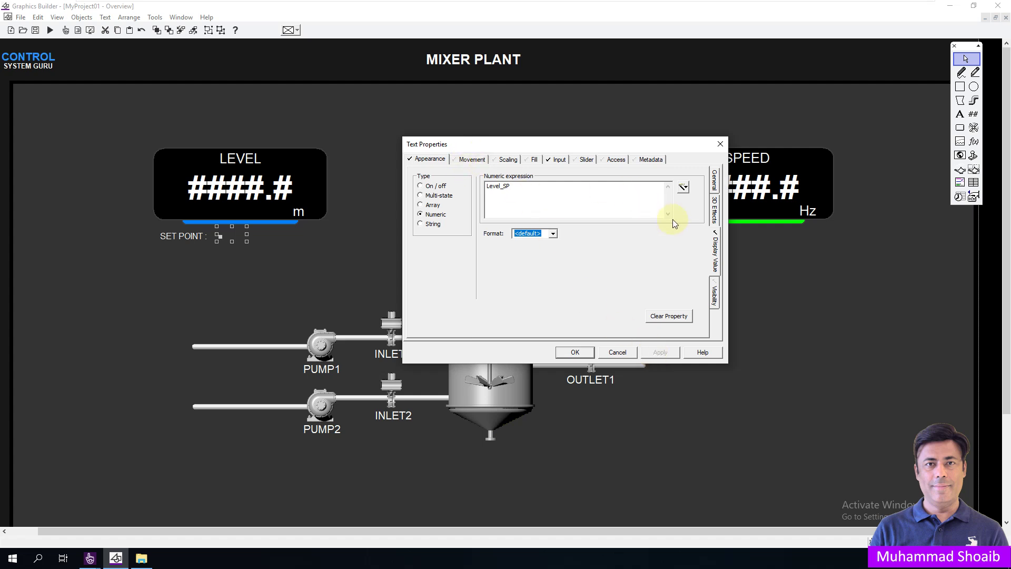
Step: Give the set point number a white foreground and font size 14, and accept its text properties
{"action": "left_click", "coordinate": [715, 181]}
{"action": "left_click", "coordinate": [427, 316]}
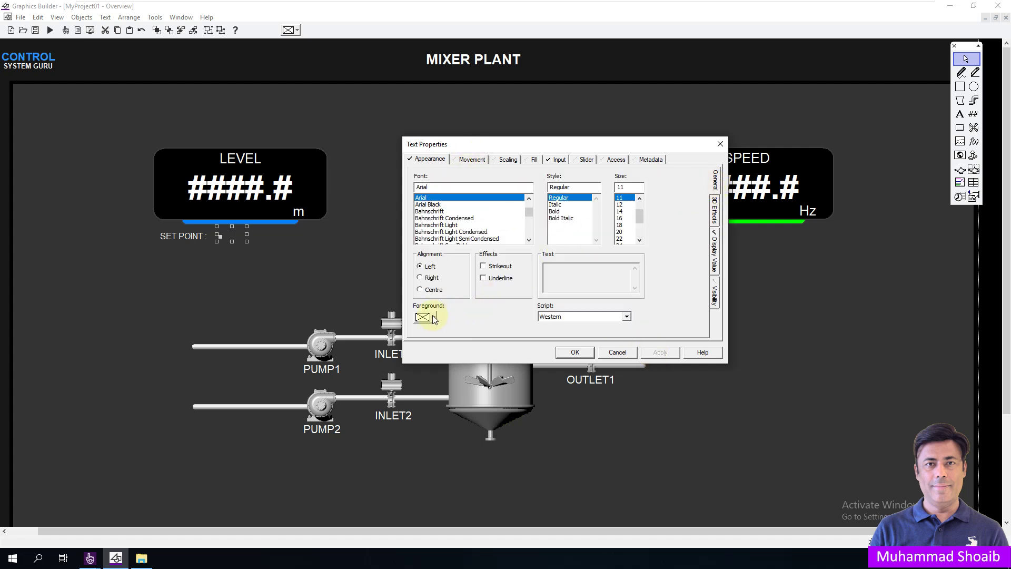
{"action": "left_click", "coordinate": [542, 332]}
{"action": "left_click", "coordinate": [621, 204]}
{"action": "left_click", "coordinate": [659, 352]}
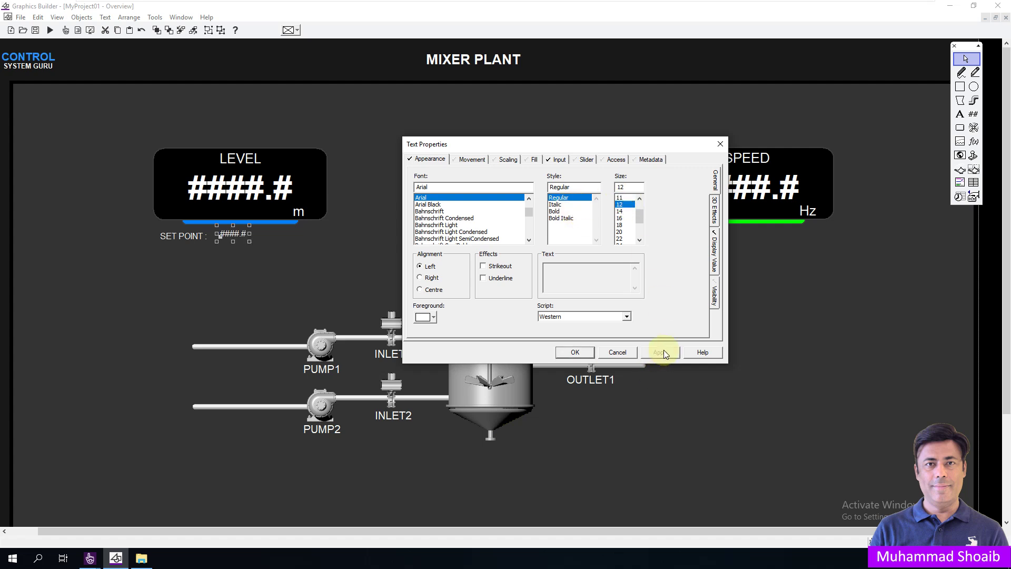
{"action": "left_click", "coordinate": [619, 211]}
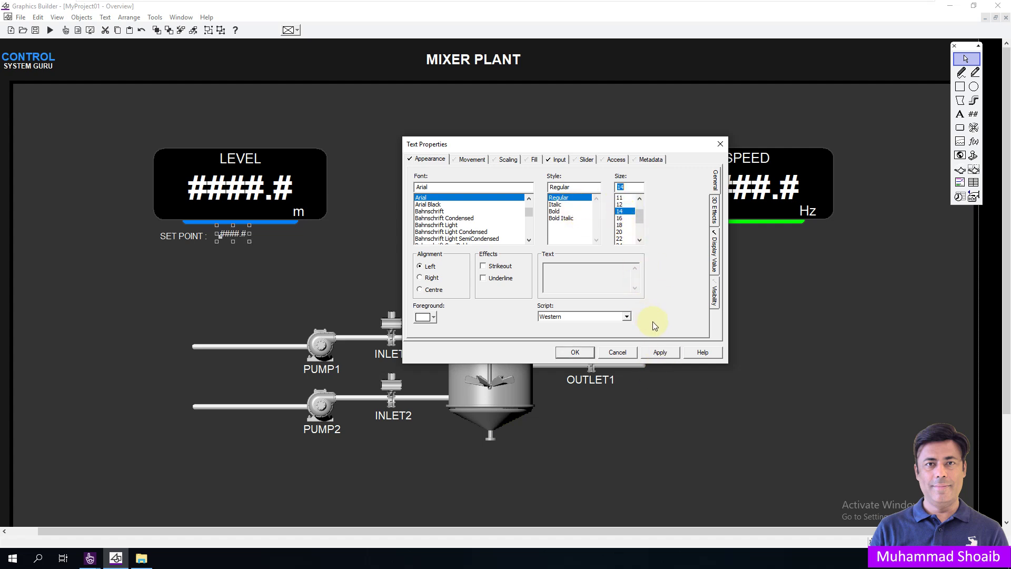
{"action": "left_click", "coordinate": [659, 352]}
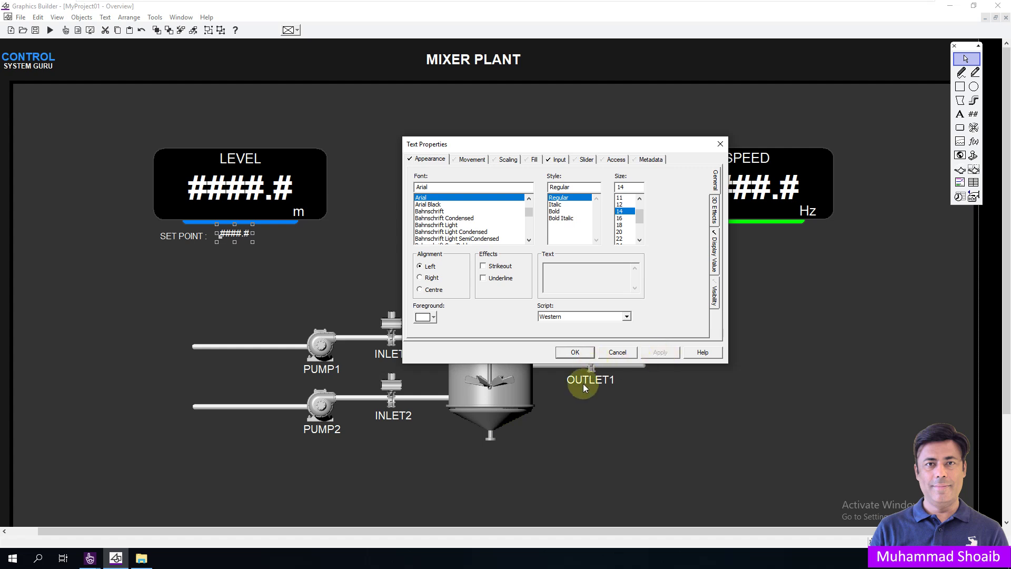
{"action": "left_click", "coordinate": [575, 352]}
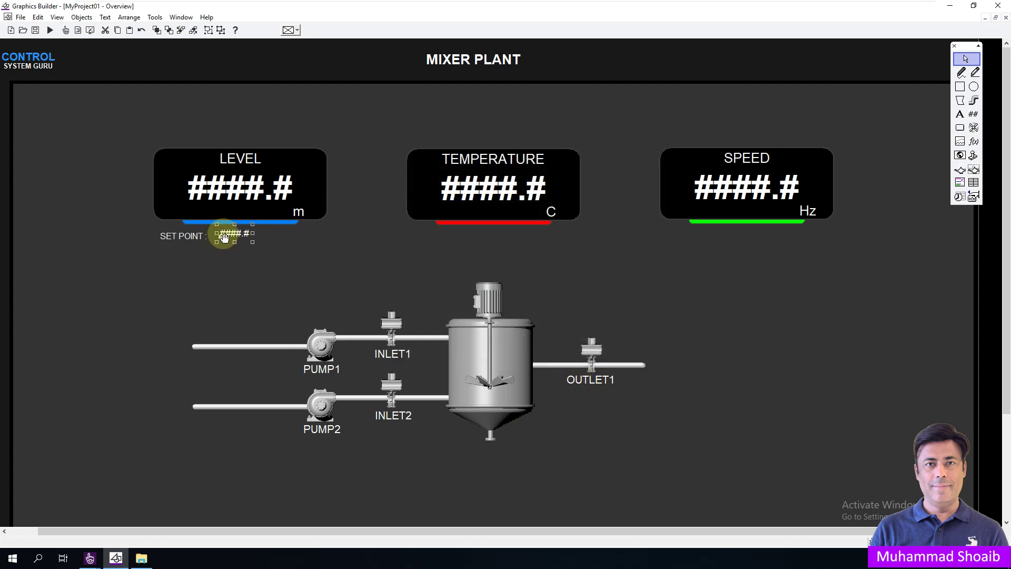
Step: Move the set point number closer to the SET POINT : label and select both objects together
{"action": "left_click_drag", "start_coordinate": [222, 238], "coordinate": [222, 237]}
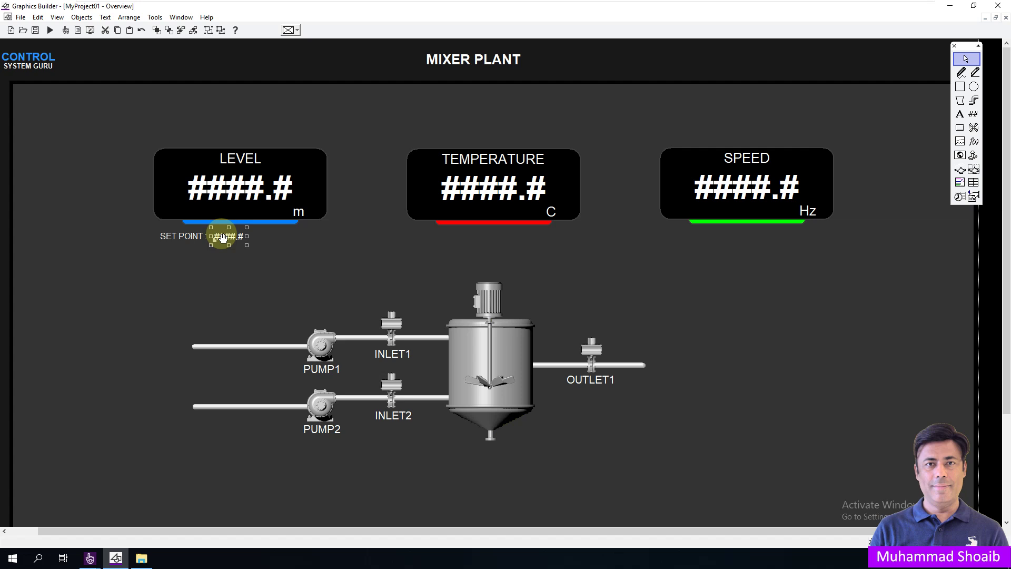
{"action": "left_click", "coordinate": [181, 235]}
{"action": "left_click", "coordinate": [226, 237], "text": "shift"}
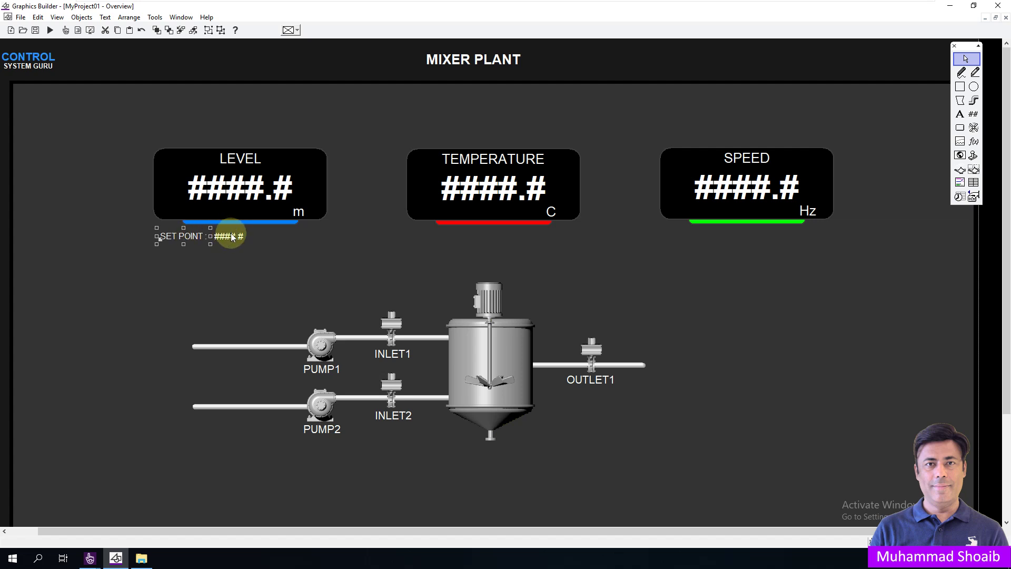
{"action": "left_click", "coordinate": [129, 17]}
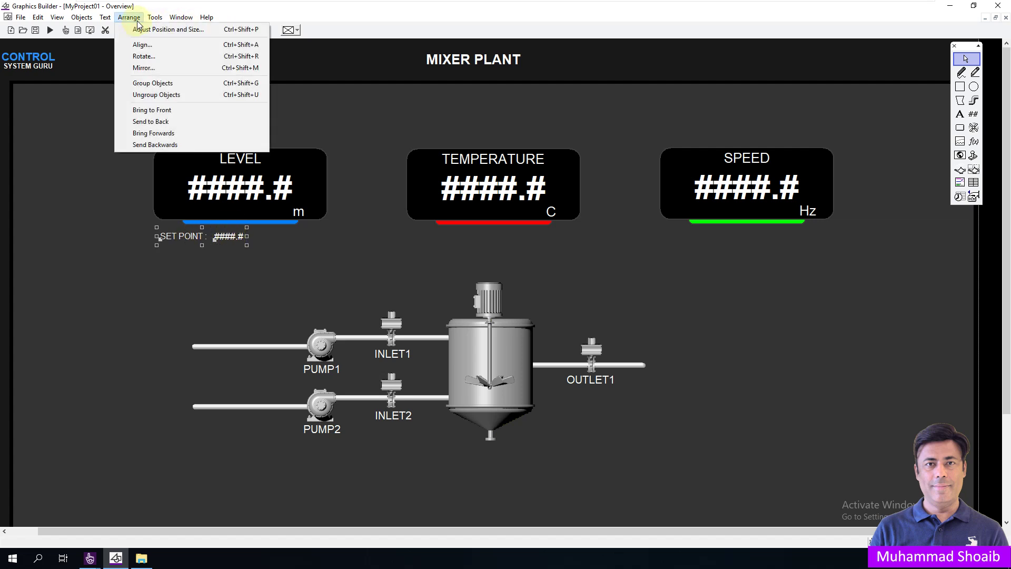
{"action": "left_click", "coordinate": [142, 45]}
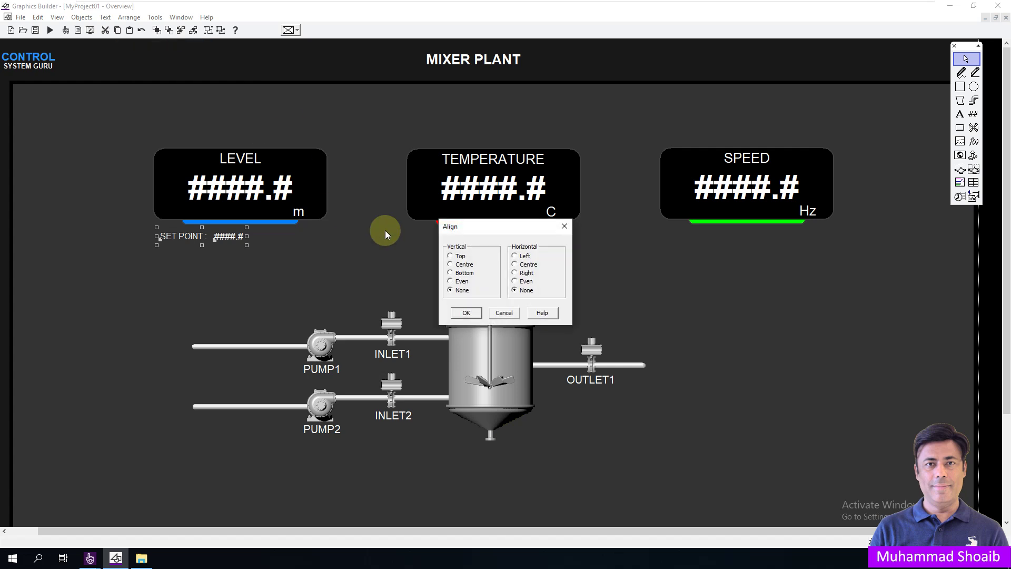
{"action": "left_click", "coordinate": [527, 266]}
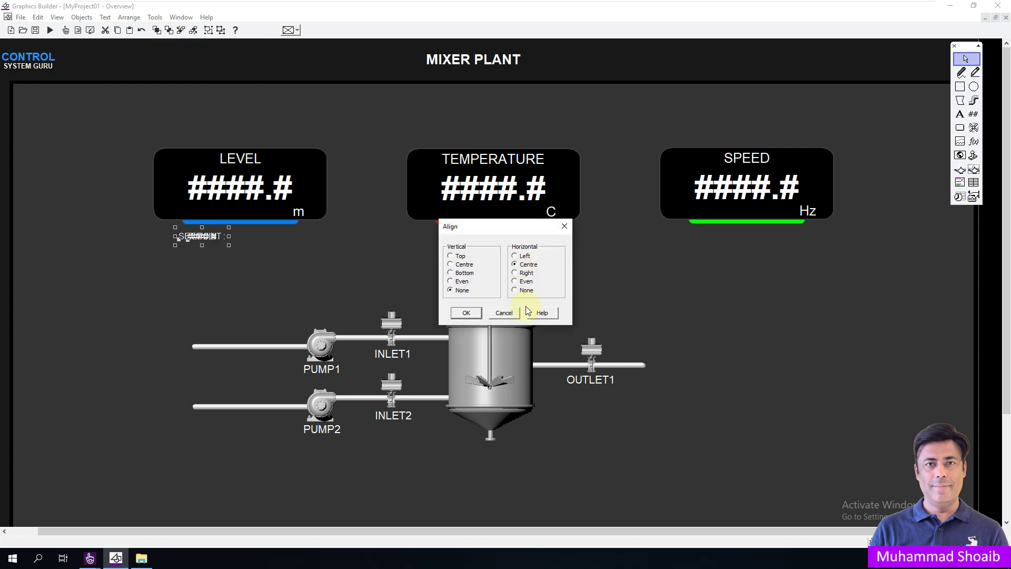
{"action": "left_click", "coordinate": [505, 312]}
Step: Align the SET POINT : label and its number vertically by centre, and move the pair beneath the middle of the LEVEL box
{"action": "left_click", "coordinate": [129, 17]}
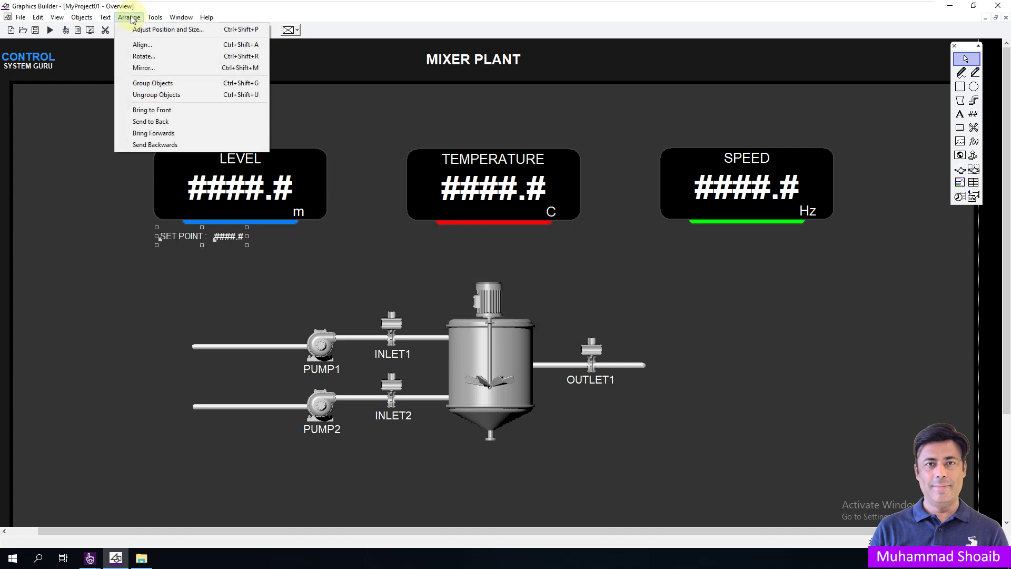
{"action": "left_click", "coordinate": [142, 45]}
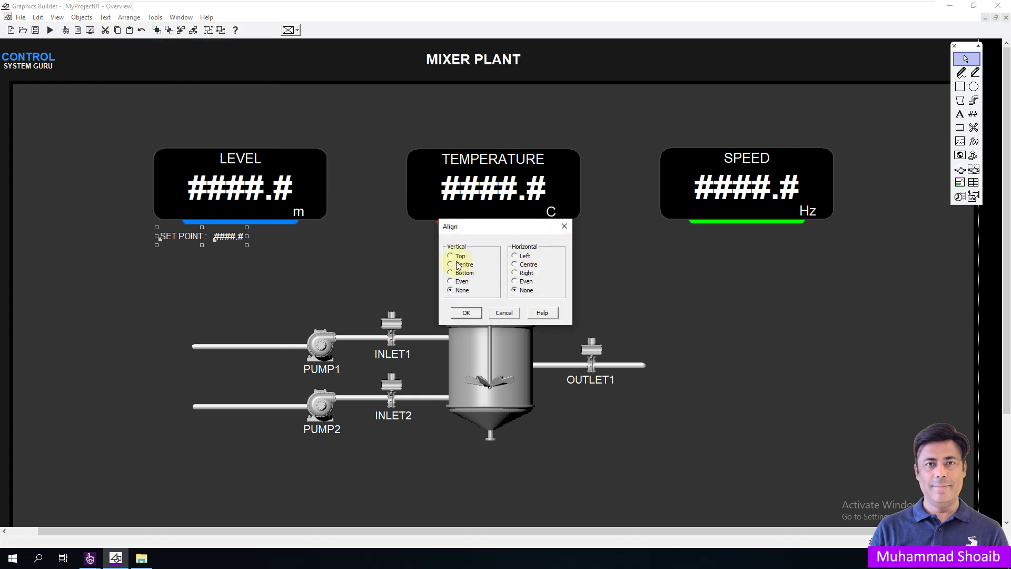
{"action": "left_click", "coordinate": [465, 312]}
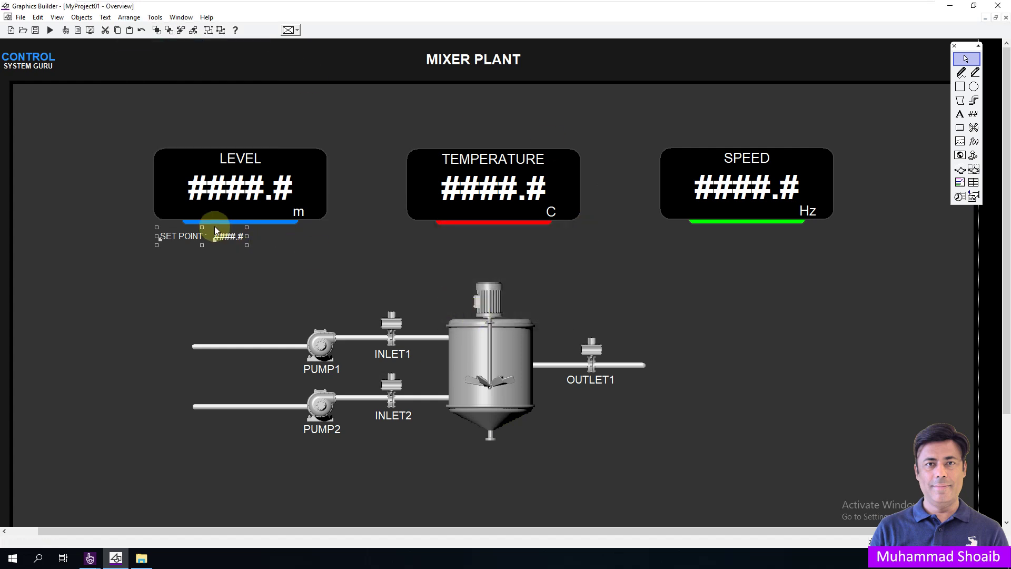
{"action": "left_click_drag", "start_coordinate": [231, 238], "coordinate": [268, 237]}
{"action": "left_click", "coordinate": [242, 192]}
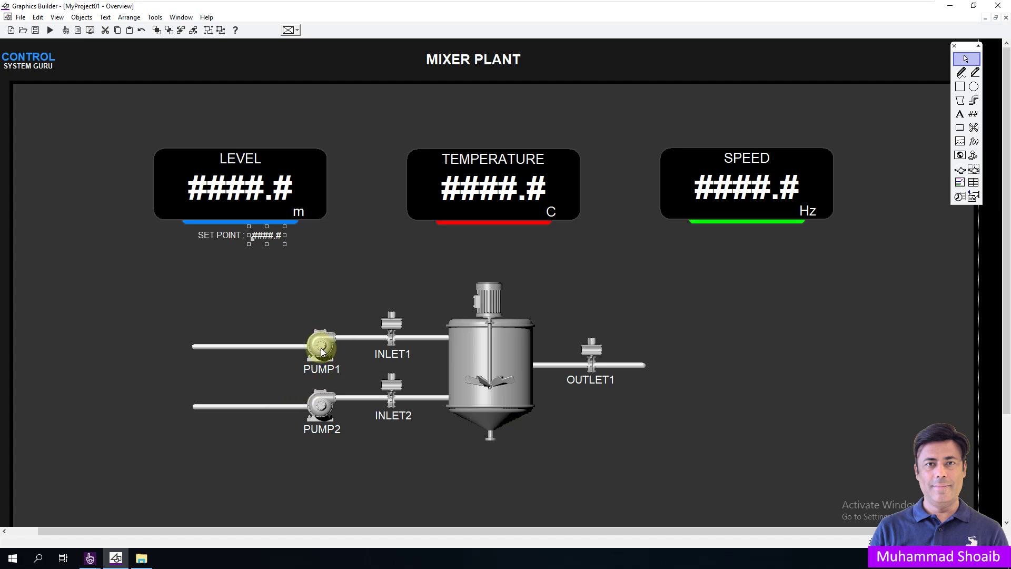
Step: Open the PUMP1 symbol's properties and copy the Motor_Run tag name from the variables list in Plant SCADA Studio
{"action": "left_click", "coordinate": [323, 352]}
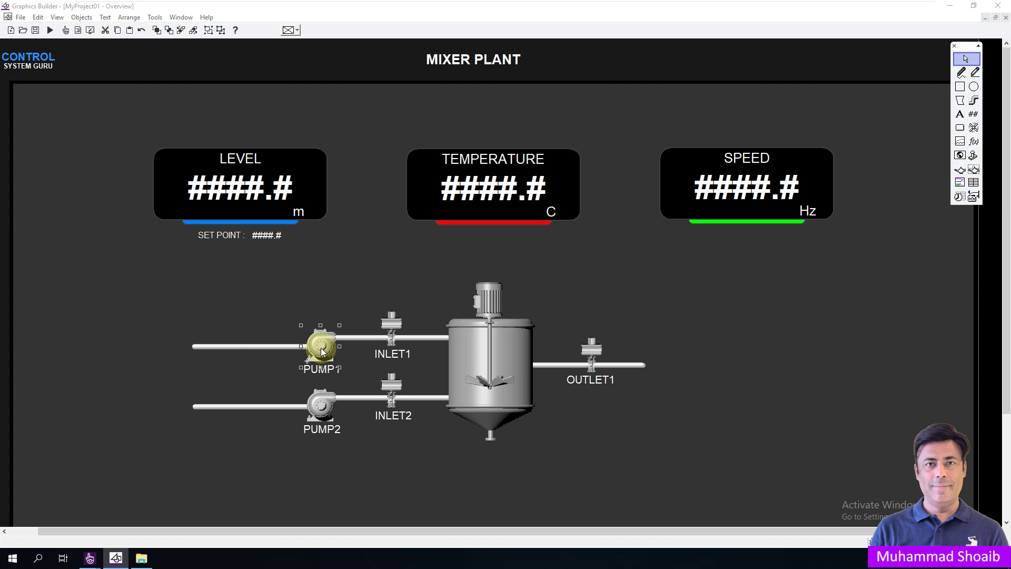
{"action": "double_click", "coordinate": [322, 351]}
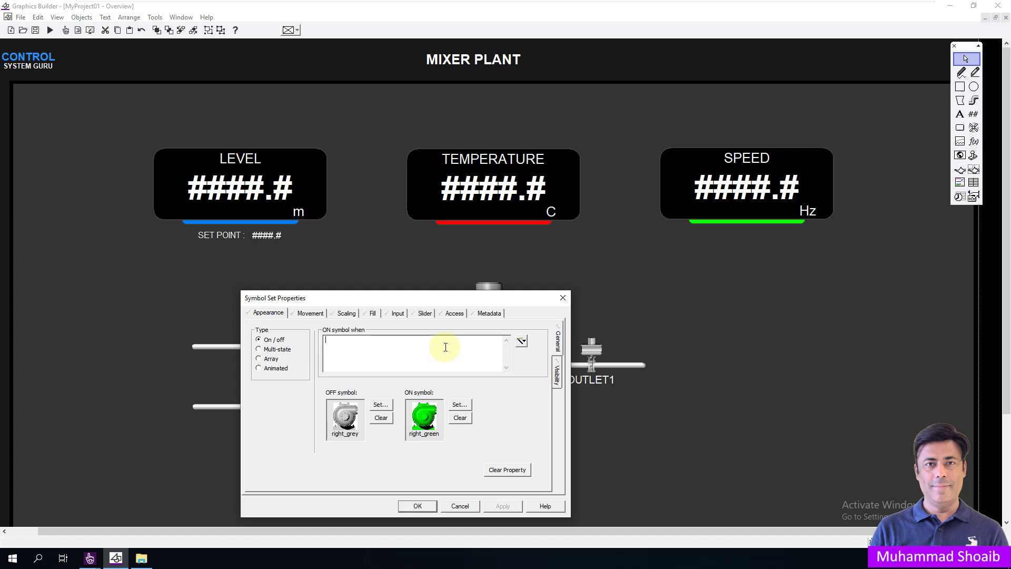
{"action": "left_click", "coordinate": [88, 558]}
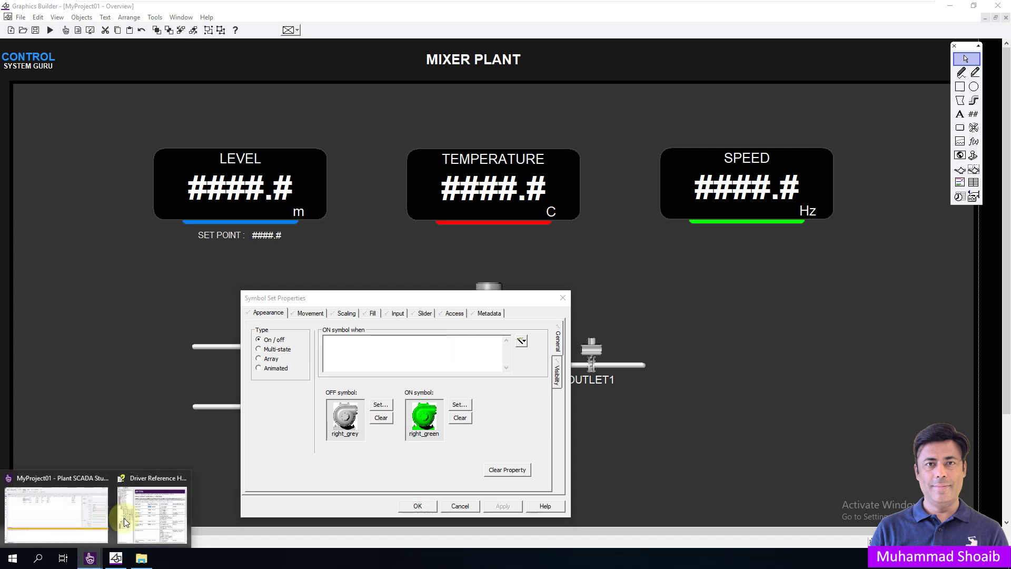
{"action": "left_click", "coordinate": [81, 525]}
{"action": "left_click", "coordinate": [222, 134]}
{"action": "left_click", "coordinate": [223, 134]}
{"action": "right_click", "coordinate": [209, 133]}
{"action": "left_click", "coordinate": [227, 152]}
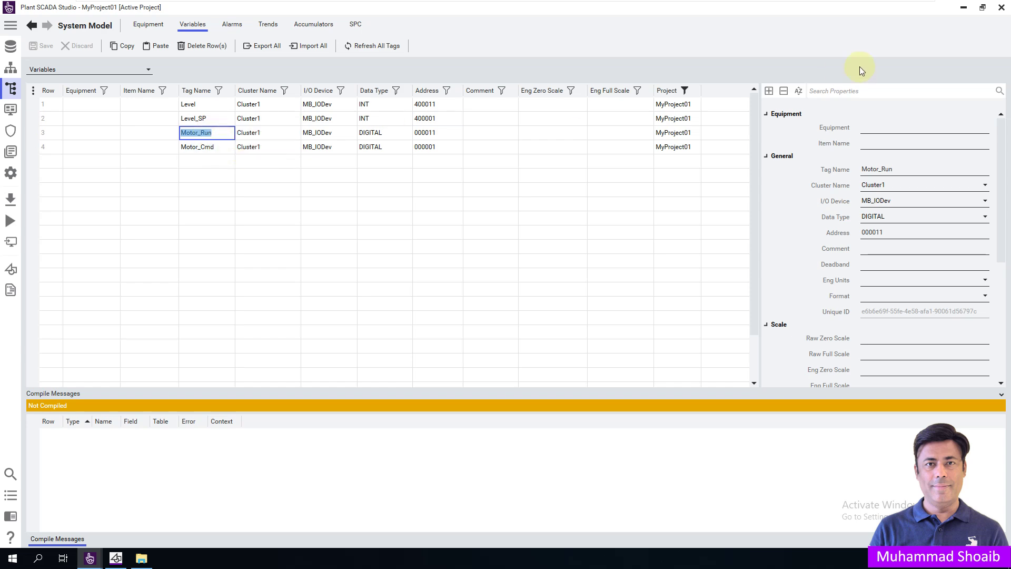
Step: Back in Graphics Builder, set PUMP1's ON symbol condition to Motor_Run and accept the symbol properties
{"action": "left_click", "coordinate": [963, 7]}
{"action": "left_click", "coordinate": [391, 340]}
{"action": "key", "text": "ctrl+v"}
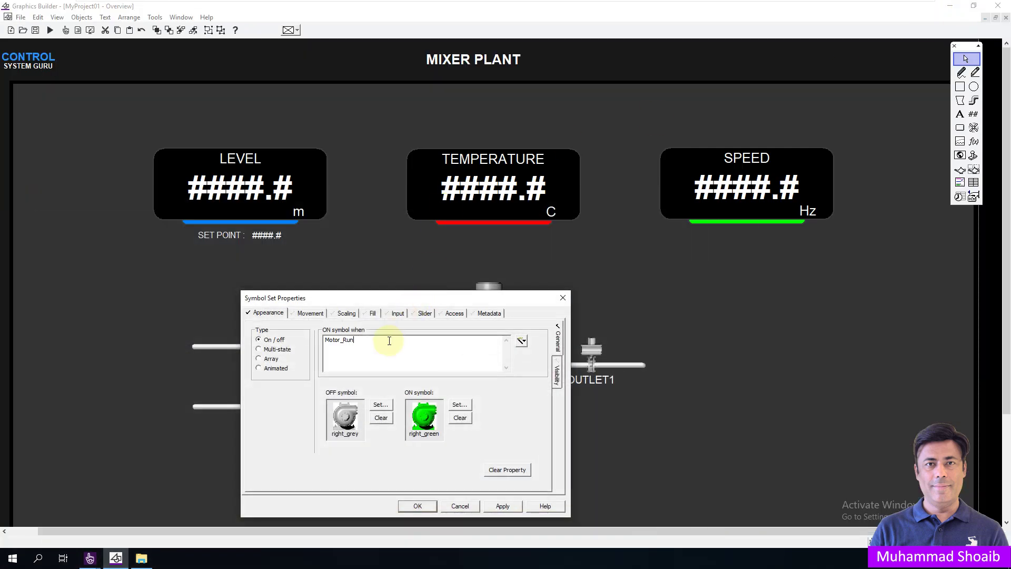
{"action": "left_click", "coordinate": [417, 505]}
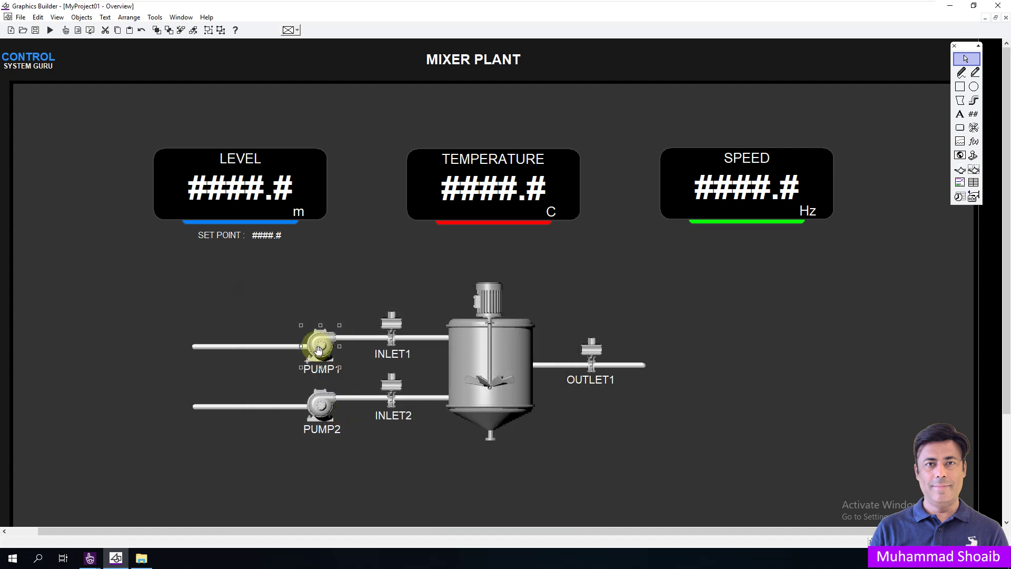
Step: Draw a small button above the pipe feeding PUMP1 and set its text to Command
{"action": "left_click", "coordinate": [959, 128]}
{"action": "left_click_drag", "start_coordinate": [238, 320], "coordinate": [276, 336]}
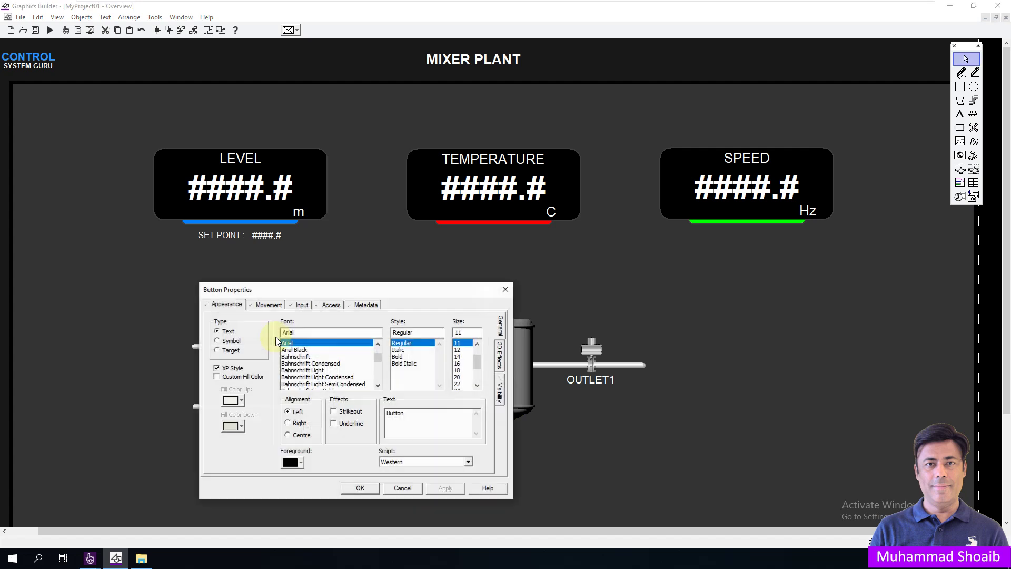
{"action": "type", "text": "Command"}
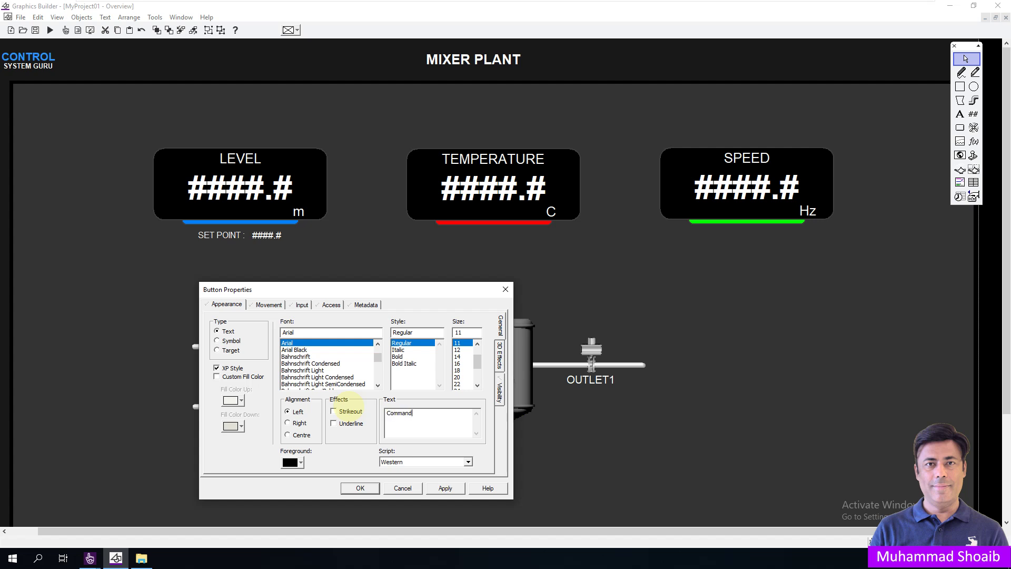
Step: Enter Toggle() as the Command button's touch input command for the Up action
{"action": "left_click", "coordinate": [304, 306]}
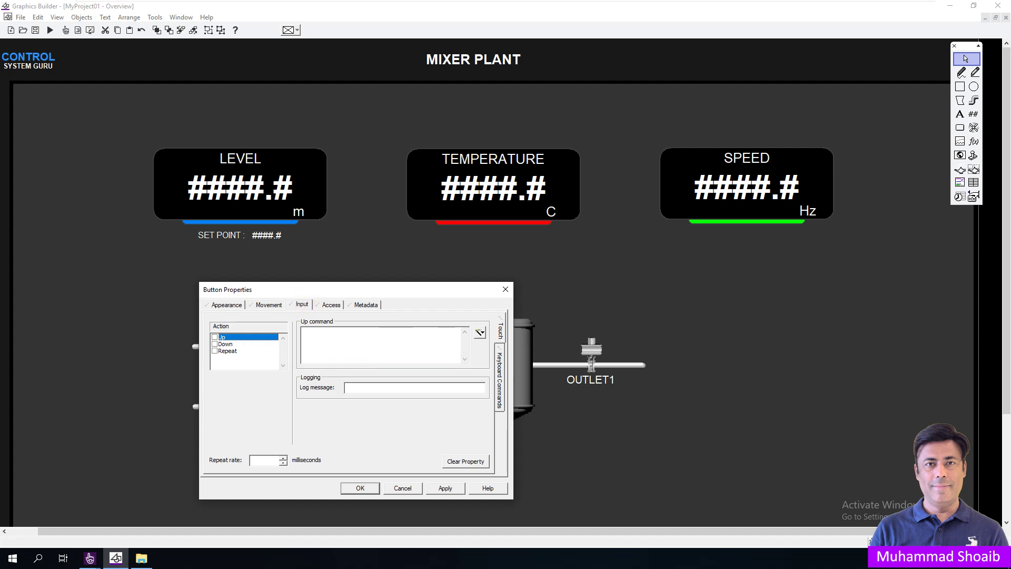
{"action": "left_click", "coordinate": [341, 354]}
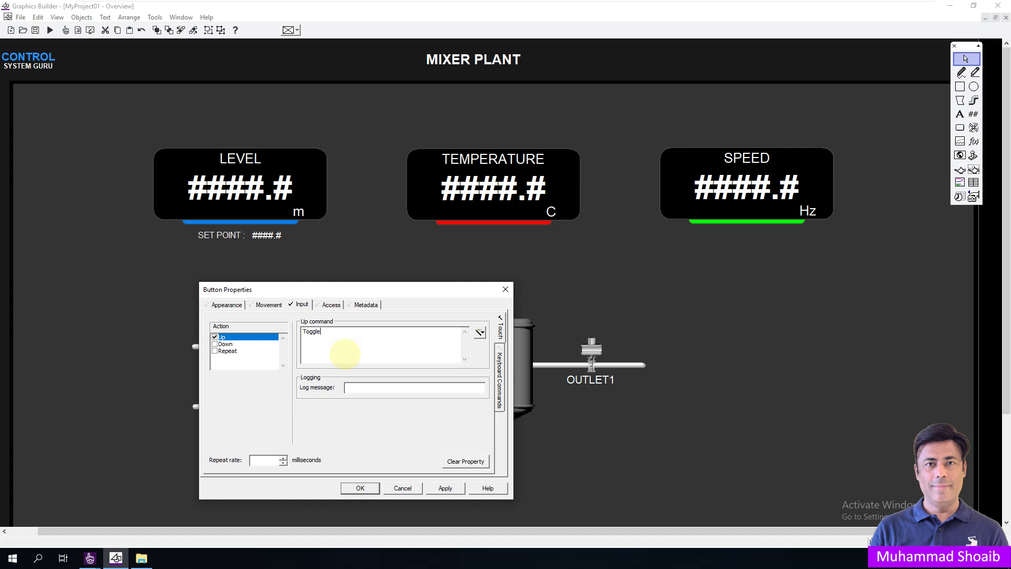
{"action": "type", "text": "Toggle("}
Step: Copy the Motor_Cmd tag name from Plant SCADA Studio, insert it as the Toggle argument, and accept the button's properties
{"action": "left_click", "coordinate": [90, 558]}
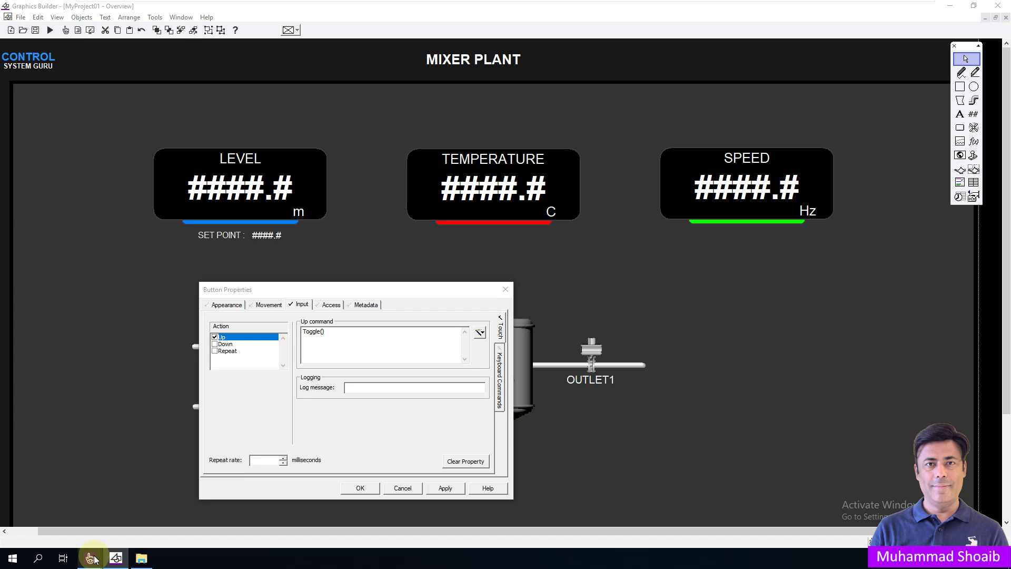
{"action": "left_click", "coordinate": [39, 500]}
{"action": "left_click", "coordinate": [213, 146]}
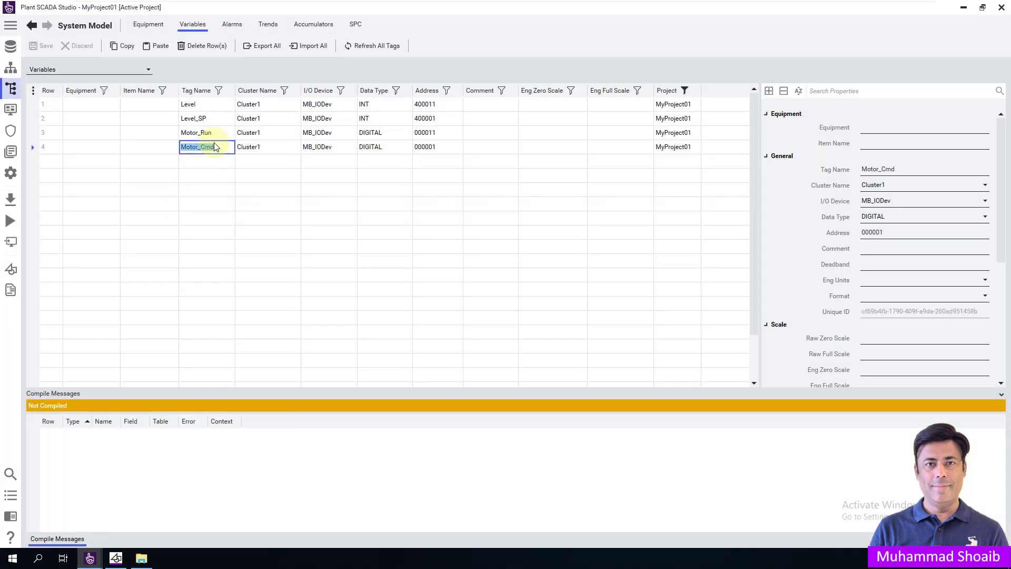
{"action": "right_click", "coordinate": [209, 148]}
{"action": "left_click", "coordinate": [226, 166]}
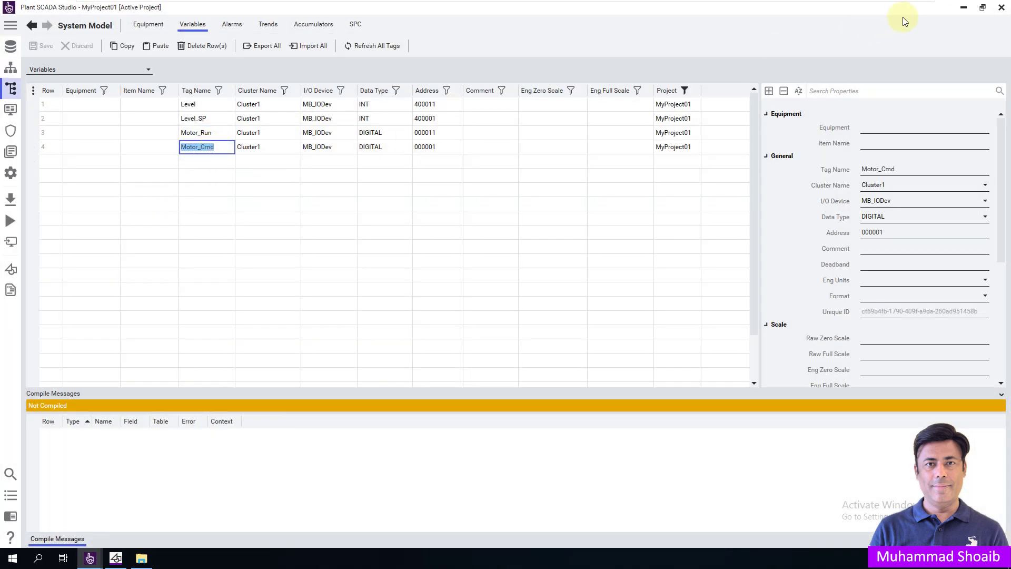
{"action": "left_click", "coordinate": [961, 7]}
{"action": "left_click", "coordinate": [323, 331]}
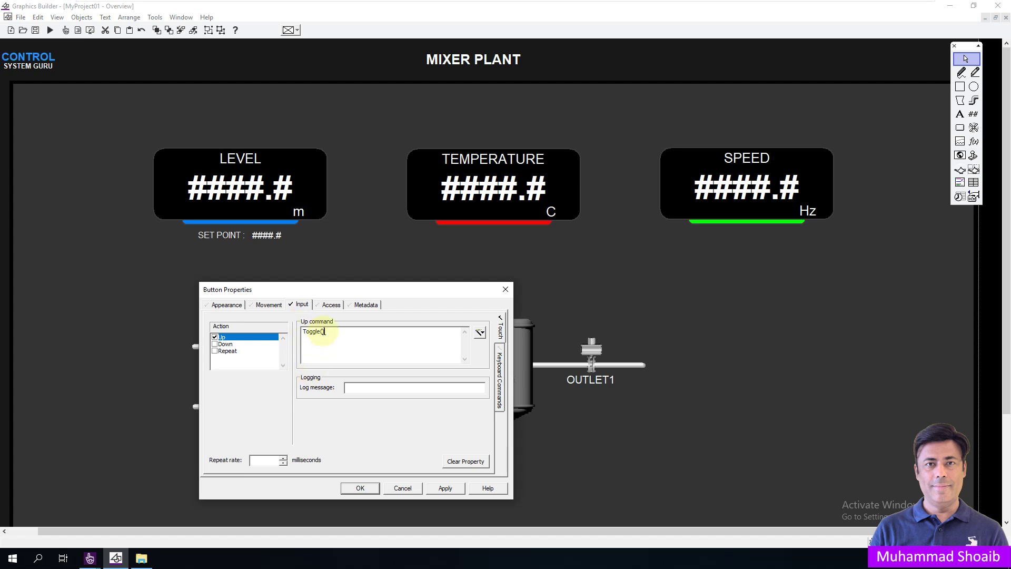
{"action": "key", "text": "ctrl+v"}
{"action": "left_click", "coordinate": [352, 489]}
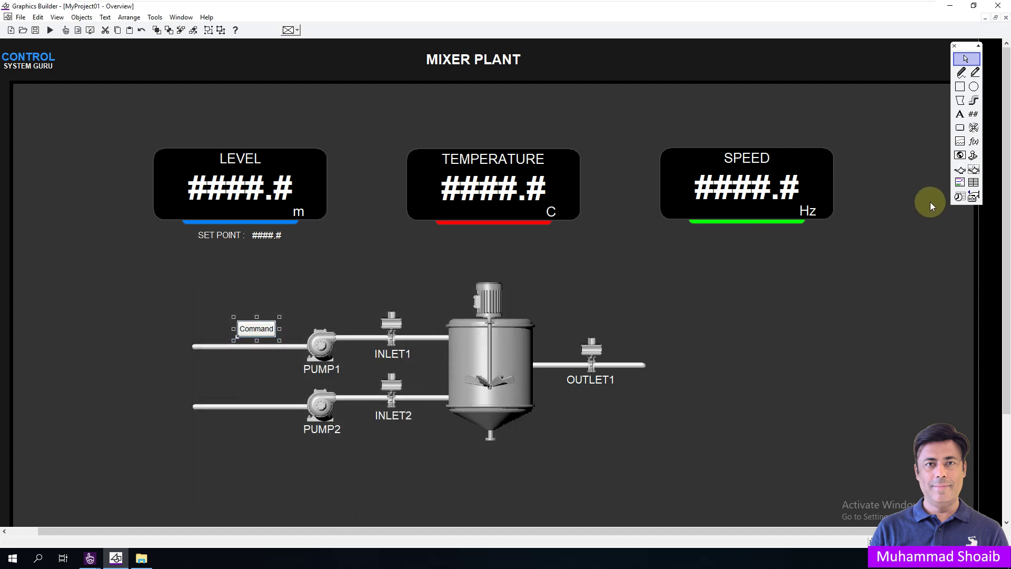
Step: Place a symbol set just beside the Command button and use light_1_white from the lights library as its OFF symbol
{"action": "left_click", "coordinate": [973, 129]}
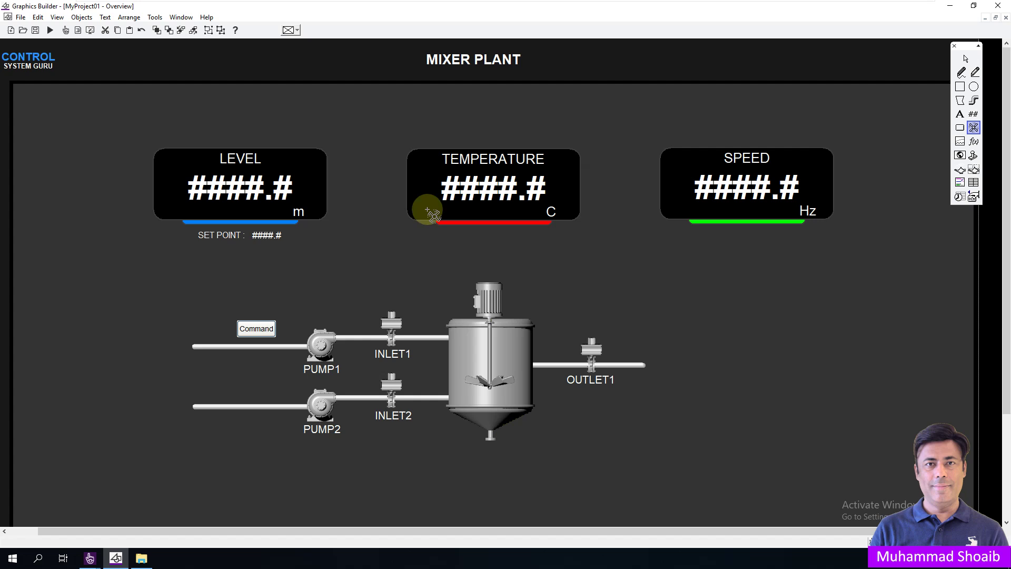
{"action": "left_click", "coordinate": [282, 327]}
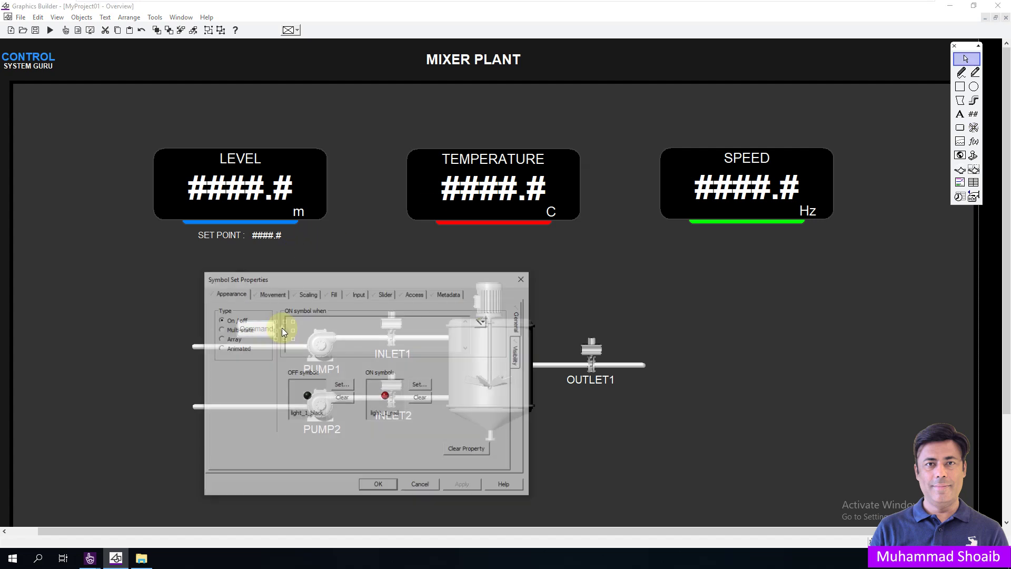
{"action": "left_click", "coordinate": [336, 387]}
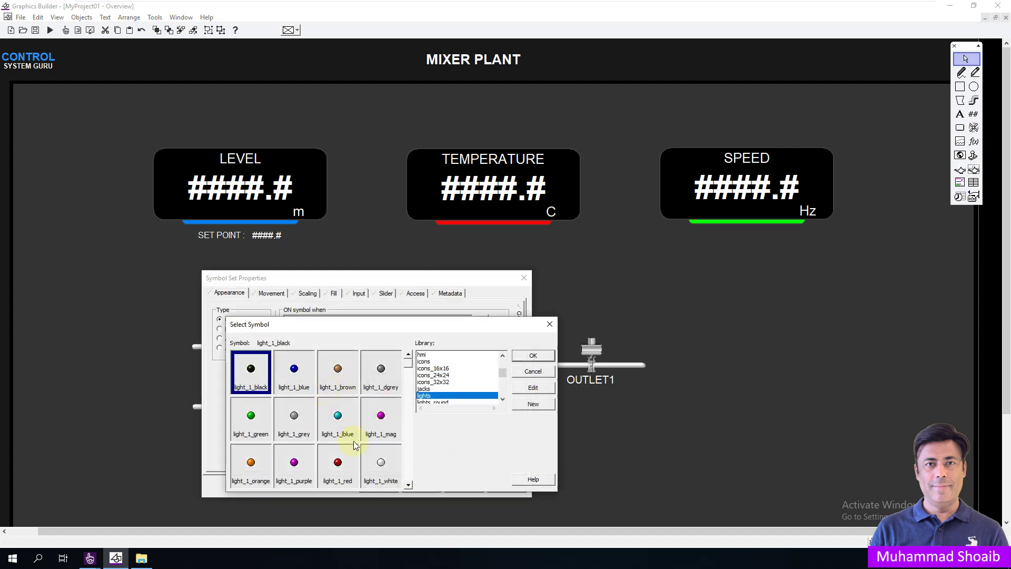
{"action": "left_click", "coordinate": [381, 464]}
{"action": "left_click", "coordinate": [532, 355]}
Step: Set the indicator light's ON symbol to light_1_green from the lights library
{"action": "left_click", "coordinate": [425, 382]}
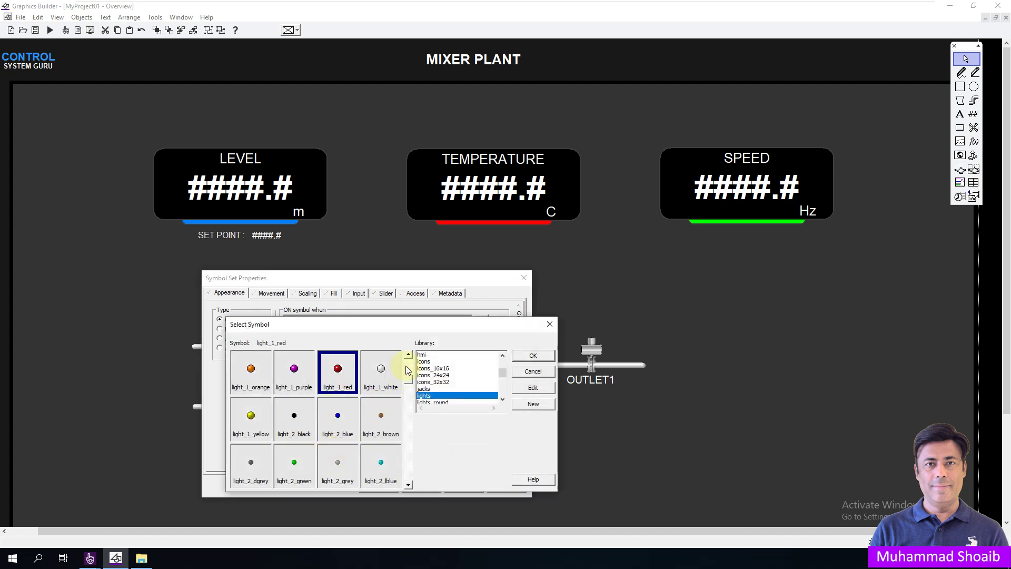
{"action": "left_click", "coordinate": [408, 354]}
{"action": "left_click", "coordinate": [255, 374]}
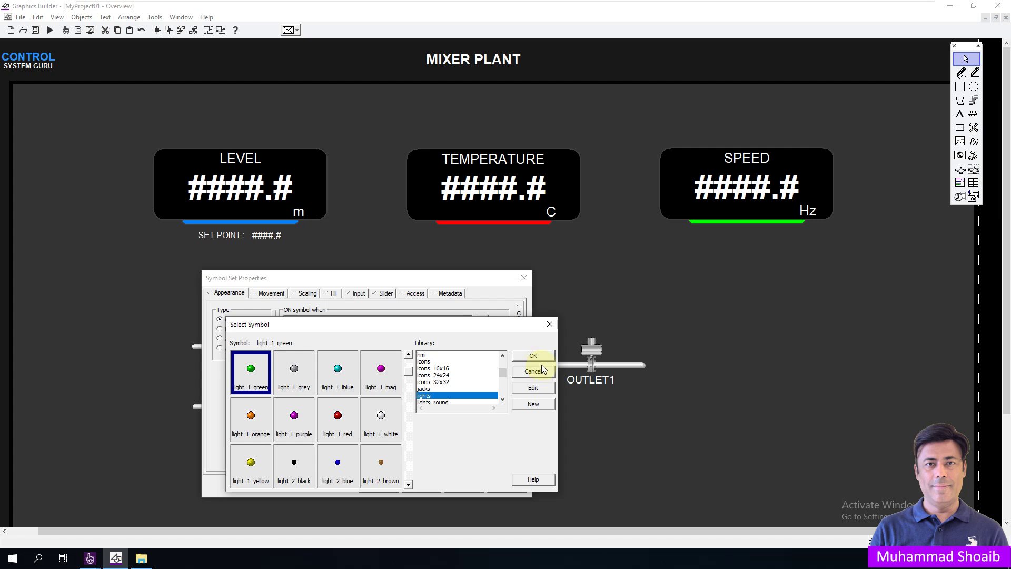
{"action": "left_click", "coordinate": [532, 356]}
Step: Set the indicator light's ON symbol condition to Motor_Cmd and accept its properties
{"action": "left_click", "coordinate": [353, 329]}
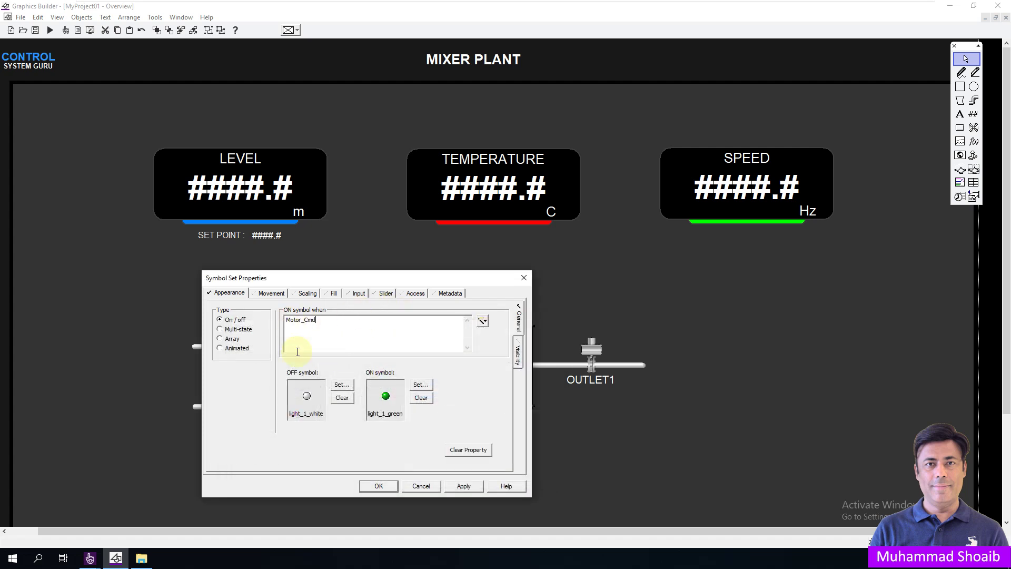
{"action": "left_click", "coordinate": [379, 486]}
{"action": "left_click", "coordinate": [286, 332]}
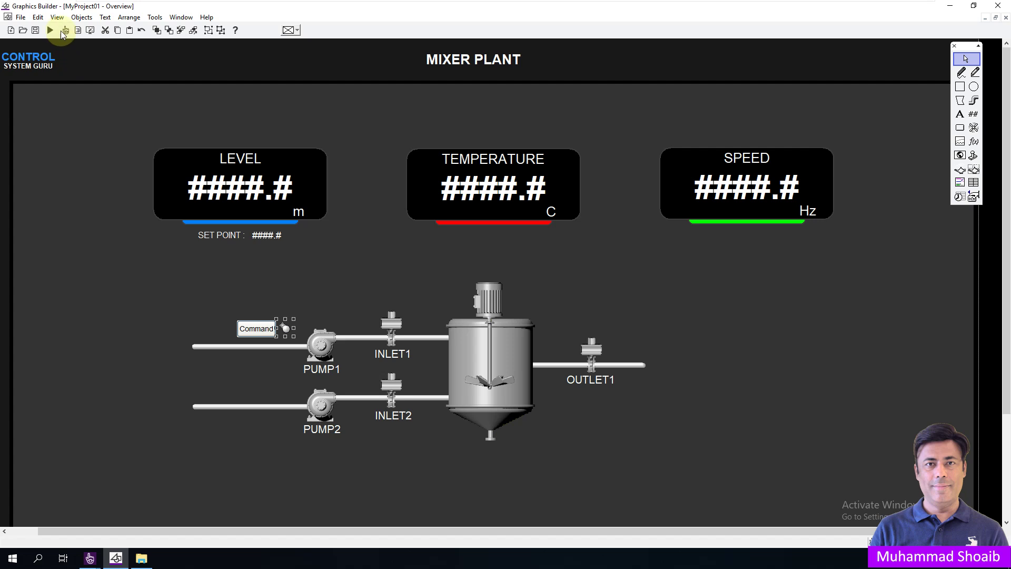
Step: Save the Overview page, leave Graphics Builder, and switch to Plant SCADA Studio
{"action": "left_click", "coordinate": [36, 32]}
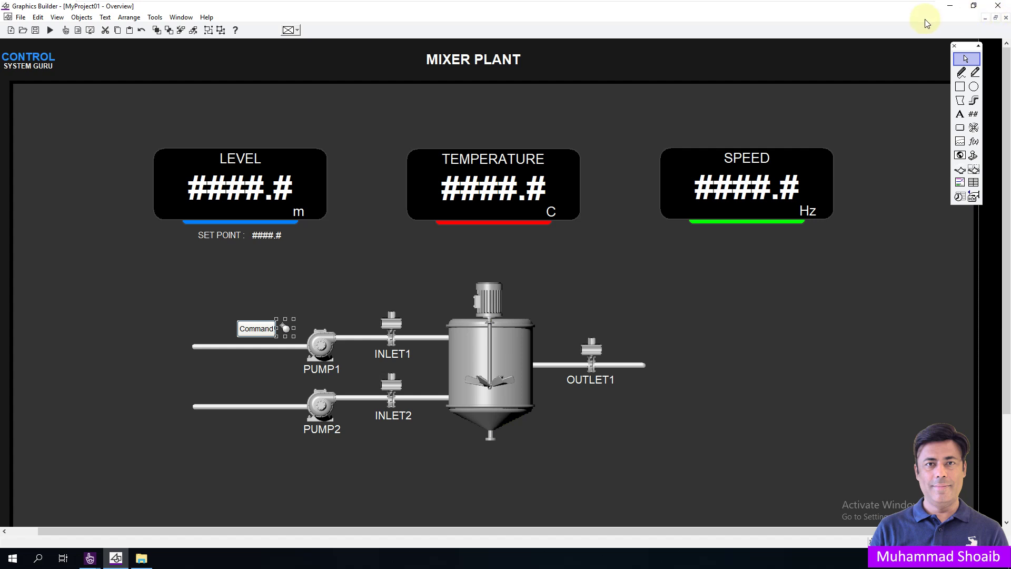
{"action": "left_click", "coordinate": [996, 6]}
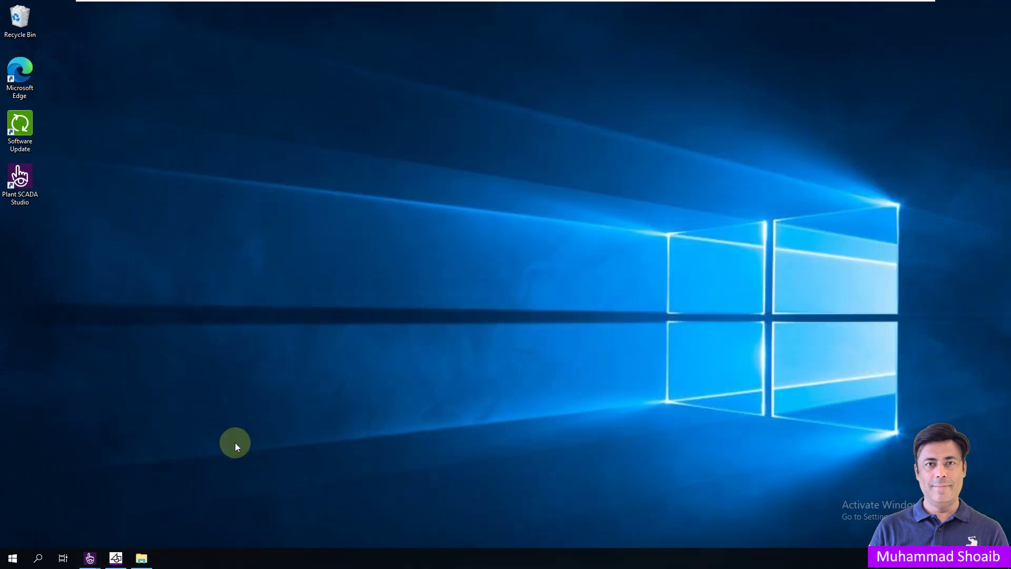
{"action": "mouse_move", "coordinate": [98, 558]}
{"action": "left_click", "coordinate": [75, 514]}
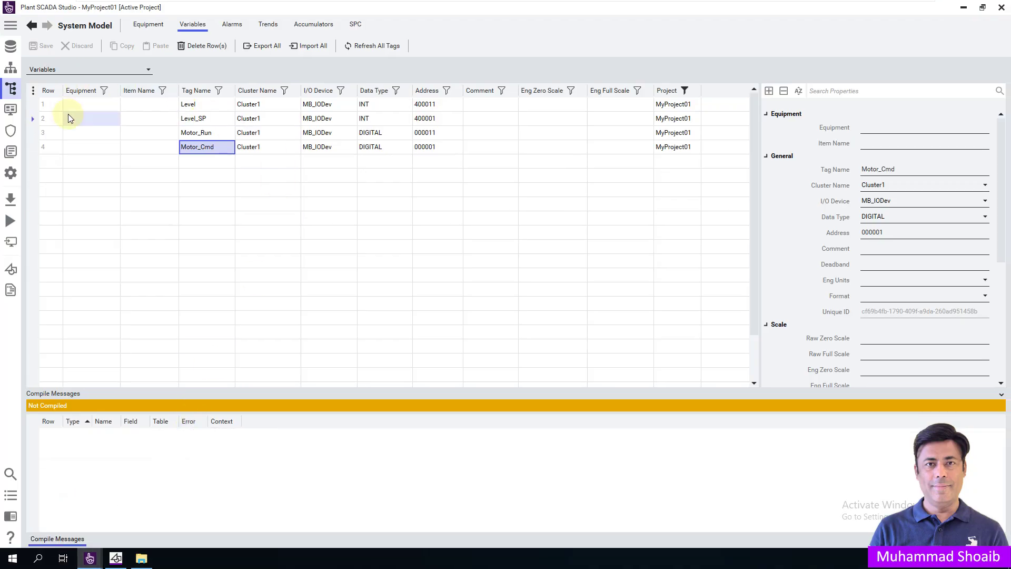
Step: Pack the active project MyProject01 from the project list and compile it
{"action": "left_click", "coordinate": [11, 47]}
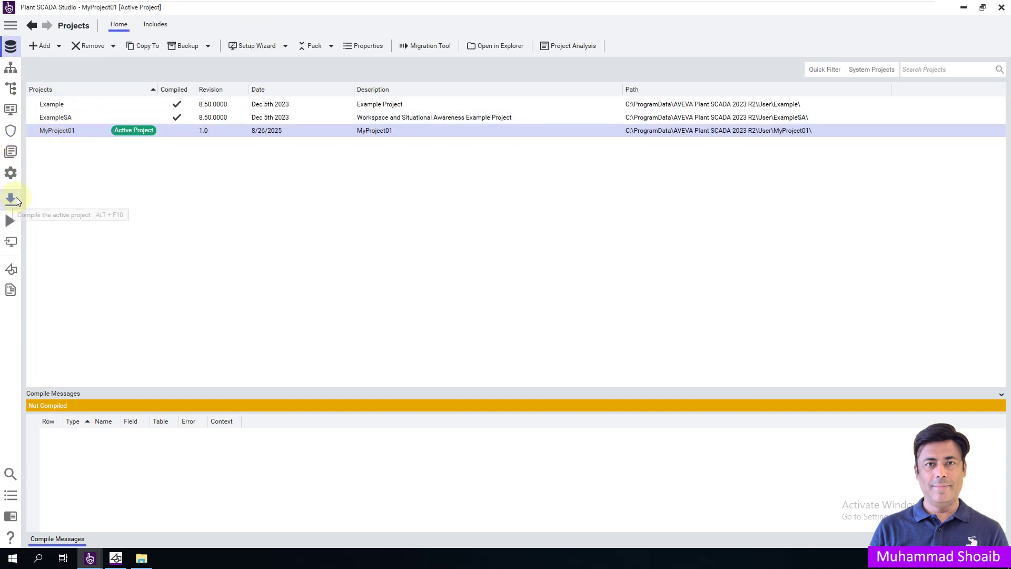
{"action": "left_click", "coordinate": [315, 46]}
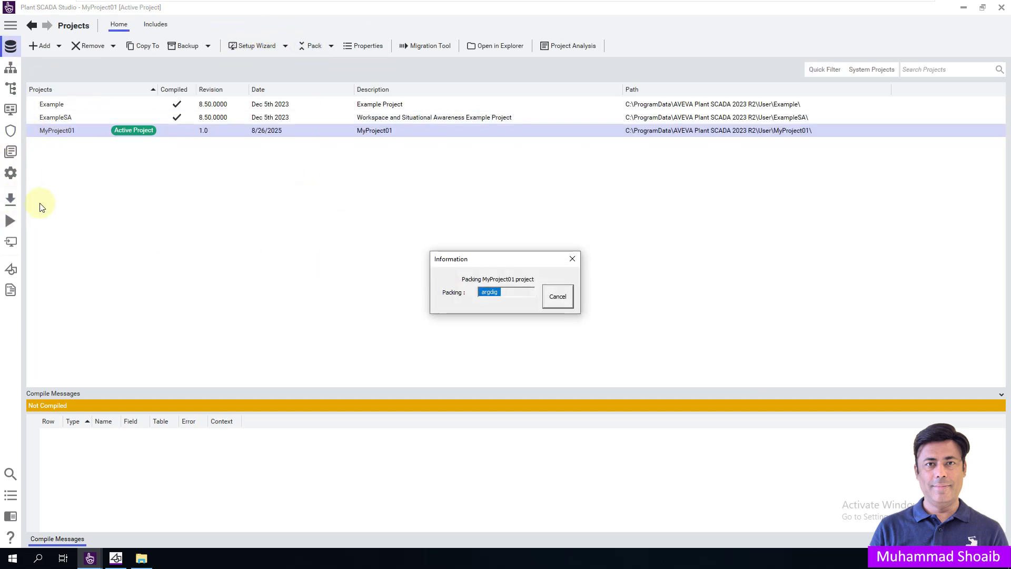
{"action": "left_click", "coordinate": [11, 199]}
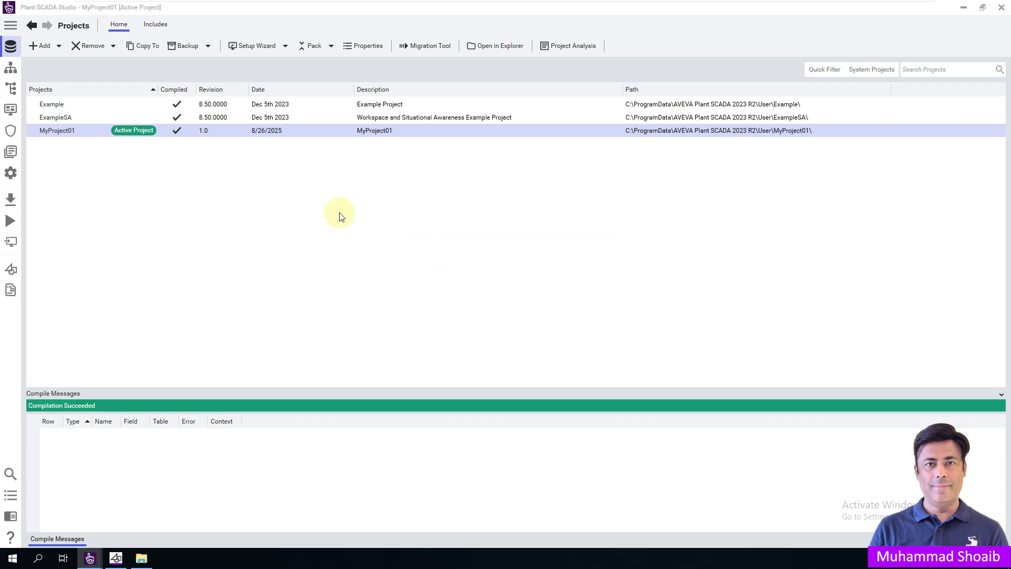
Step: Start the Computer Setup Wizard with Express Setup and advance to the screen setup
{"action": "left_click", "coordinate": [246, 45]}
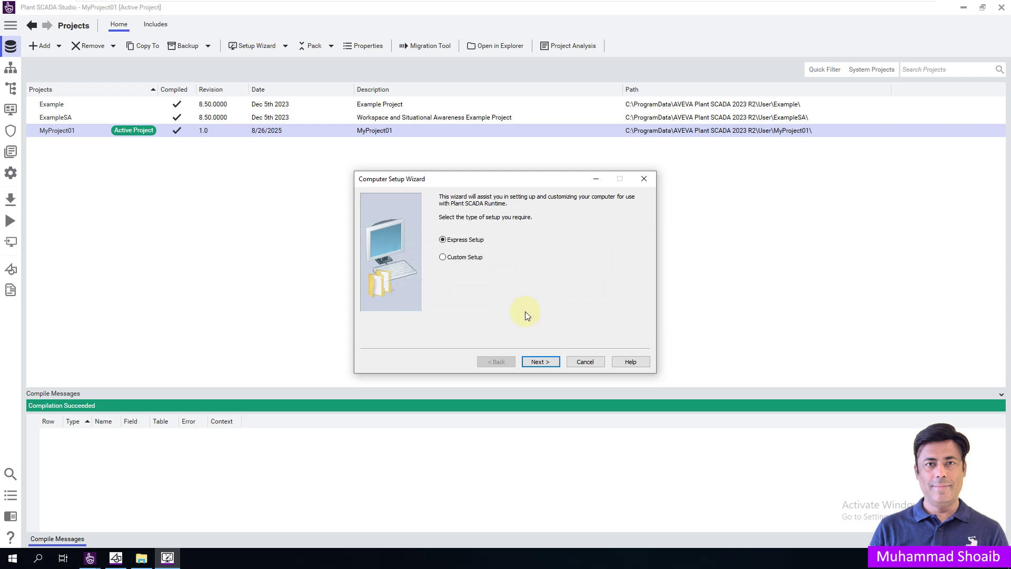
{"action": "left_click", "coordinate": [533, 362]}
{"action": "left_click", "coordinate": [533, 361]}
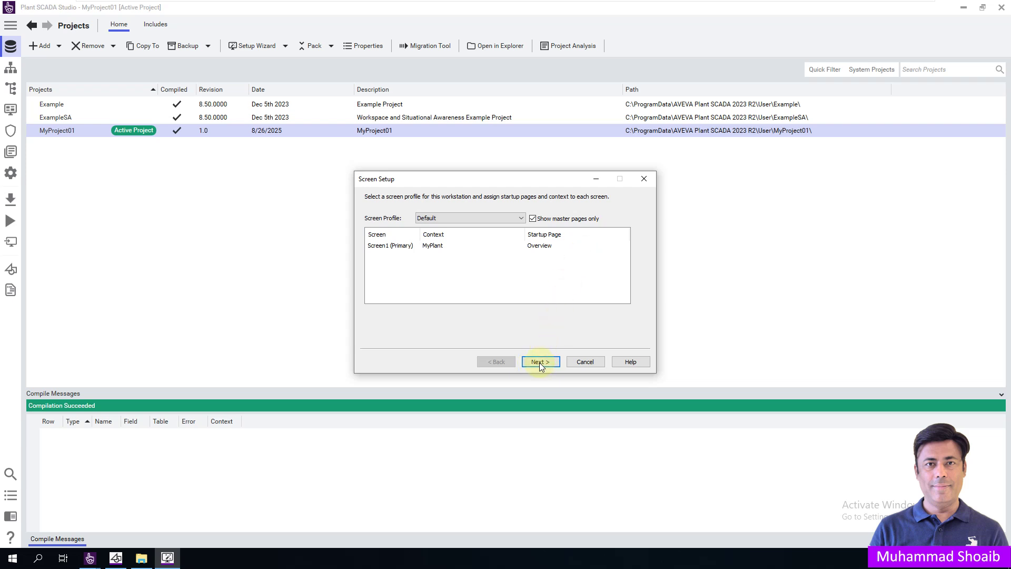
Step: Turn off the master-pages-only filter in the screen setup and reselect MyPlant as Screen1's context
{"action": "left_click", "coordinate": [595, 245]}
{"action": "left_click", "coordinate": [563, 220]}
{"action": "left_click", "coordinate": [625, 246]}
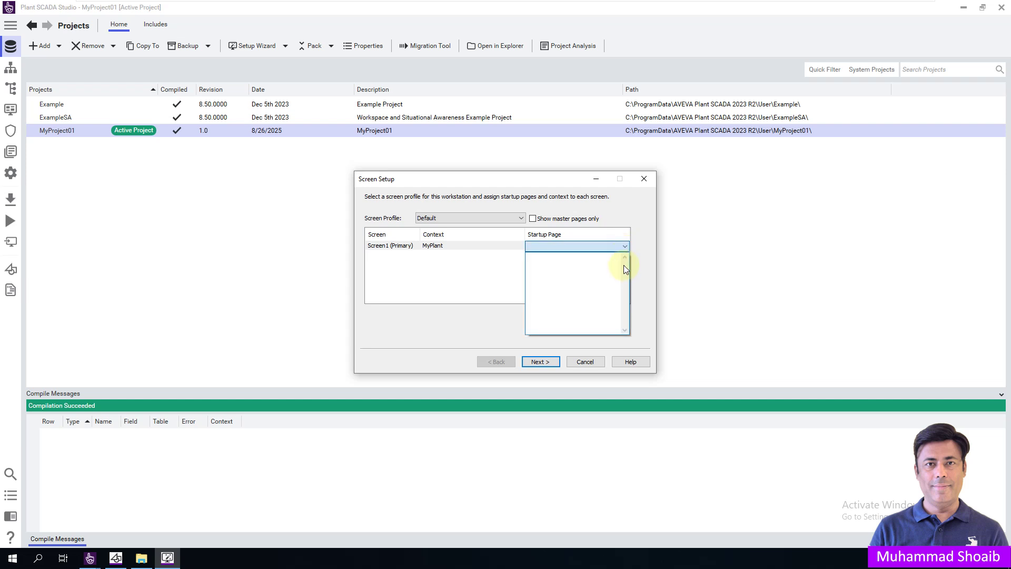
{"action": "left_click", "coordinate": [497, 245]}
{"action": "left_click", "coordinate": [519, 246]}
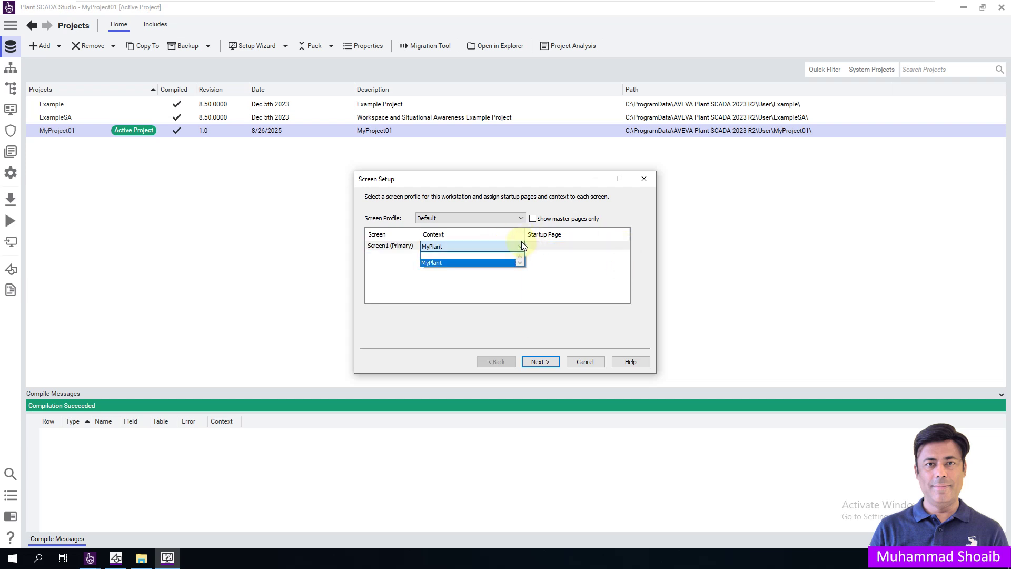
{"action": "left_click", "coordinate": [500, 262]}
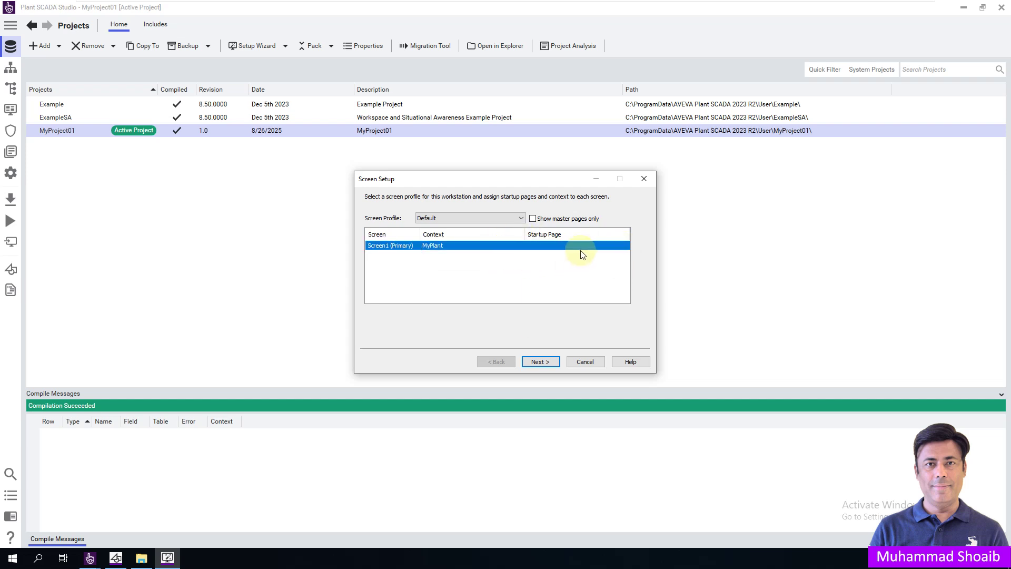
Step: Choose Overview as the startup page for Screen1
{"action": "left_click", "coordinate": [598, 247]}
{"action": "left_click", "coordinate": [625, 247]}
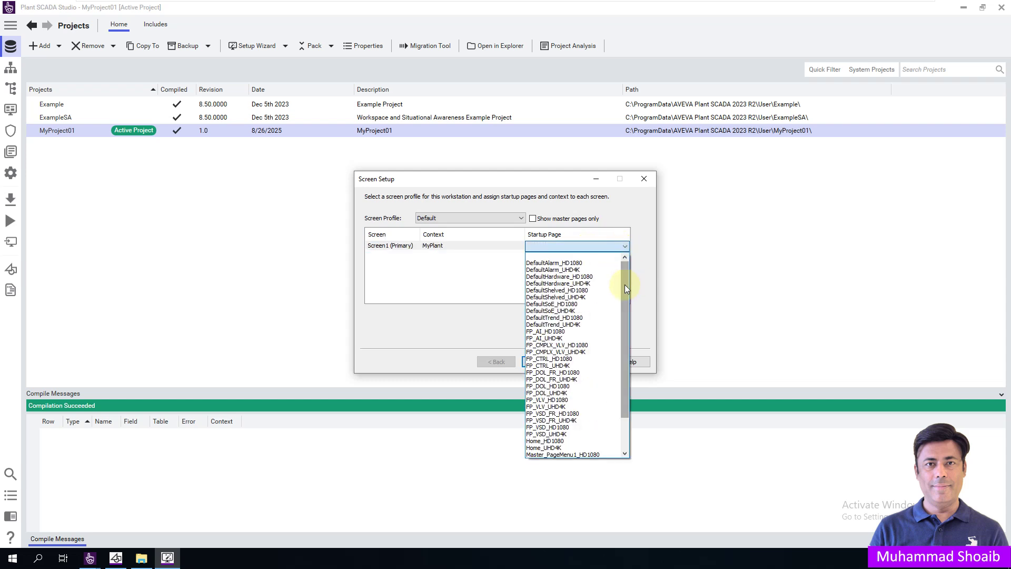
{"action": "left_click_drag", "start_coordinate": [626, 283], "coordinate": [625, 388]}
{"action": "left_click", "coordinate": [547, 427]}
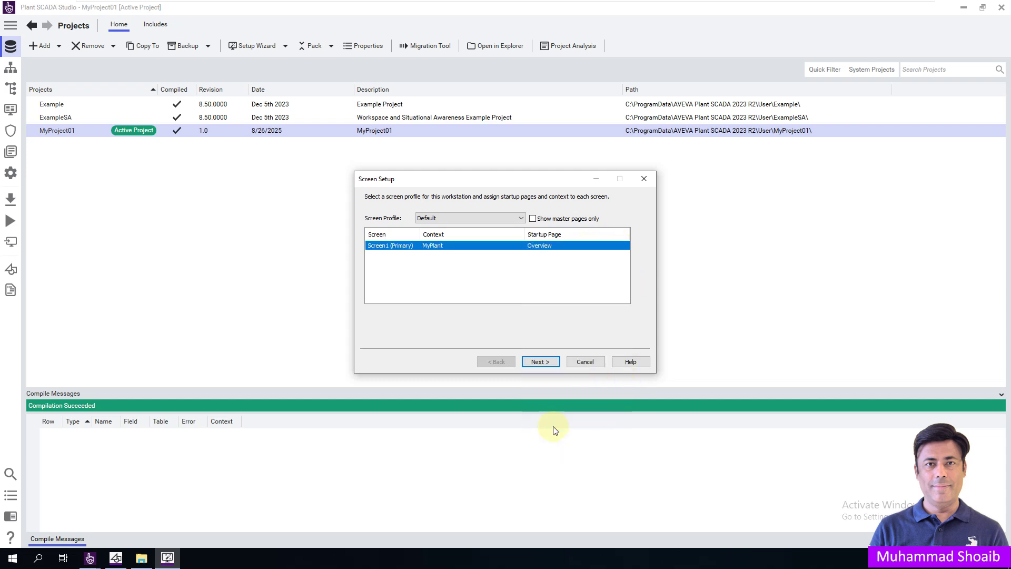
Step: Finish the Computer Setup Wizard with the remaining express settings and run the active project
{"action": "left_click", "coordinate": [539, 362]}
{"action": "left_click", "coordinate": [539, 362]}
{"action": "left_click", "coordinate": [539, 362]}
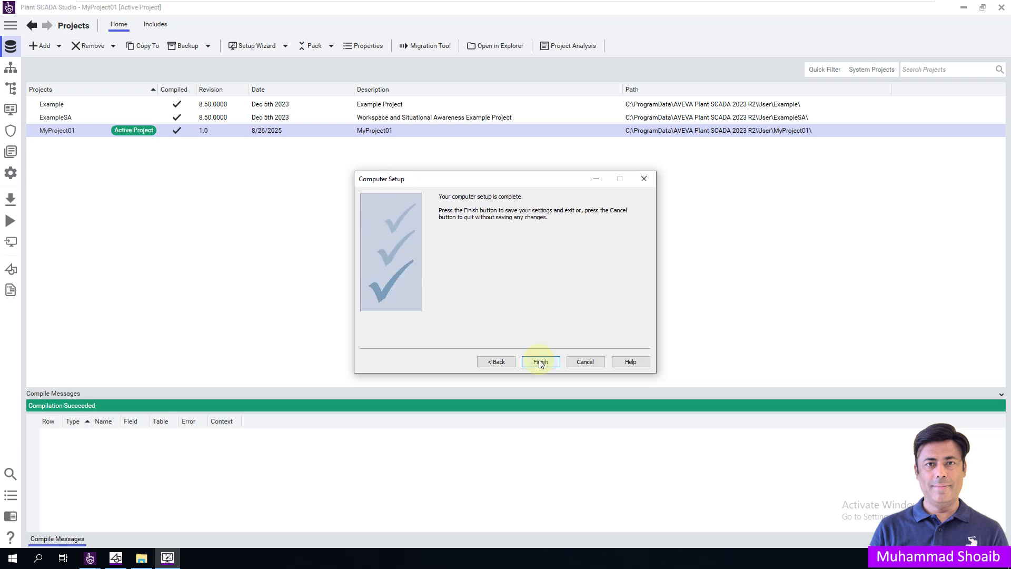
{"action": "left_click", "coordinate": [540, 362]}
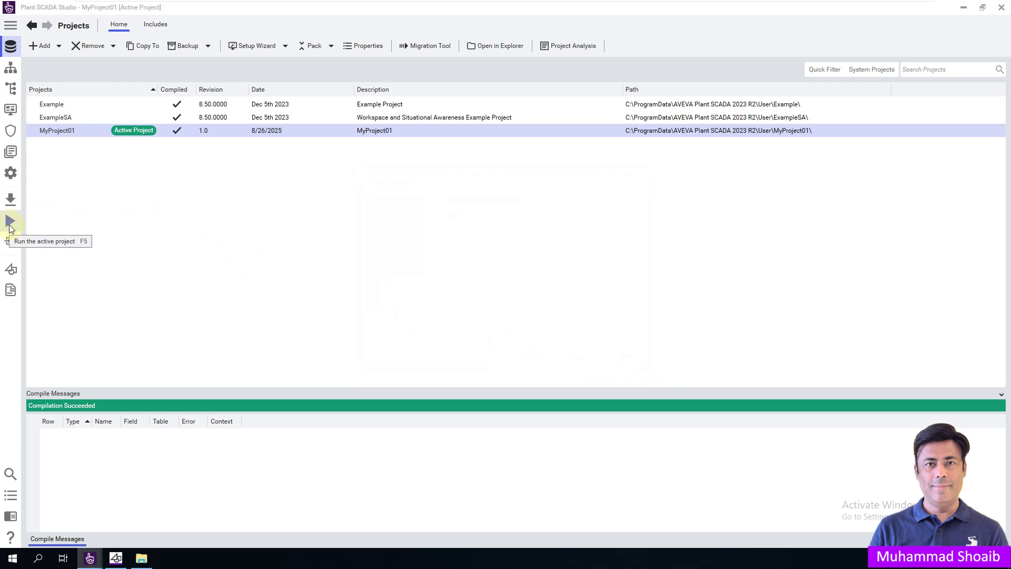
{"action": "left_click", "coordinate": [10, 225]}
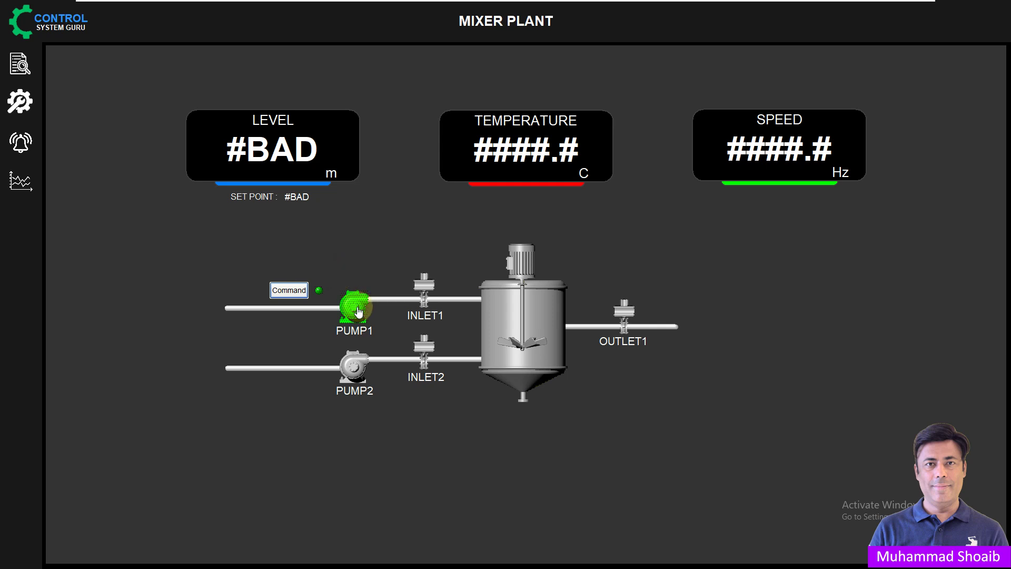
Step: Examine the ModSim32 device ID and point types against the variable tags and I/O device settings in Plant SCADA Studio
{"action": "left_click", "coordinate": [296, 197]}
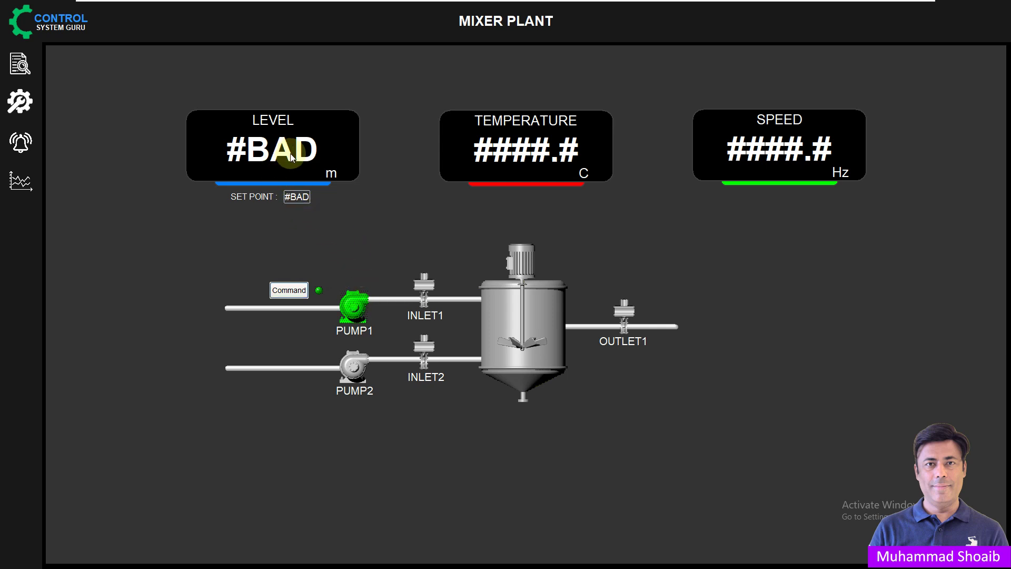
{"action": "key", "text": "super"}
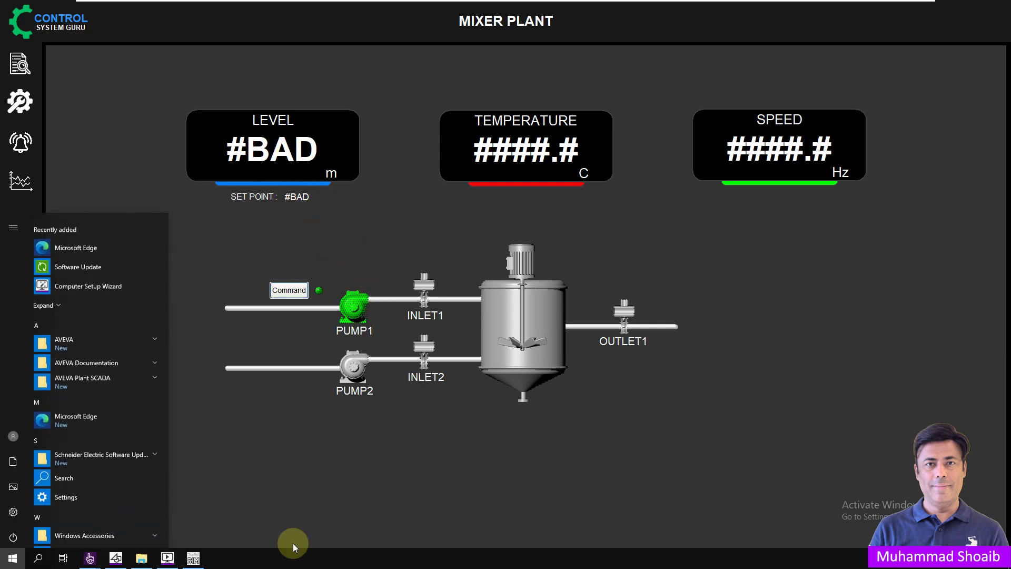
{"action": "left_click", "coordinate": [193, 557]}
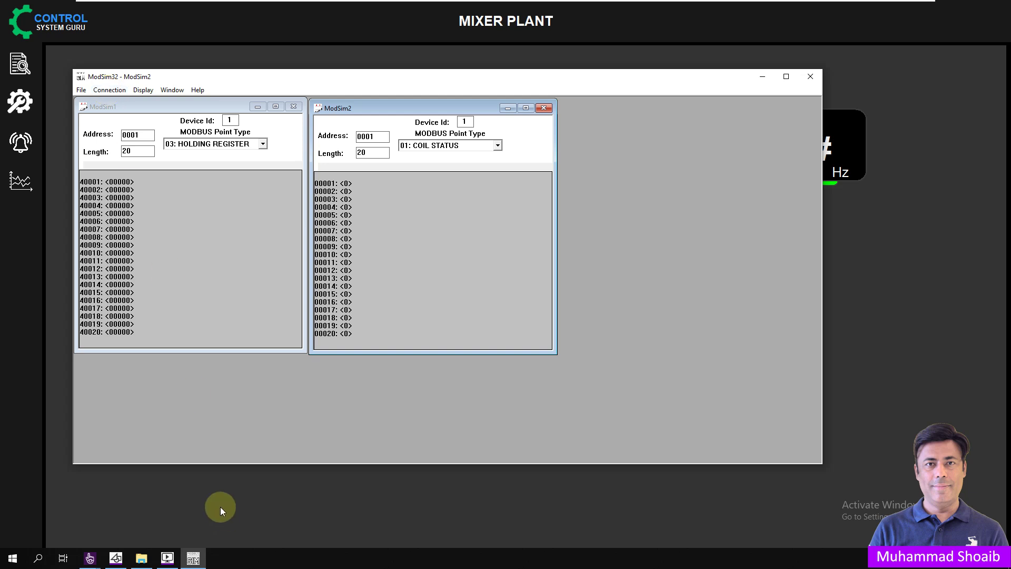
{"action": "left_click", "coordinate": [88, 559]}
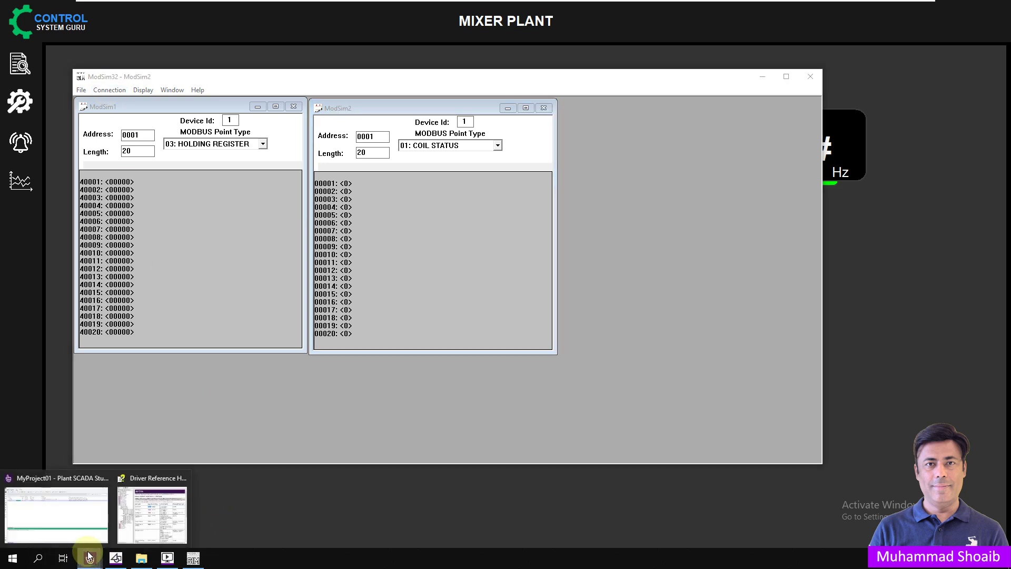
{"action": "left_click", "coordinate": [84, 519]}
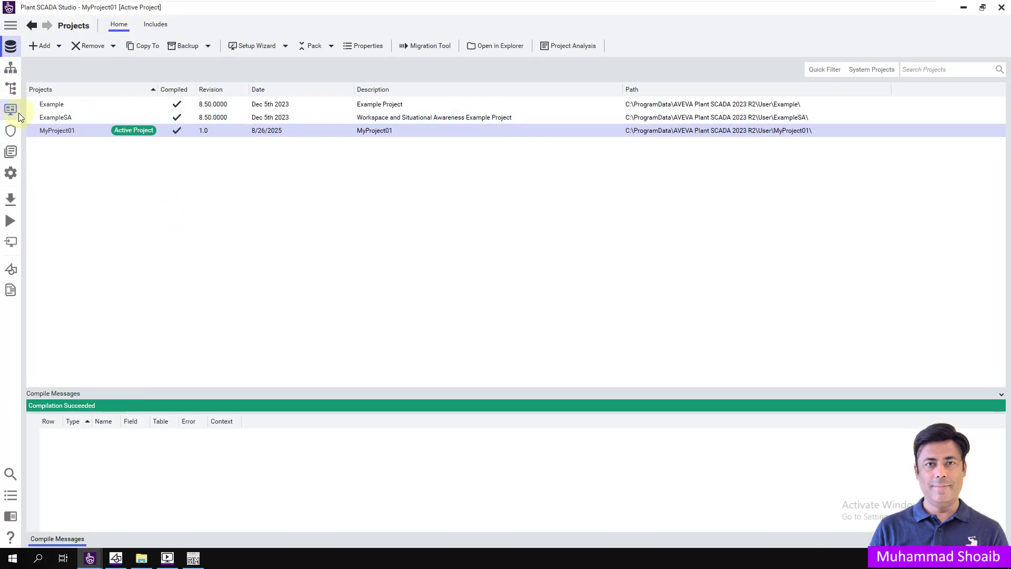
{"action": "left_click", "coordinate": [14, 93]}
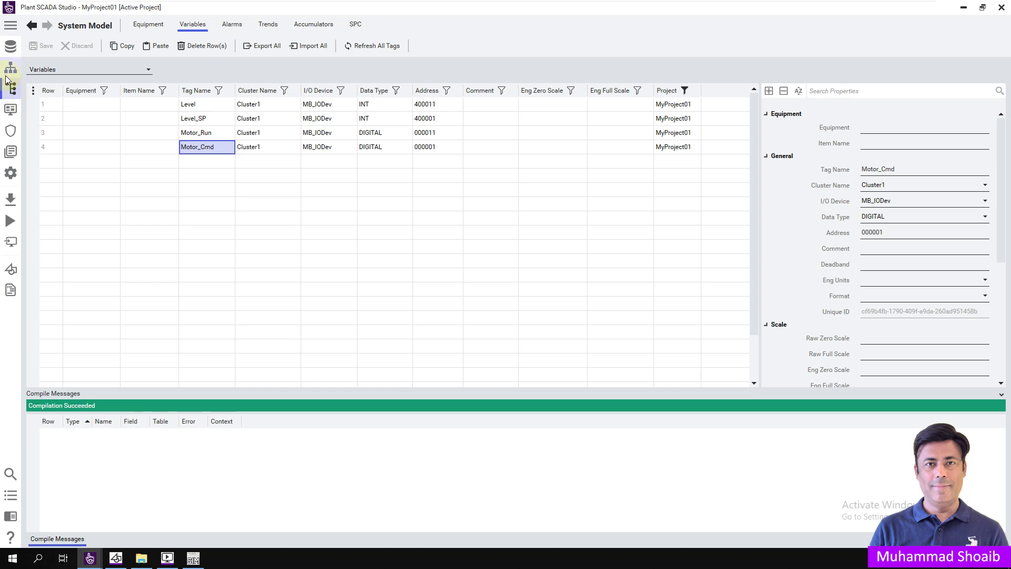
{"action": "left_click", "coordinate": [10, 69]}
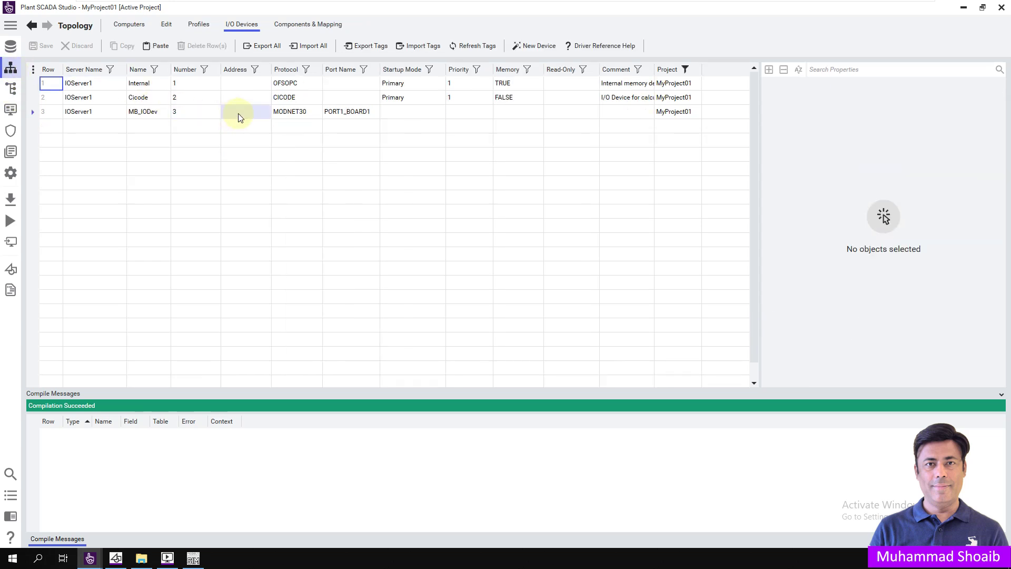
{"action": "left_click", "coordinate": [198, 562]}
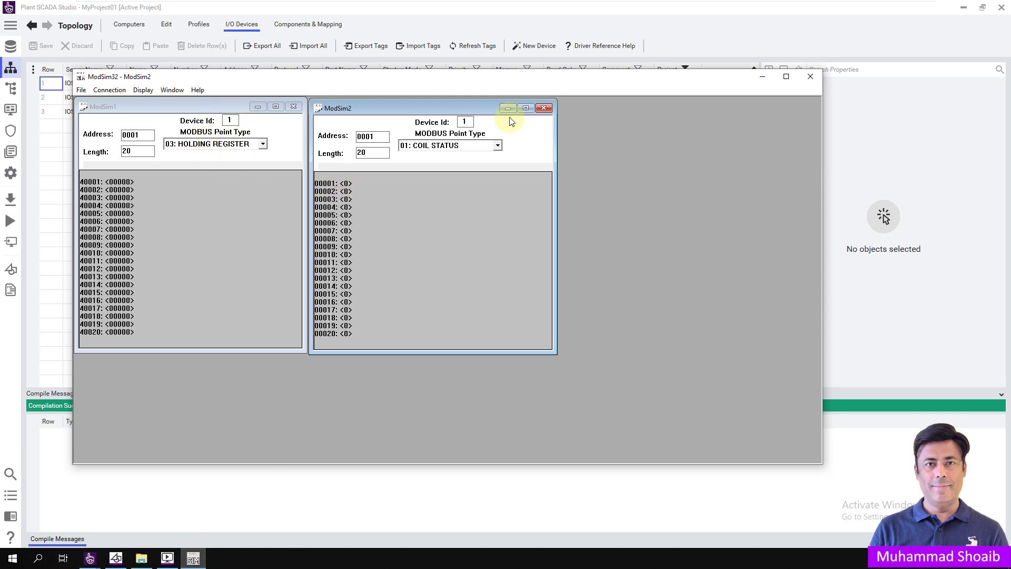
{"action": "left_click", "coordinate": [767, 77]}
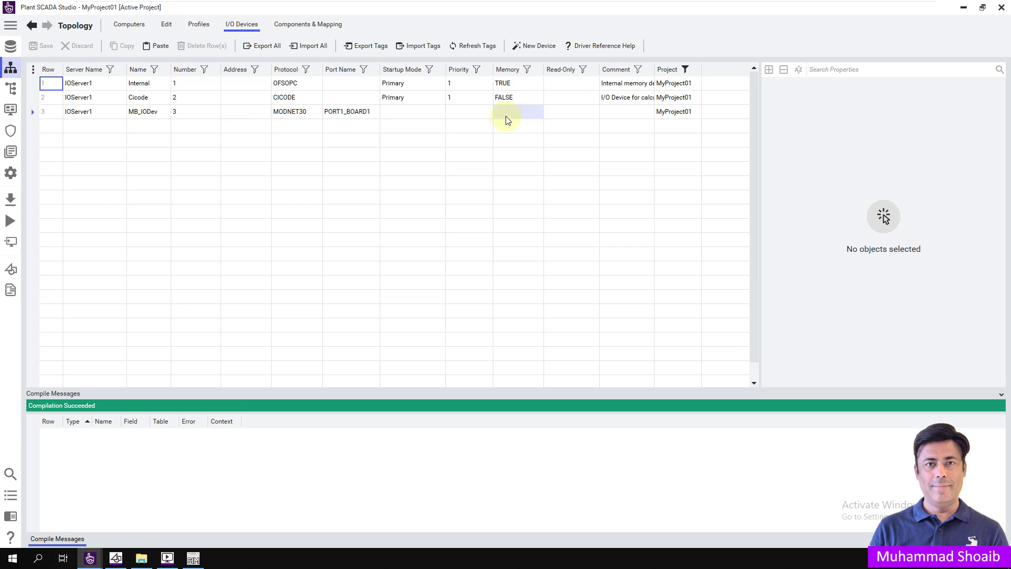
Step: Set the address of the MB_IODev device to 1 and save the I/O device record
{"action": "left_click", "coordinate": [260, 115]}
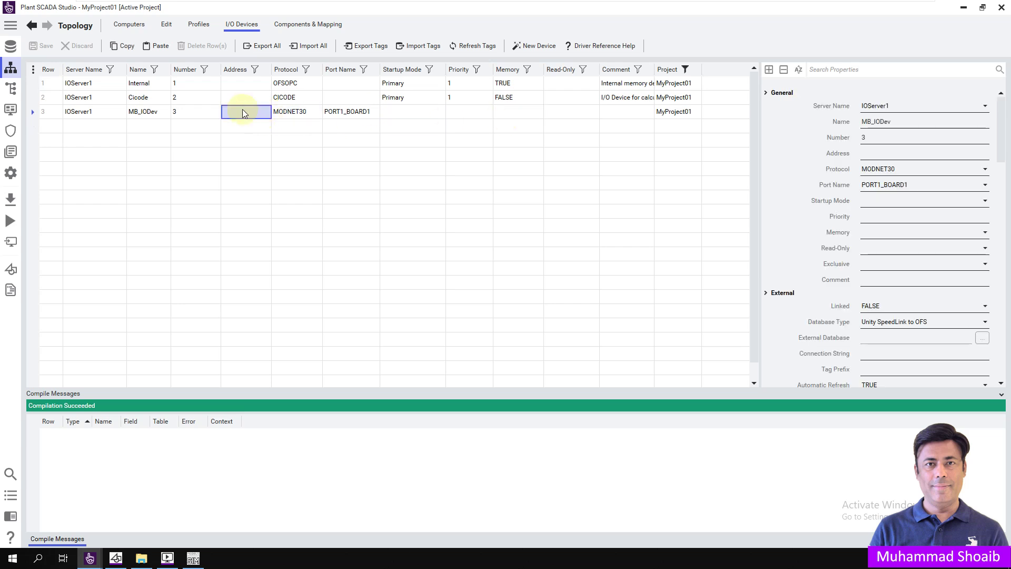
{"action": "left_click", "coordinate": [242, 109]}
{"action": "type", "text": "1"}
{"action": "key", "text": "Return"}
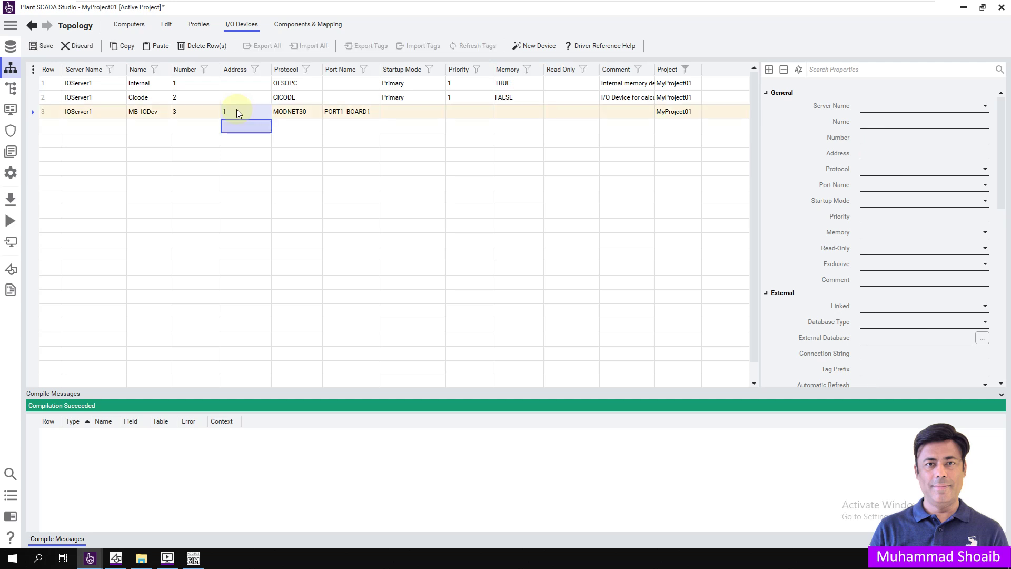
{"action": "left_click", "coordinate": [46, 47]}
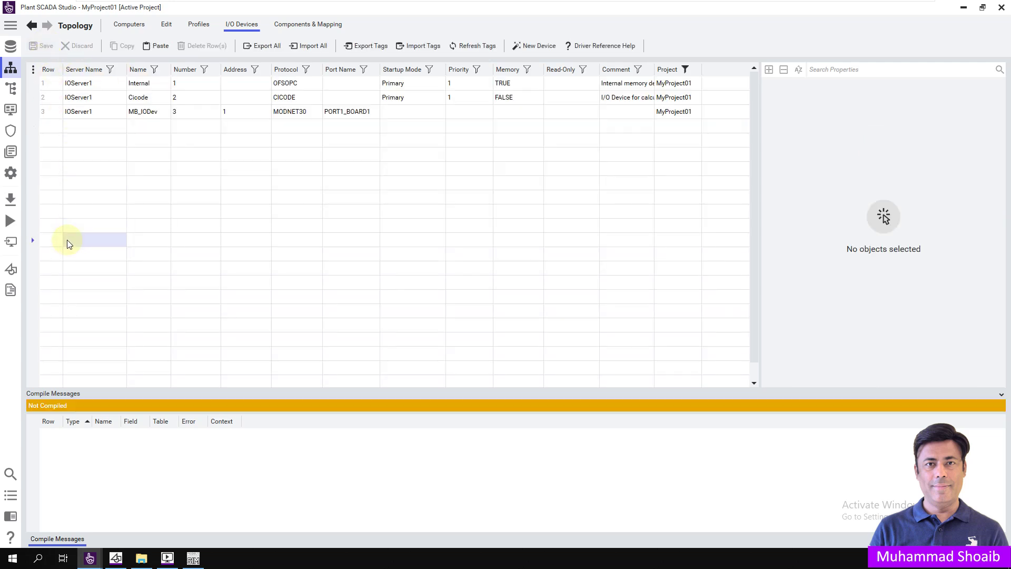
Step: Recompile and run the project, restarting the Client process in Runtime Manager
{"action": "left_click", "coordinate": [10, 222]}
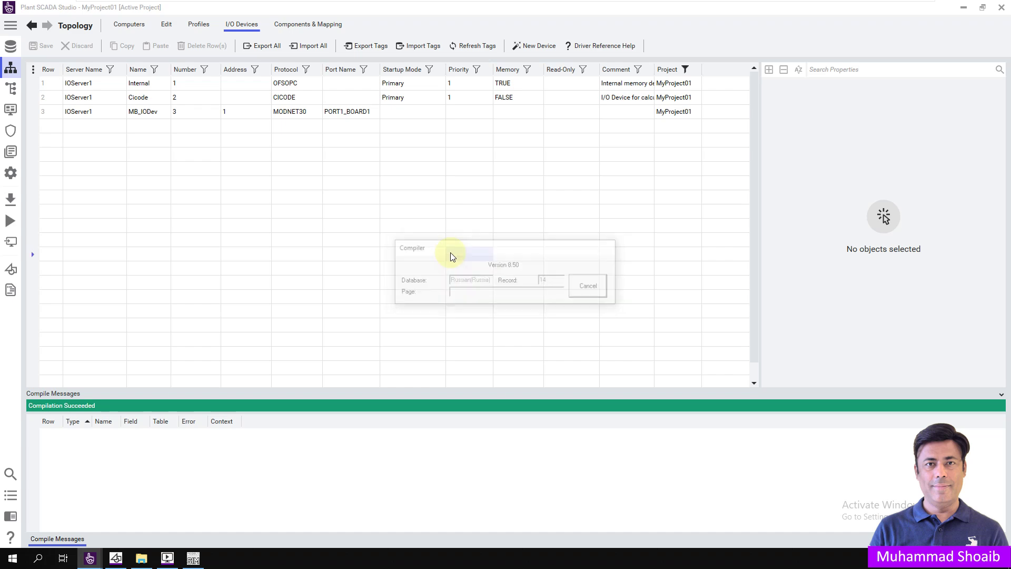
{"action": "left_click", "coordinate": [11, 223]}
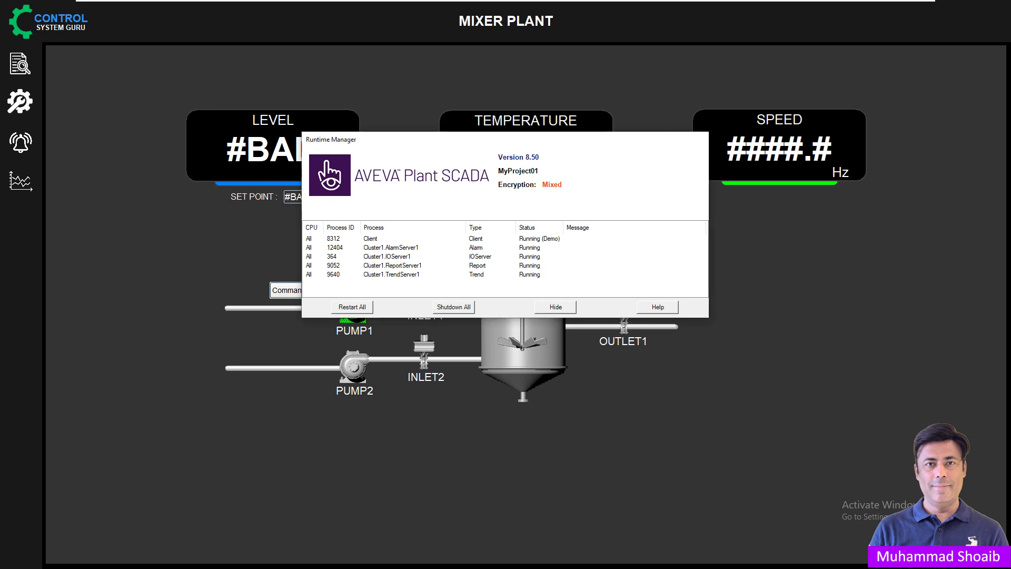
{"action": "right_click", "coordinate": [468, 239]}
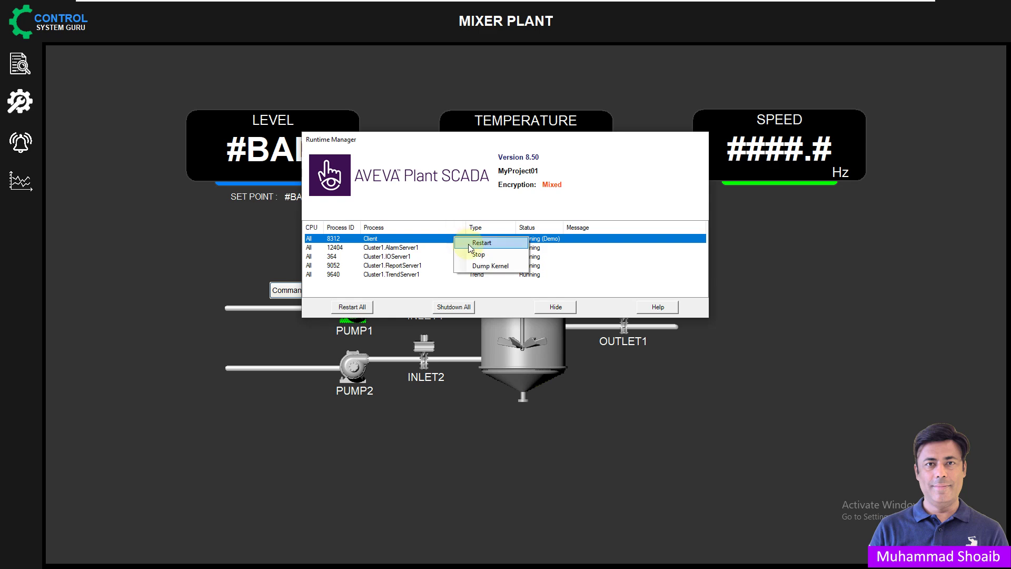
{"action": "left_click", "coordinate": [496, 244]}
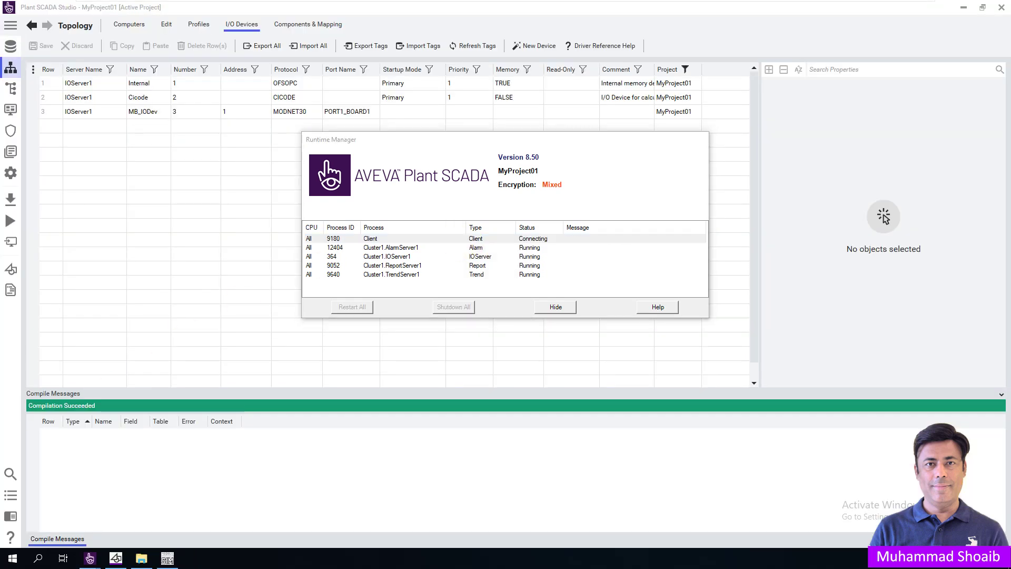
{"action": "key", "text": "Return"}
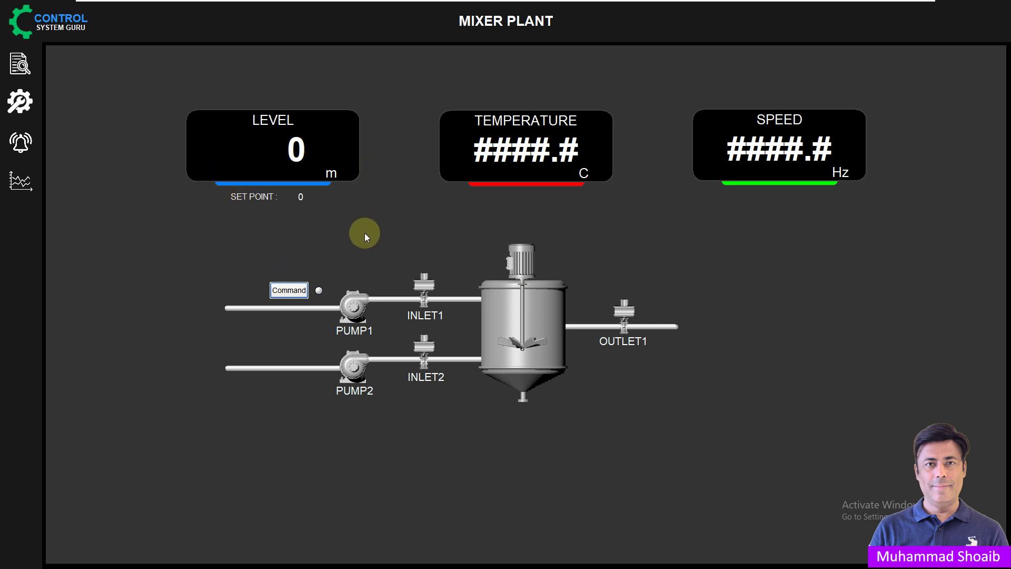
Step: Switch to ModSim32 and place its window beside the Level readout and pumps of the runtime page
{"action": "key", "text": "super"}
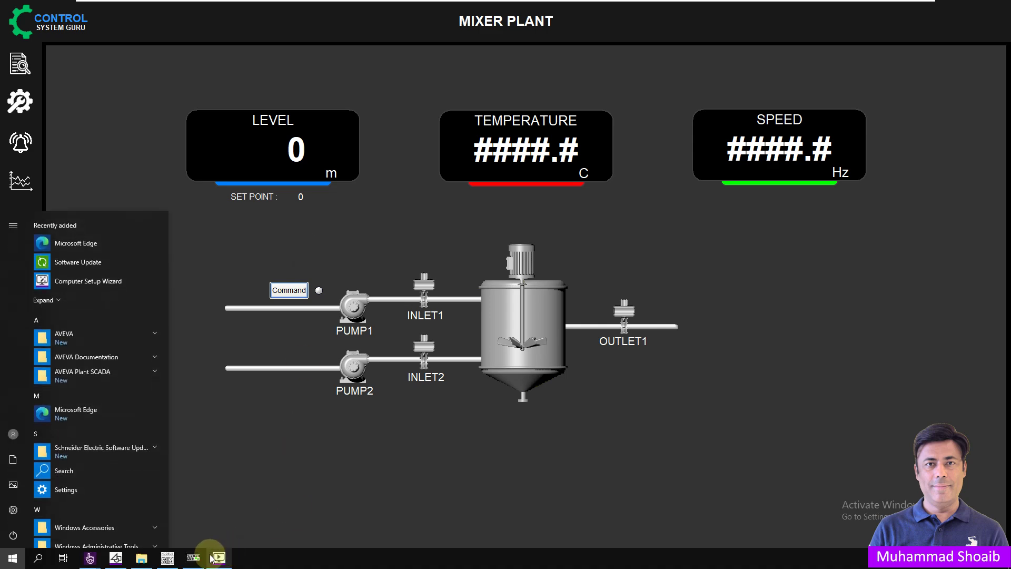
{"action": "left_click", "coordinate": [195, 556]}
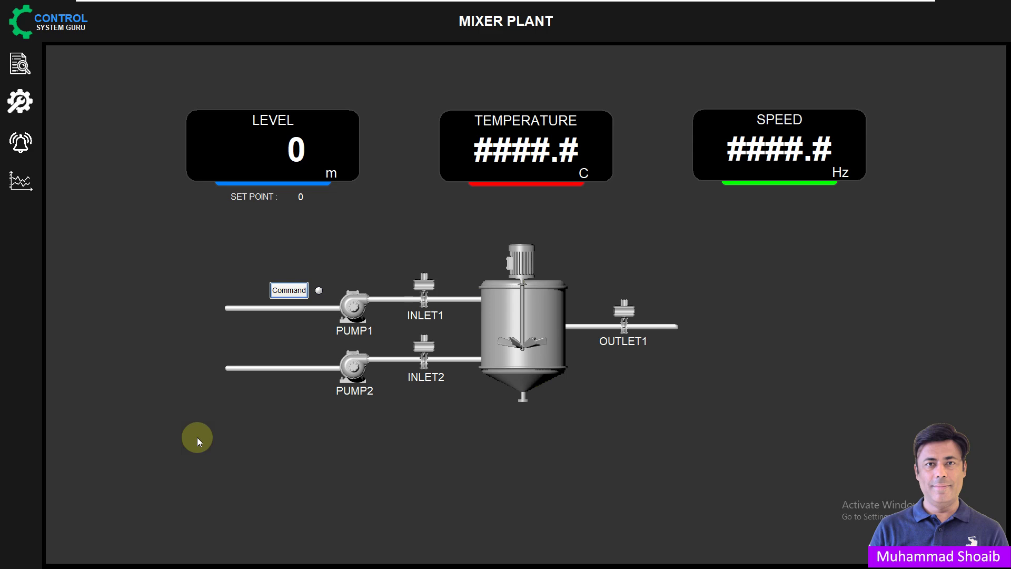
{"action": "key", "text": "super"}
{"action": "left_click", "coordinate": [168, 557]}
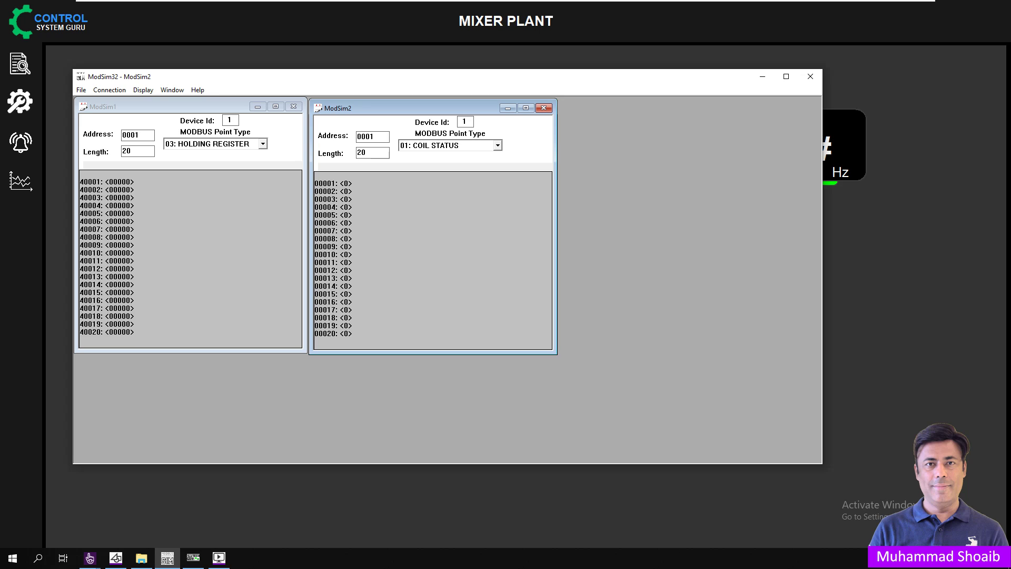
{"action": "left_click_drag", "start_coordinate": [250, 81], "coordinate": [621, 71]}
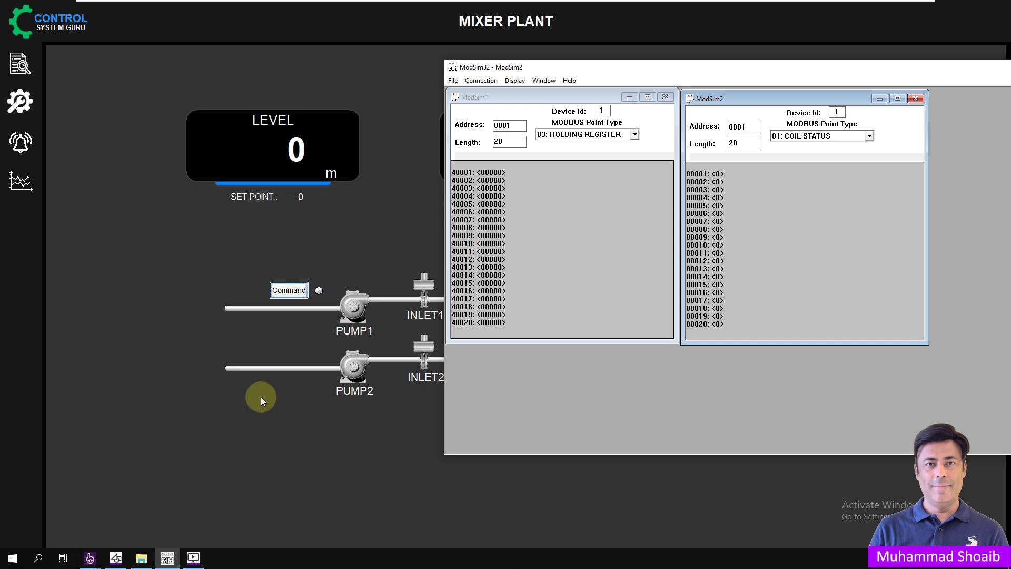
Step: Check the Level tag's Modbus address in the Variables table of Plant SCADA Studio
{"action": "mouse_move", "coordinate": [89, 558]}
{"action": "left_click", "coordinate": [59, 539]}
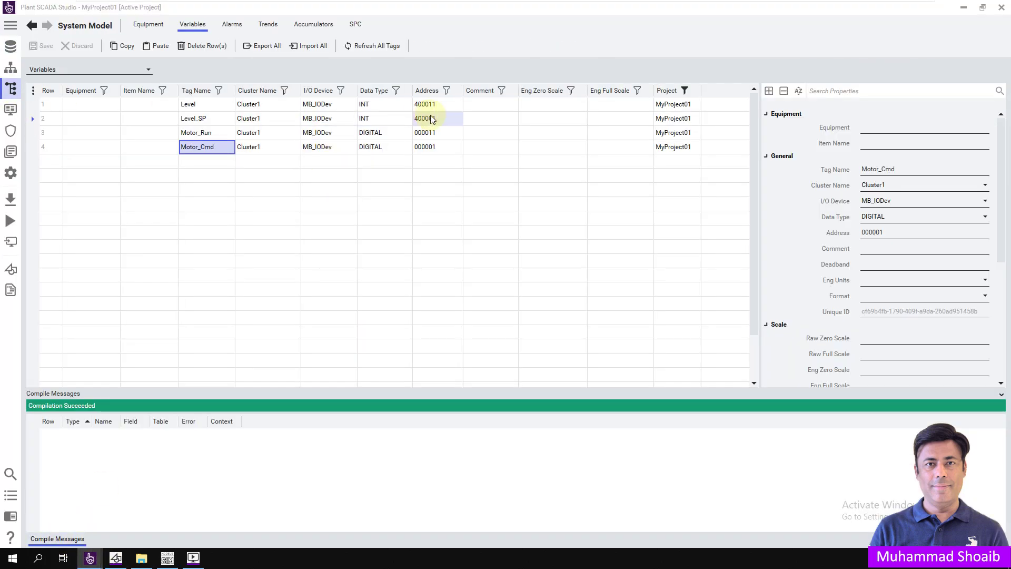
{"action": "left_click", "coordinate": [963, 7]}
Step: Enable auto simulation of type Increment for holding register 40012 in ModSim32
{"action": "double_click", "coordinate": [504, 258]}
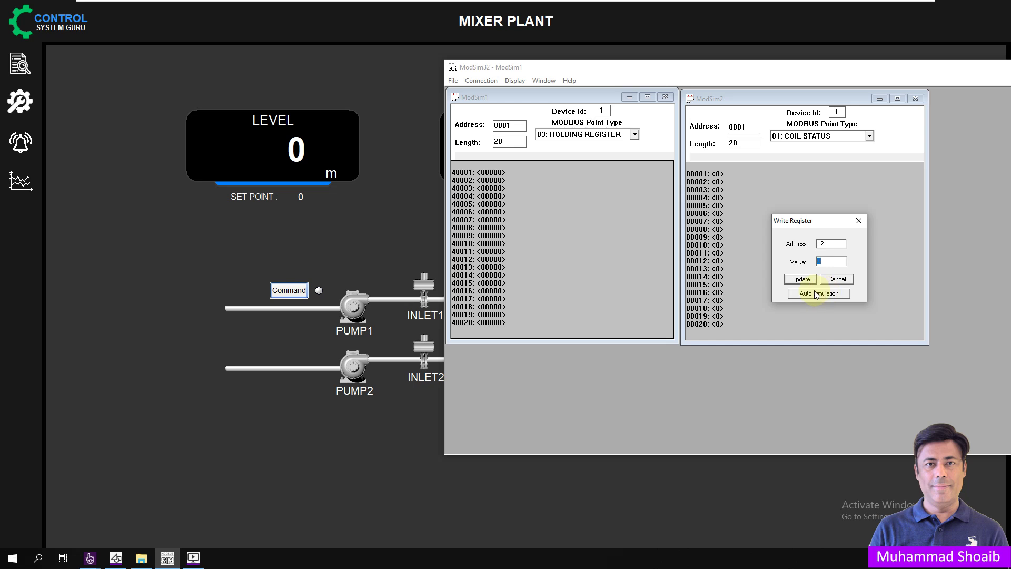
{"action": "left_click", "coordinate": [811, 295]}
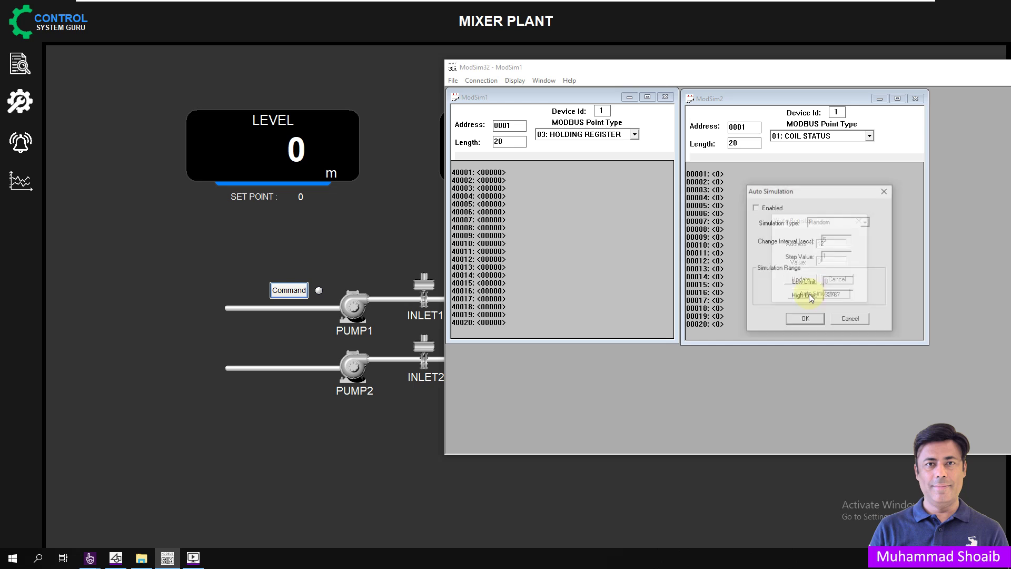
{"action": "left_click", "coordinate": [798, 211]}
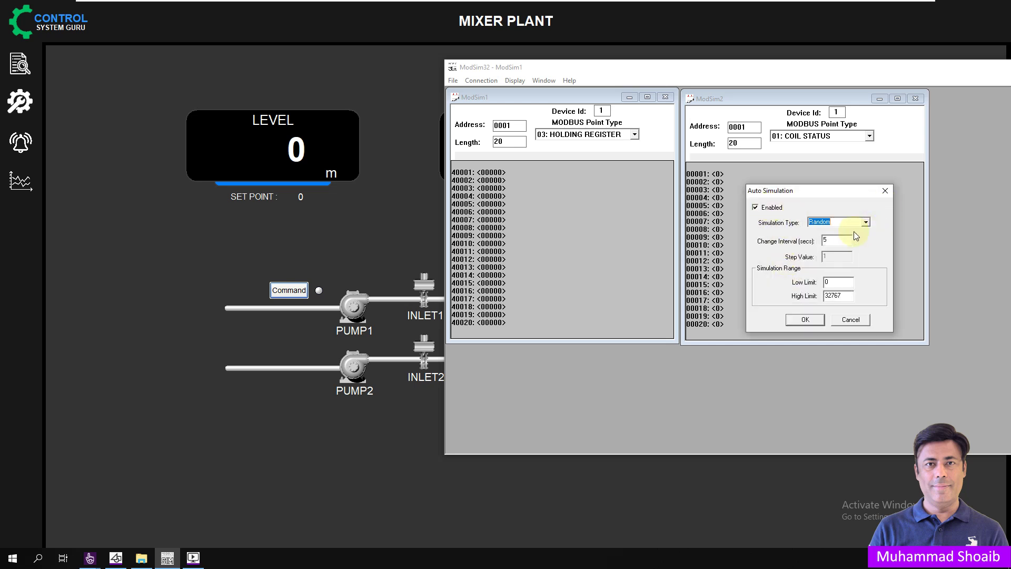
{"action": "left_click", "coordinate": [864, 221]}
{"action": "left_click", "coordinate": [842, 238]}
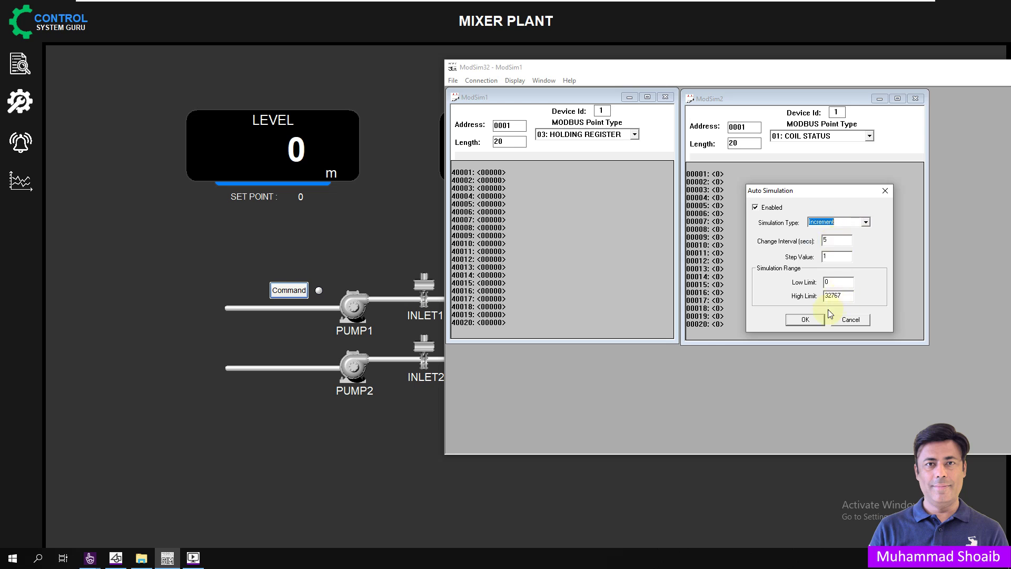
{"action": "left_click", "coordinate": [808, 320]}
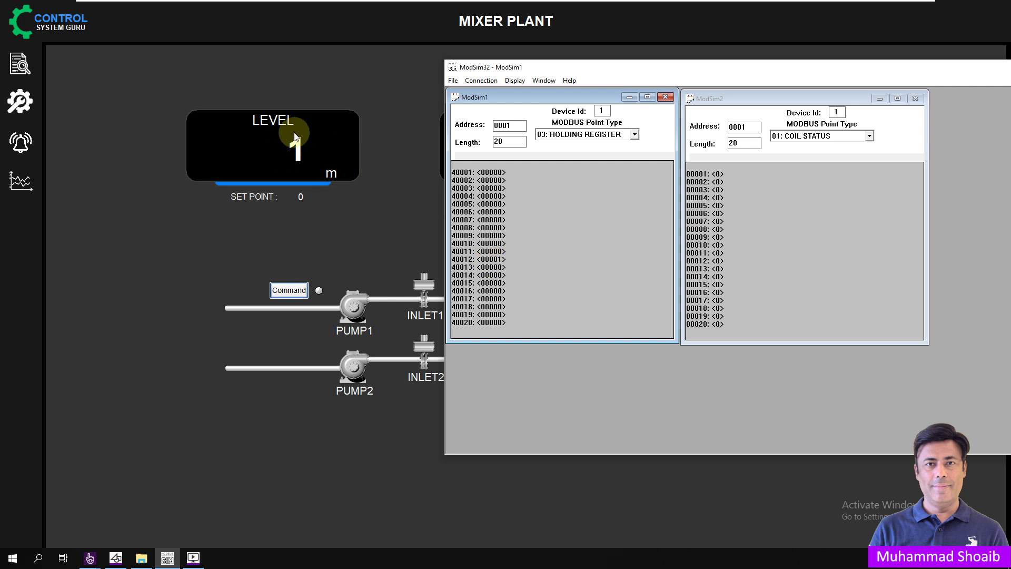
Step: Enter 17 as the level set point on the runtime page and check the holding registers in ModSim32
{"action": "left_click", "coordinate": [300, 197]}
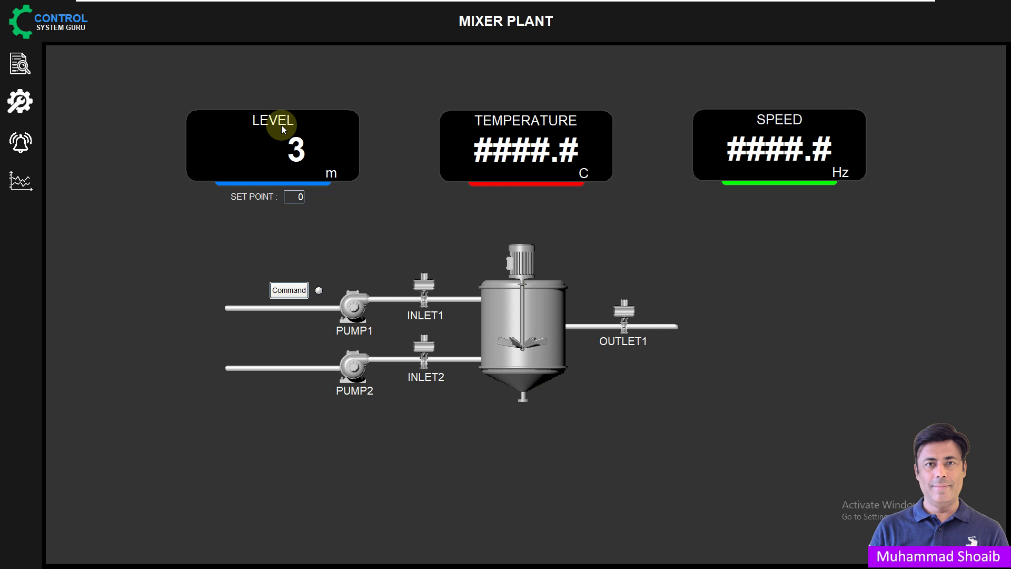
{"action": "left_click", "coordinate": [296, 198]}
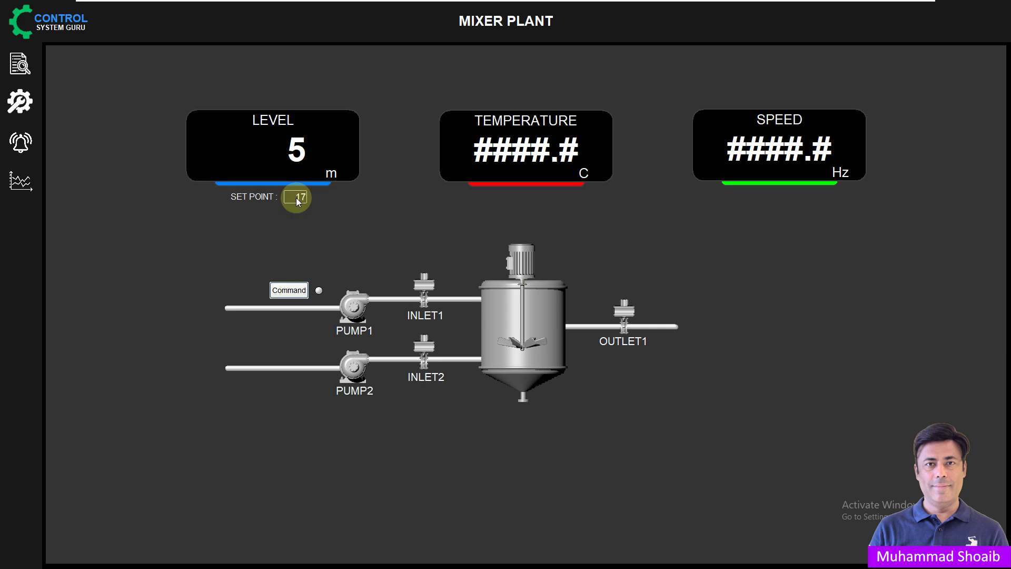
{"action": "key", "text": "super"}
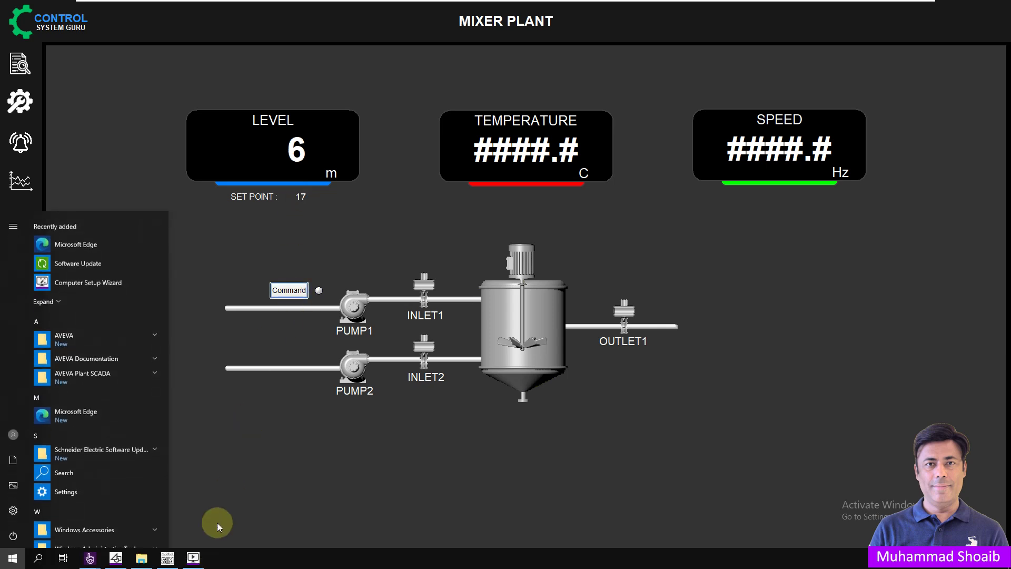
{"action": "left_click", "coordinate": [168, 557]}
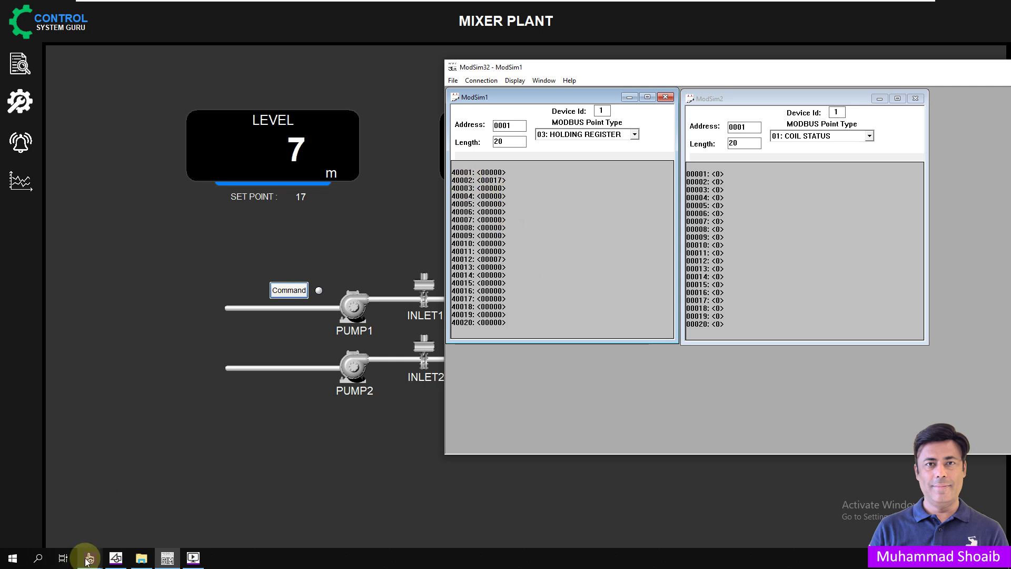
Step: Check the Modbus addresses of the Motor_Run and Motor_Cmd tags in the Variables table of Plant SCADA Studio
{"action": "mouse_move", "coordinate": [87, 559]}
{"action": "left_click", "coordinate": [55, 510]}
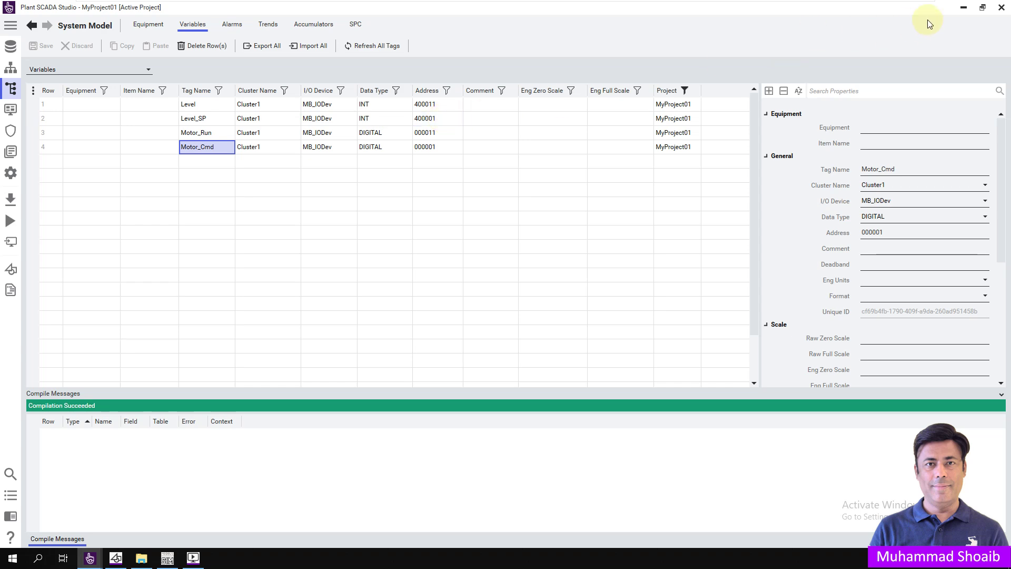
{"action": "left_click", "coordinate": [961, 9]}
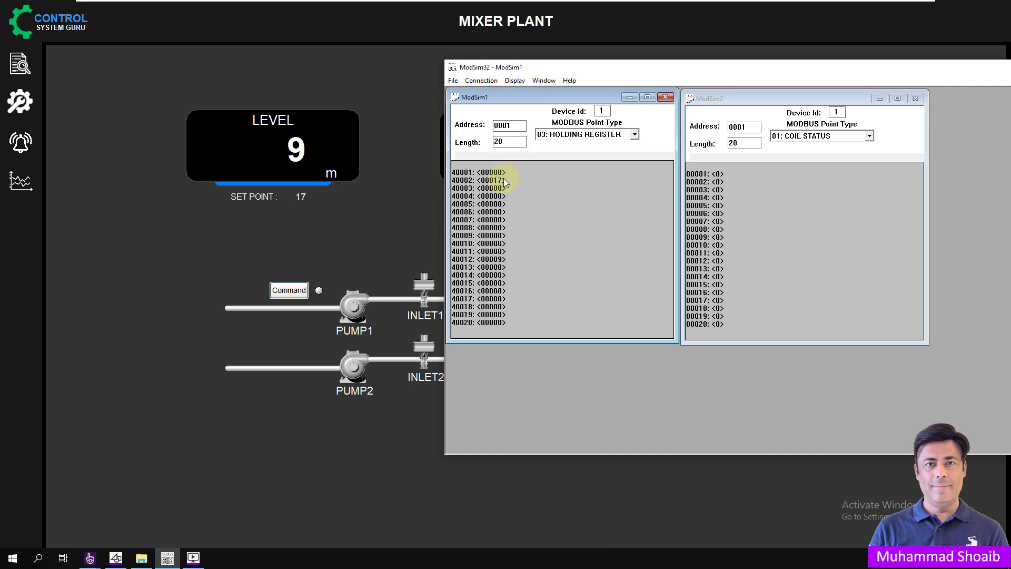
Step: Write coil 00012 to On in ModSim32 to simulate the PUMP1 run signal
{"action": "left_click", "coordinate": [718, 265]}
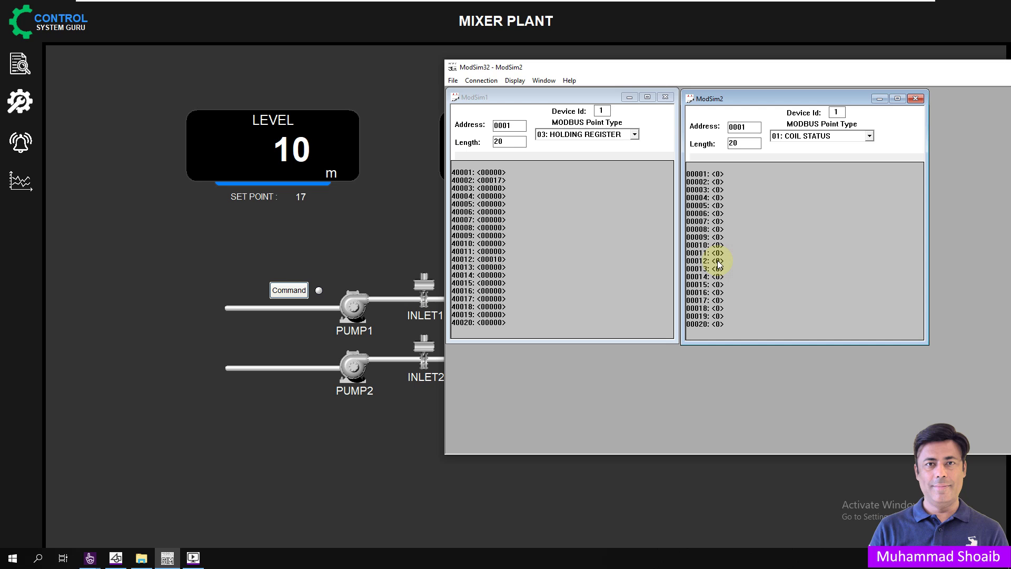
{"action": "double_click", "coordinate": [718, 265]}
{"action": "left_click", "coordinate": [841, 263]}
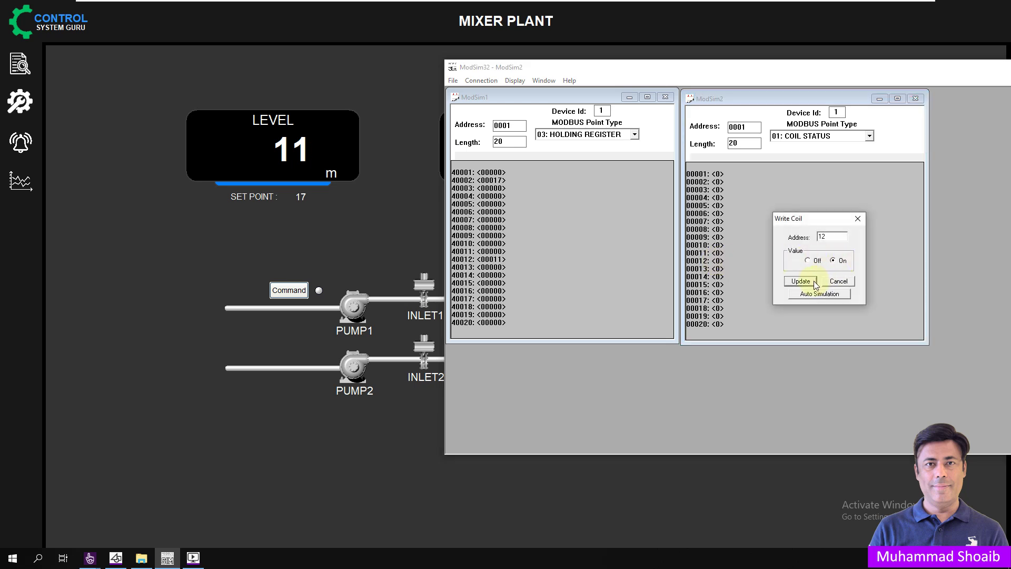
{"action": "left_click", "coordinate": [805, 282]}
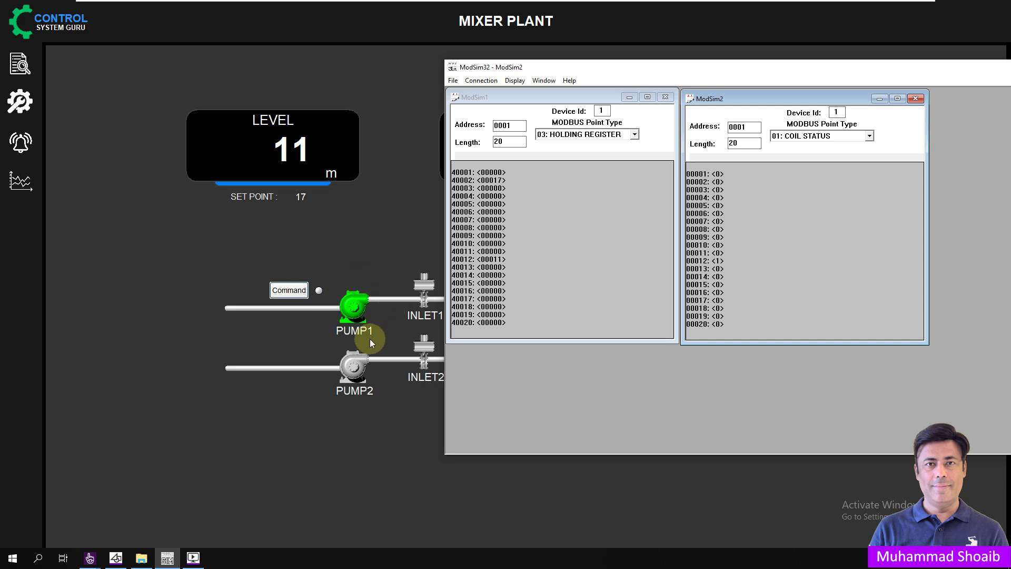
Step: Write coil 00012 to Off and back to On in ModSim32 to test the PUMP1 run status
{"action": "double_click", "coordinate": [717, 263]}
{"action": "left_click", "coordinate": [810, 264]}
{"action": "left_click", "coordinate": [806, 282]}
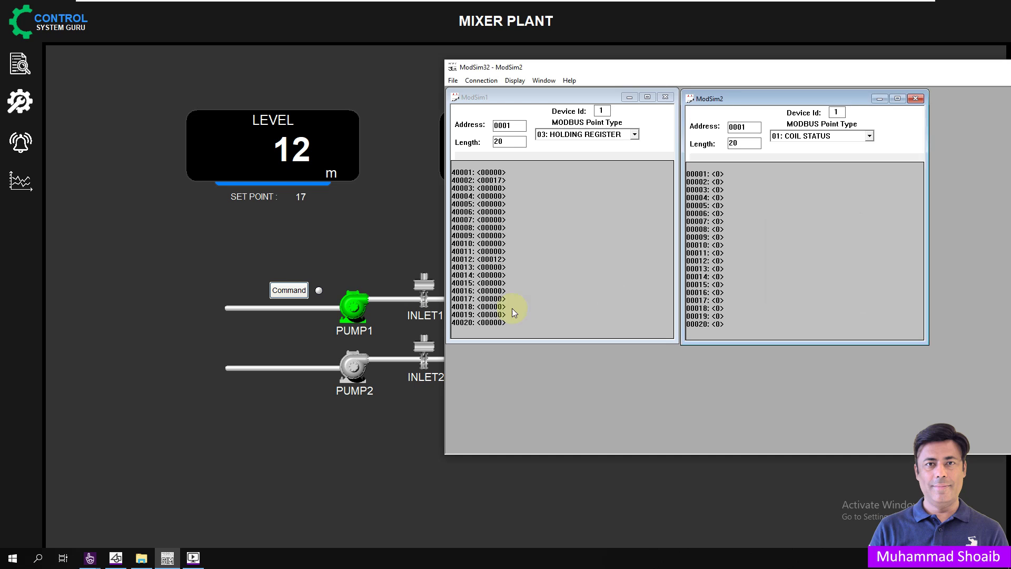
{"action": "double_click", "coordinate": [719, 261]}
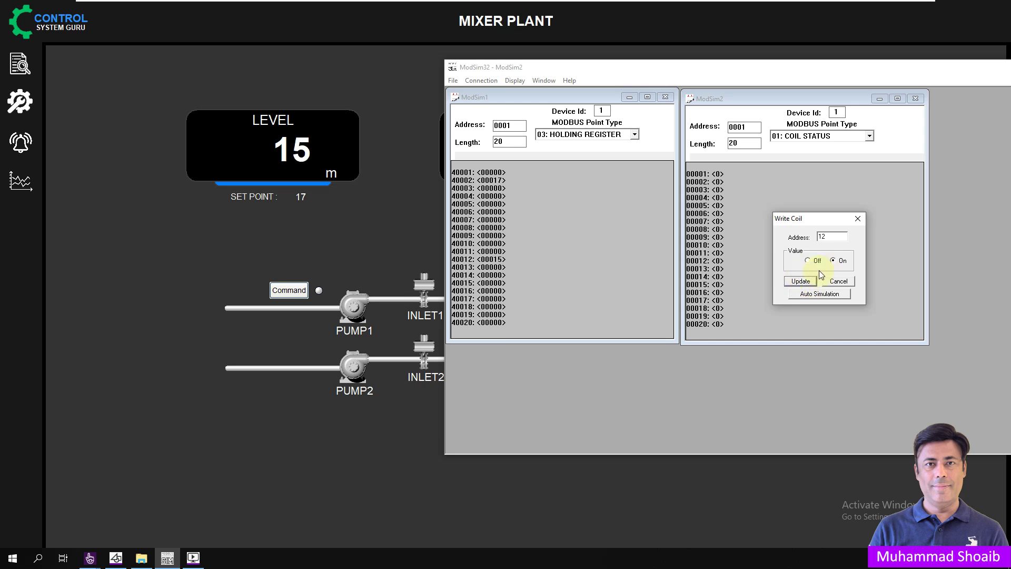
{"action": "left_click", "coordinate": [800, 280]}
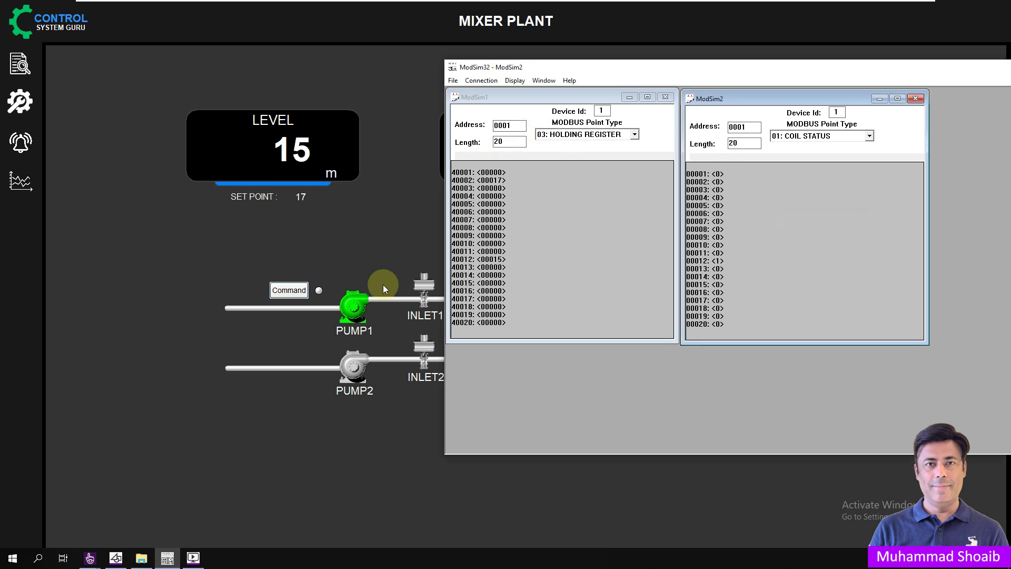
Step: Turn on the PUMP1 command on the runtime page and check the coil status in ModSim32
{"action": "left_click", "coordinate": [288, 292]}
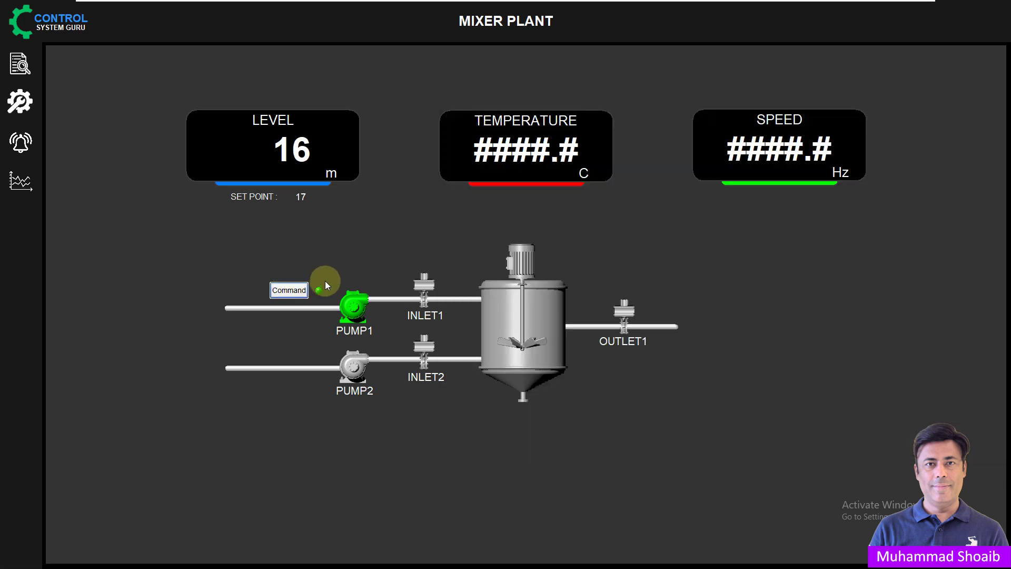
{"action": "key", "text": "super"}
{"action": "left_click", "coordinate": [167, 557]}
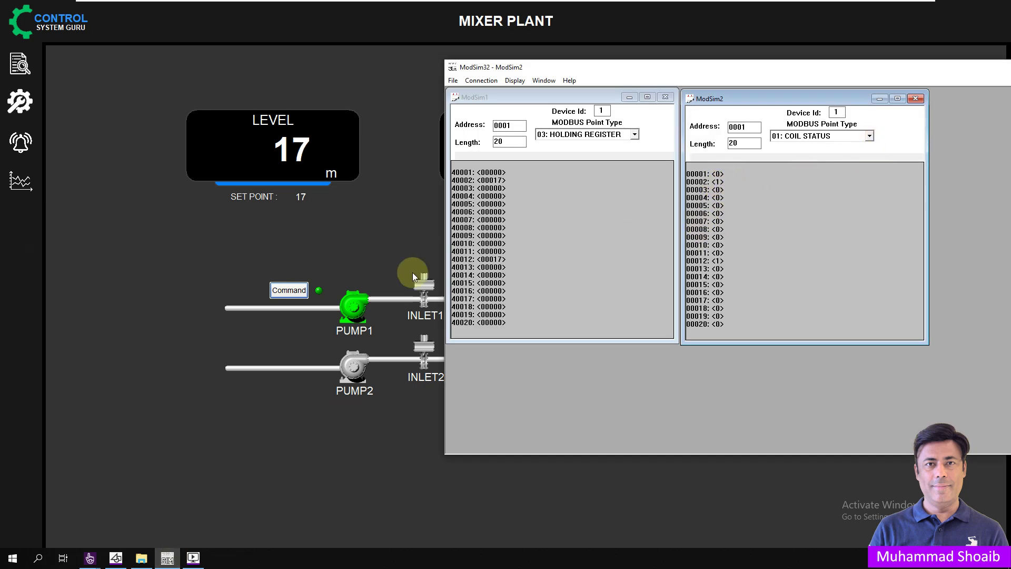
Step: Toggle the PUMP1 command off and on again on the runtime page, checking the coil status in ModSim32 in between
{"action": "left_click", "coordinate": [291, 289]}
{"action": "key", "text": "super"}
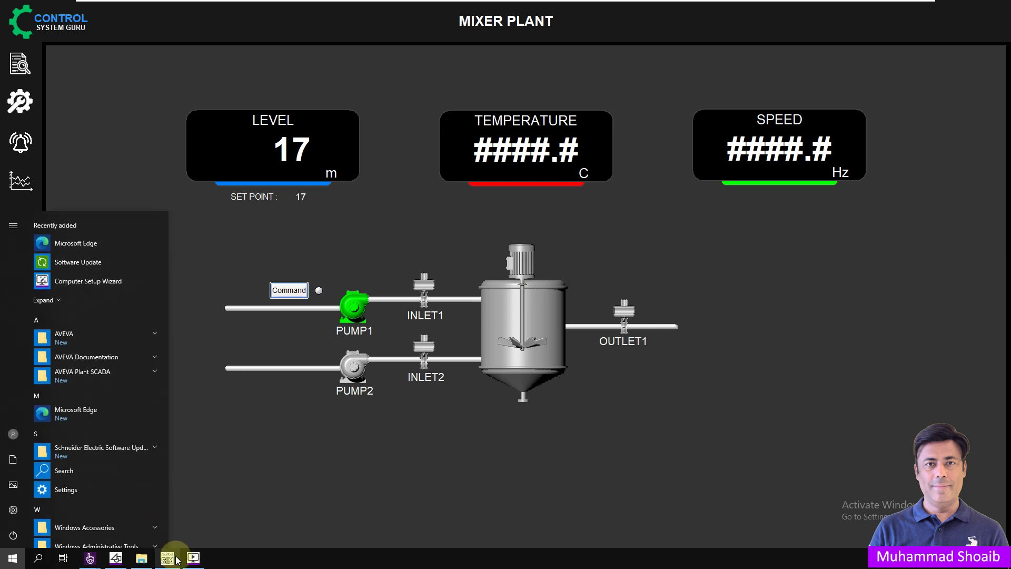
{"action": "left_click", "coordinate": [167, 558]}
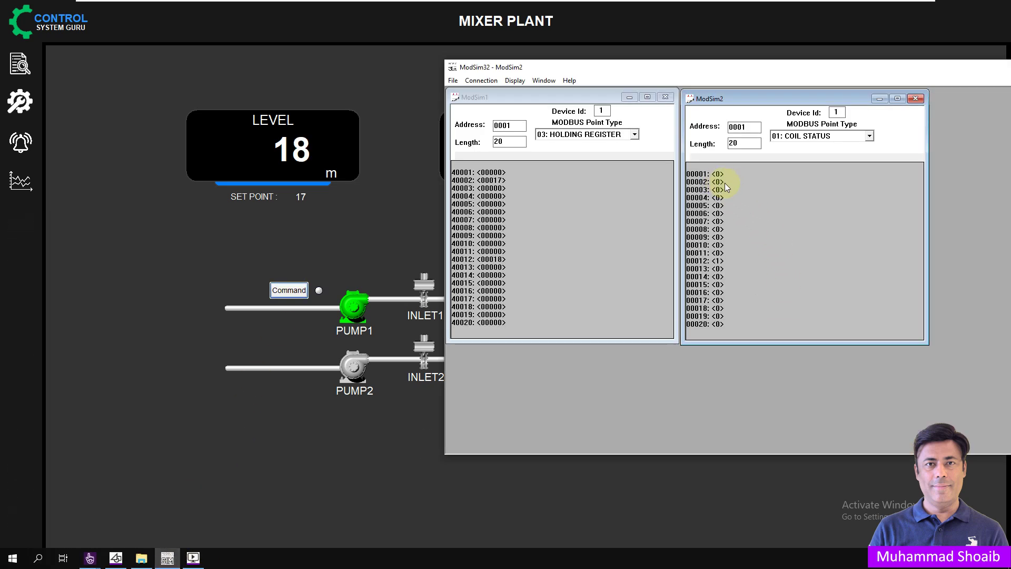
{"action": "left_click", "coordinate": [277, 292]}
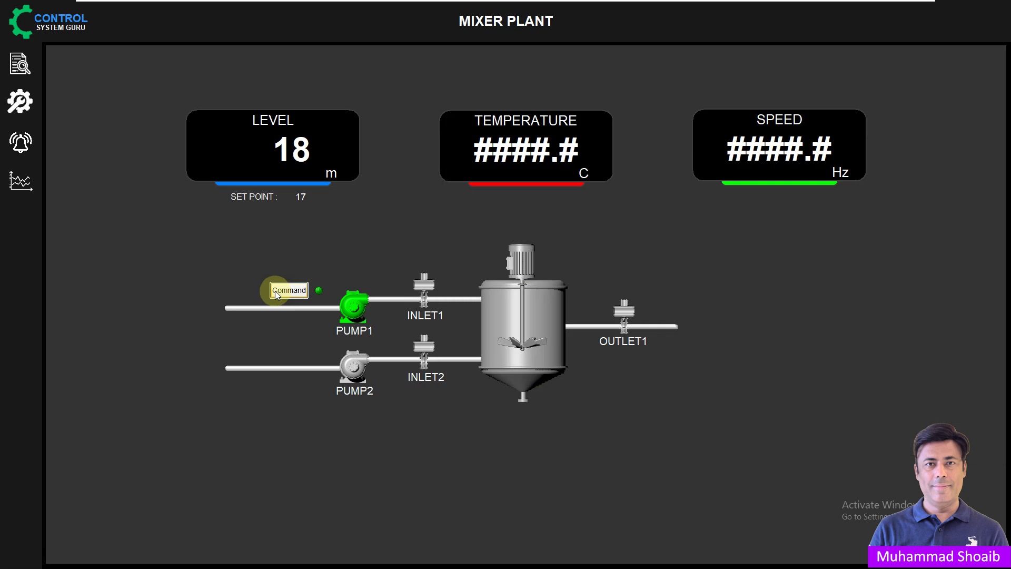